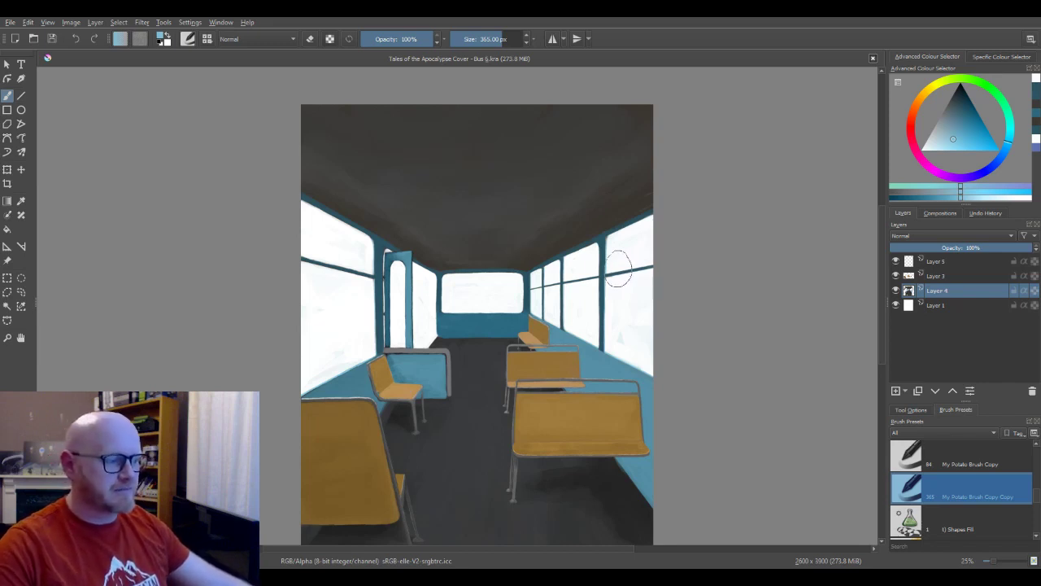
pyautogui.scroll(-1, 618, 268)
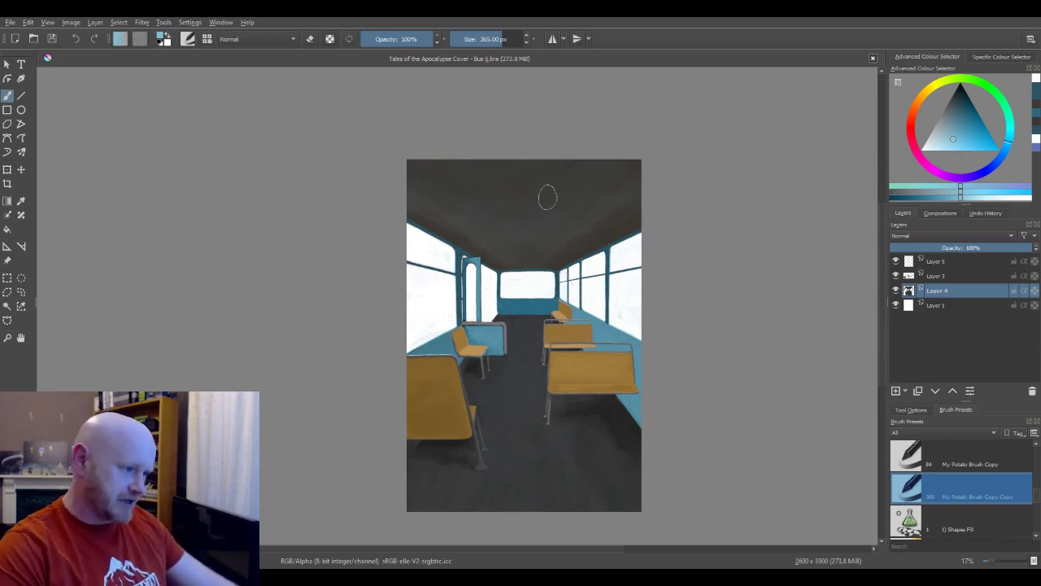
pyautogui.scroll(5, 570, 280)
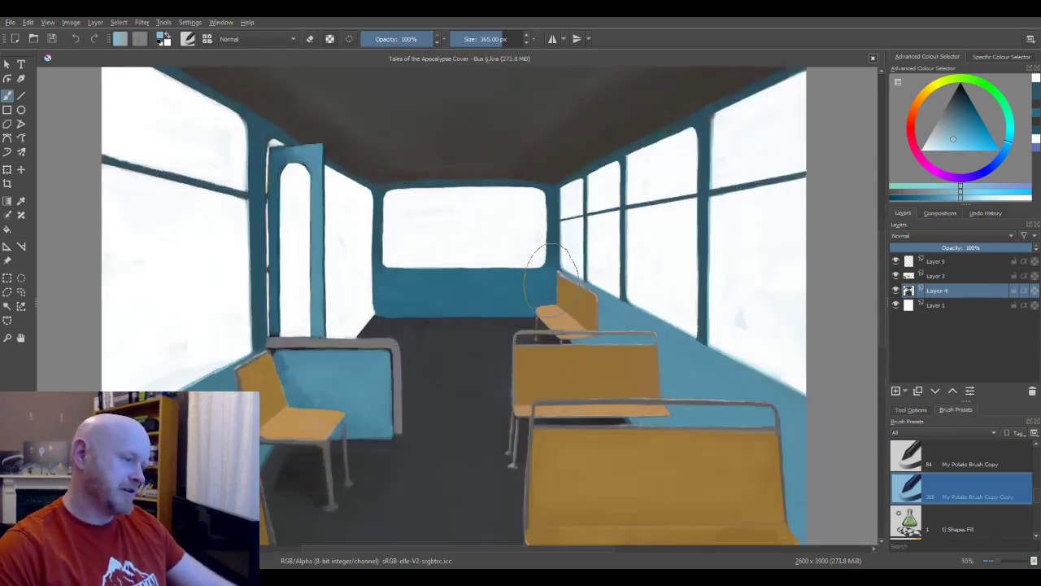
pyautogui.scroll(-4, 551, 277)
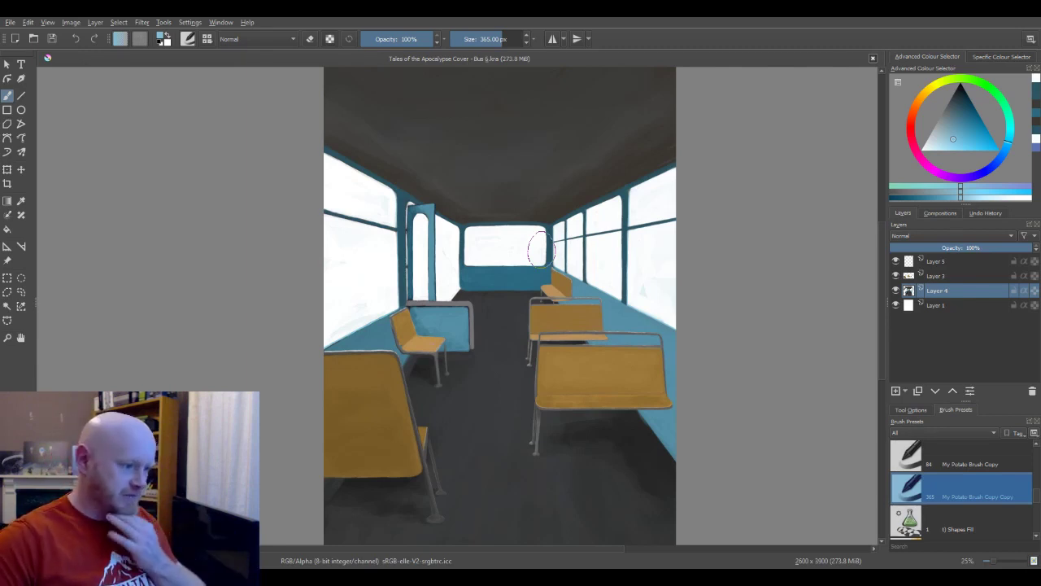
pyautogui.scroll(-1, 539, 249)
pyautogui.scroll(3, 524, 278)
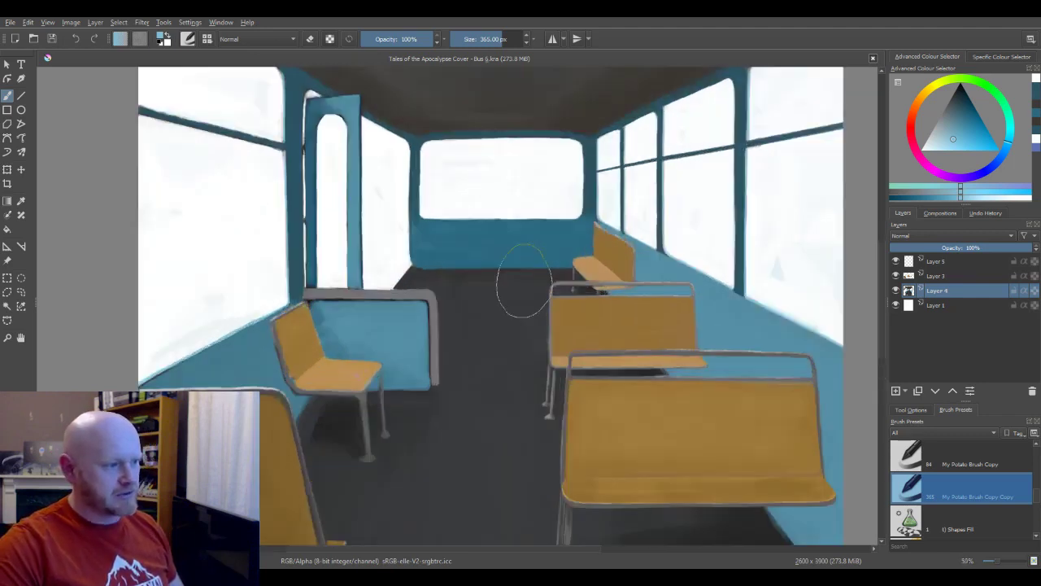
pyautogui.scroll(-1, 521, 279)
pyautogui.scroll(-1, 521, 281)
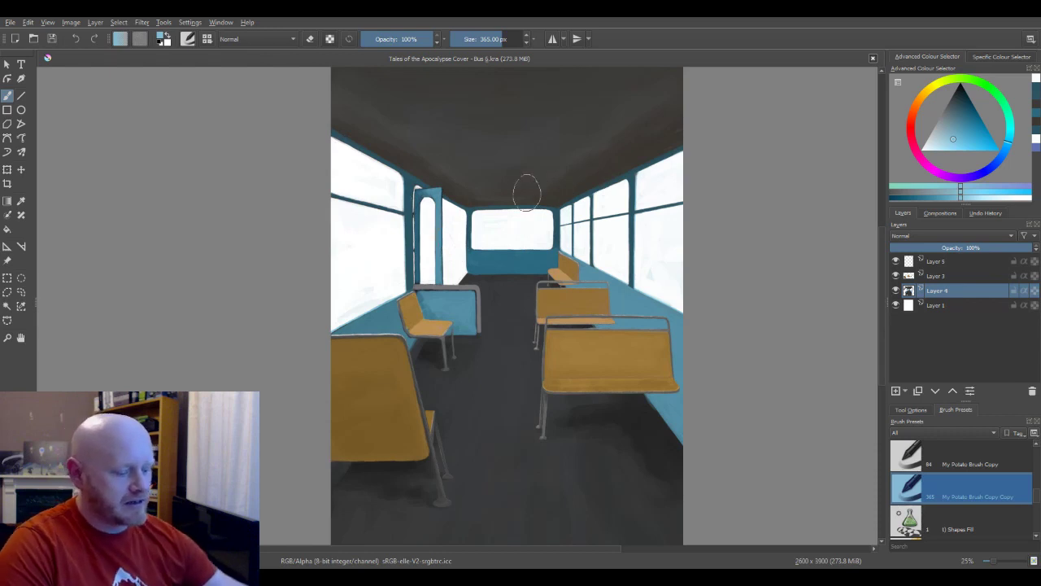
# Try painting light blue over the window beside the open door, reducing the brush size to 110 px
pyautogui.moveTo(458, 223); pyautogui.dragTo(446, 223)
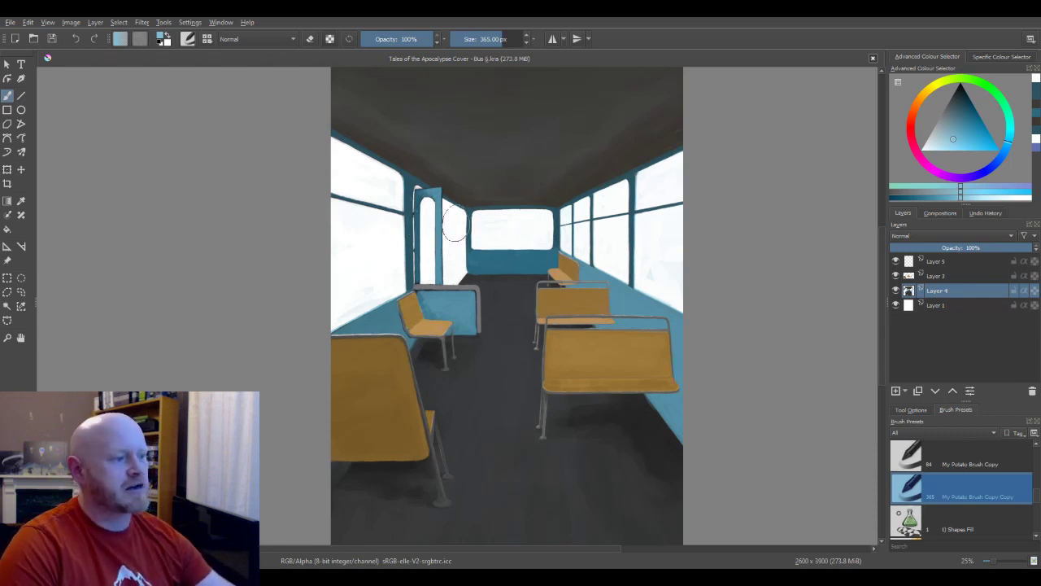
pyautogui.click(468, 201)
pyautogui.press('[')
pyautogui.press('[')
pyautogui.press('[')
pyautogui.press('[')
pyautogui.press('[')
pyautogui.press('[')
pyautogui.press('[')
pyautogui.press('[')
pyautogui.press('[')
pyautogui.press('[')
pyautogui.press('[')
pyautogui.press('[')
pyautogui.press('[')
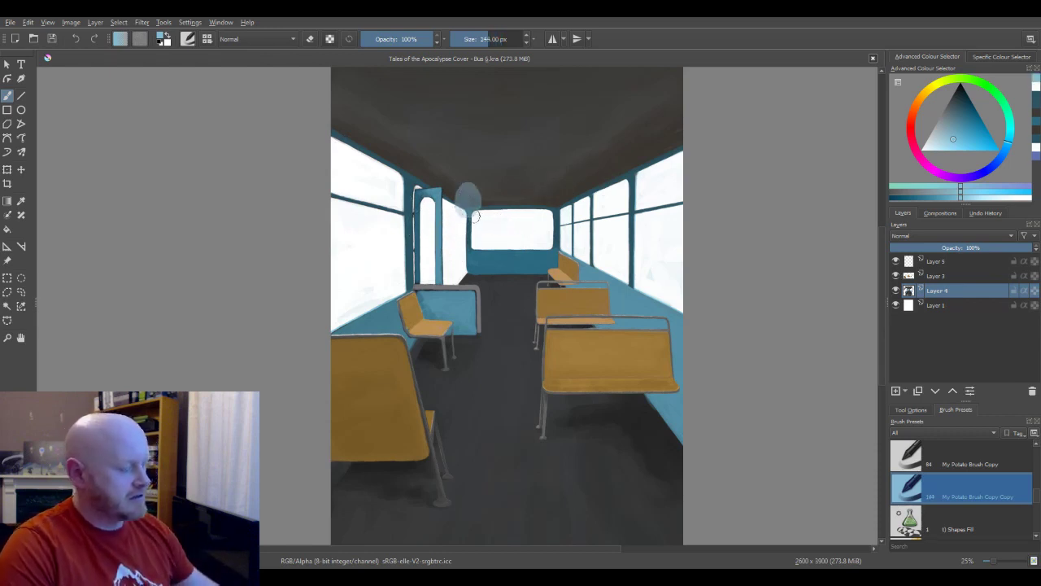
pyautogui.hotkey('ctrl', 'z')
pyautogui.hotkey('ctrl', 'z')
pyautogui.press('[')
pyautogui.press('[')
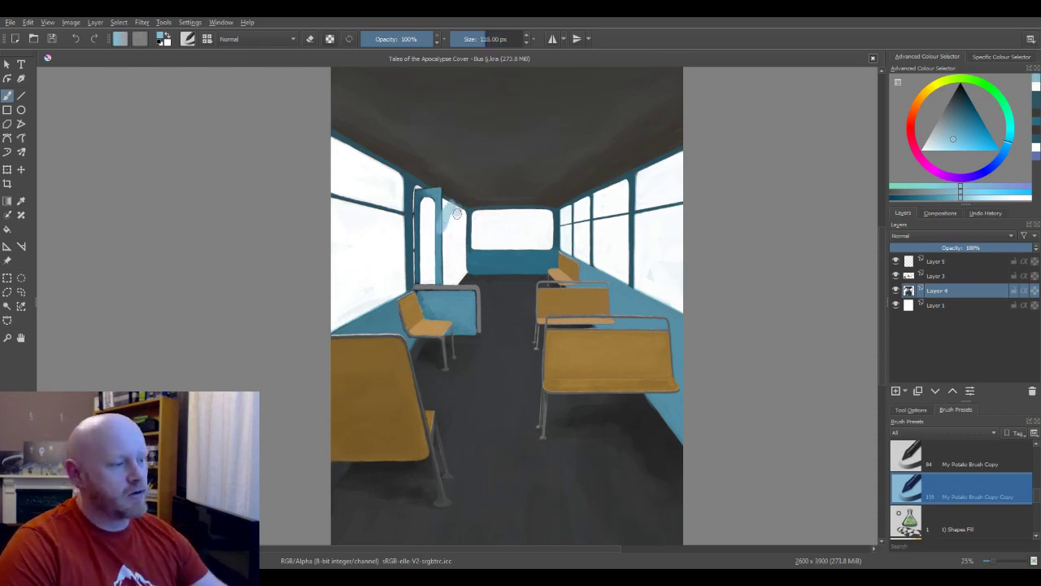
pyautogui.moveTo(457, 213)
pyautogui.mouseDown()
pyautogui.moveTo(475, 284)
pyautogui.moveTo(428, 261)
pyautogui.moveTo(451, 211)
pyautogui.moveTo(462, 233)
pyautogui.moveTo(460, 267)
pyautogui.moveTo(448, 274)
pyautogui.moveTo(463, 272)
pyautogui.moveTo(456, 221)
pyautogui.mouseUp()
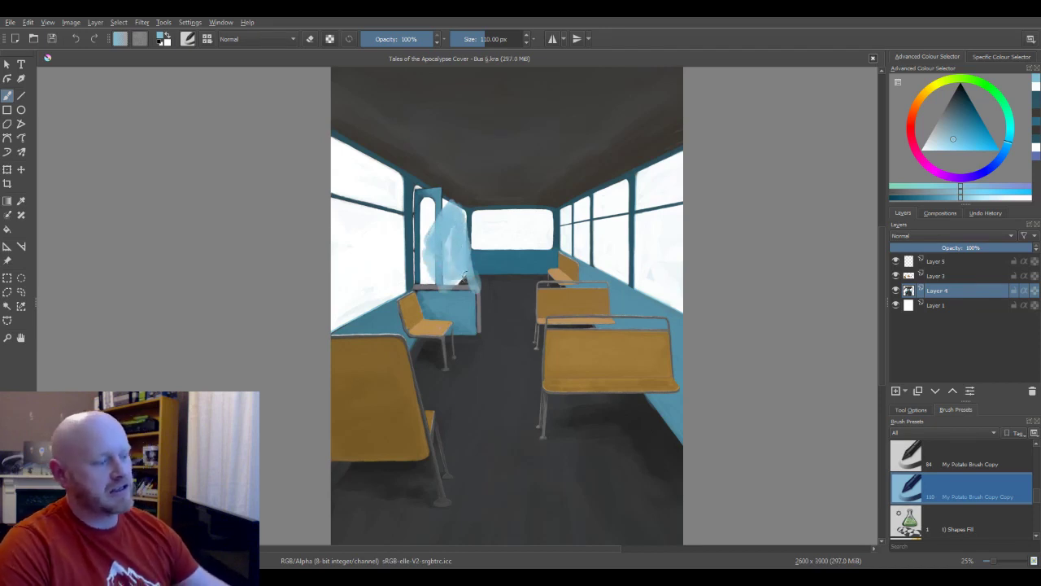
# Undo all the light blue strokes around the open door and its neighbouring window
pyautogui.hotkey('ctrl', 'z')
pyautogui.hotkey('ctrl', 'z')
pyautogui.hotkey('ctrl', 'z')
pyautogui.hotkey('ctrl', 'z')
pyautogui.hotkey('ctrl', 'z')
pyautogui.hotkey('ctrl', 'z')
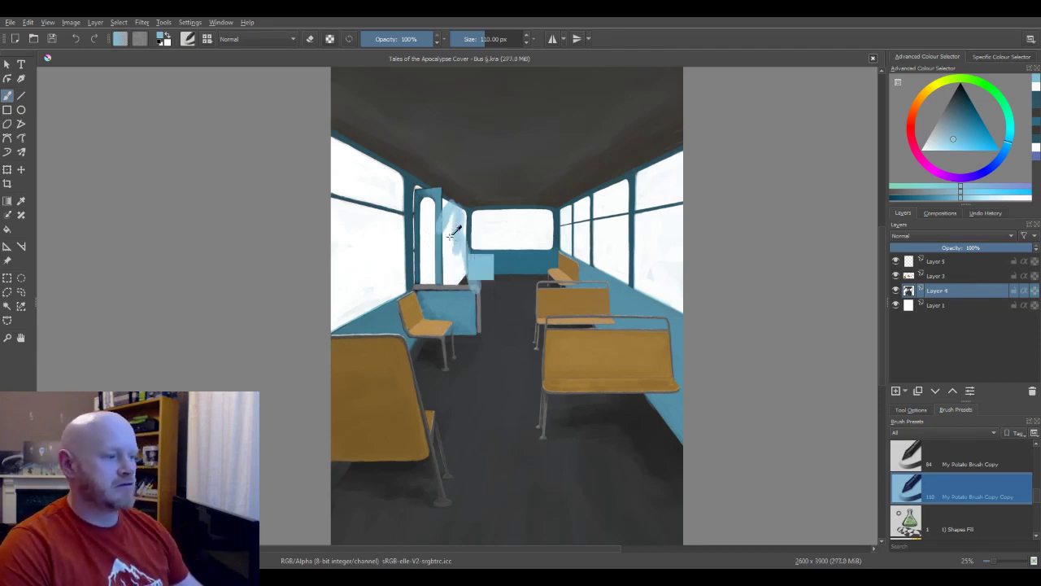
pyautogui.hotkey('ctrl', 'z')
pyautogui.hotkey('ctrl', 'z')
pyautogui.hotkey('ctrl', 'z')
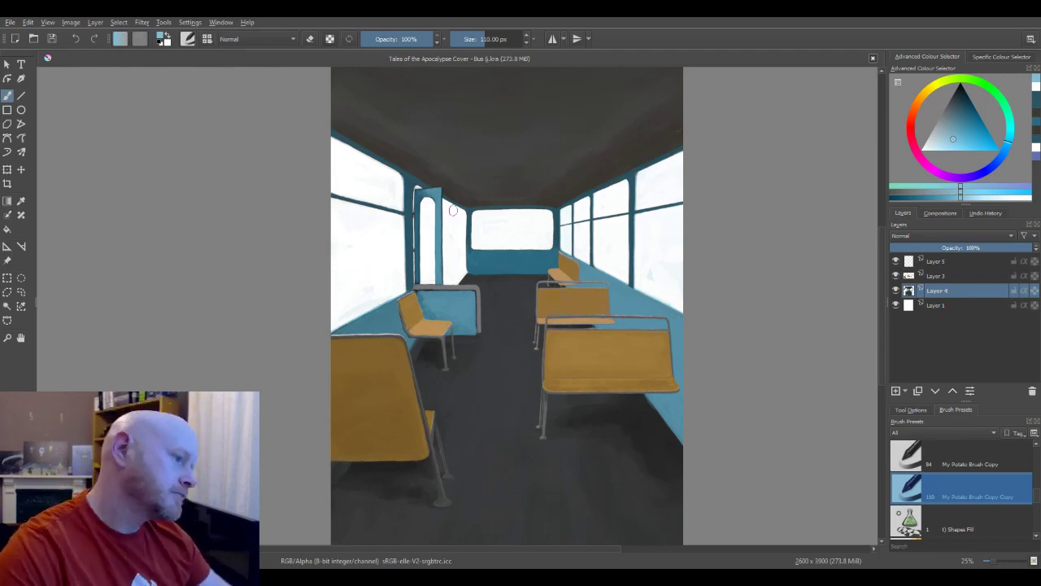
# Paint a dented section into the right foreground bench's upper rail on Layer 3, using the rail's sampled grey and a 33 px brush
pyautogui.scroll(3, 453, 210)
pyautogui.keyDown('ctrl'); pyautogui.click(420, 211); pyautogui.keyUp('ctrl')
pyautogui.press('[')
pyautogui.press('[')
pyautogui.press('[')
pyautogui.press('[')
pyautogui.press('[')
pyautogui.press('[')
pyautogui.press('[')
pyautogui.press('[')
pyautogui.press('[')
pyautogui.press('[')
pyautogui.press('[')
pyautogui.moveTo(838, 540)
pyautogui.mouseDown()
pyautogui.moveTo(588, 249)
pyautogui.moveTo(610, 274)
pyautogui.moveTo(630, 258)
pyautogui.mouseUp()
pyautogui.keyDown('ctrl'); pyautogui.click(521, 234); pyautogui.keyUp('ctrl')
pyautogui.press('[')
pyautogui.press('[')
pyautogui.press('[')
pyautogui.press('[')
pyautogui.press('[')
pyautogui.press('[')
pyautogui.press('[')
pyautogui.keyDown('ctrl'); pyautogui.click(571, 258); pyautogui.keyUp('ctrl')
pyautogui.hotkey('ctrl', 'z')
pyautogui.click(937, 276)
pyautogui.keyDown('ctrl'); pyautogui.click(539, 234); pyautogui.keyUp('ctrl')
pyautogui.moveTo(538, 236)
pyautogui.mouseDown()
pyautogui.moveTo(571, 244)
pyautogui.moveTo(659, 237)
pyautogui.mouseUp()
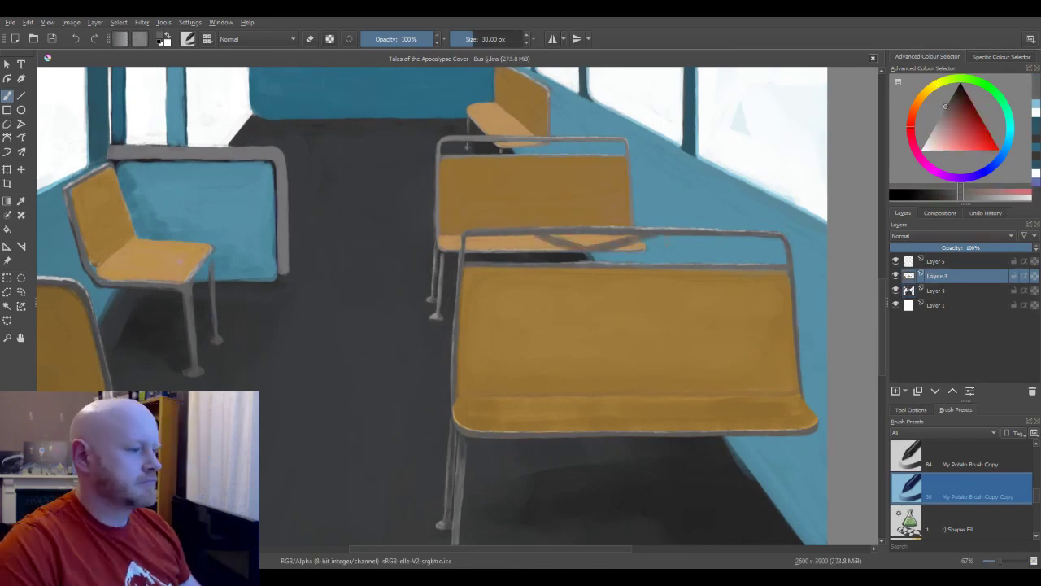
# Refine the dented rail with an 18 px brush and erase the old straight rail where it crosses the blue wall
pyautogui.scroll(2, 650, 240)
pyautogui.press('[')
pyautogui.press('[')
pyautogui.moveTo(417, 233)
pyautogui.mouseDown()
pyautogui.moveTo(514, 268)
pyautogui.moveTo(708, 235)
pyautogui.moveTo(616, 227)
pyautogui.mouseUp()
pyautogui.press('e')
pyautogui.moveTo(578, 220)
pyautogui.mouseDown()
pyautogui.moveTo(649, 218)
pyautogui.moveTo(512, 220)
pyautogui.mouseUp()
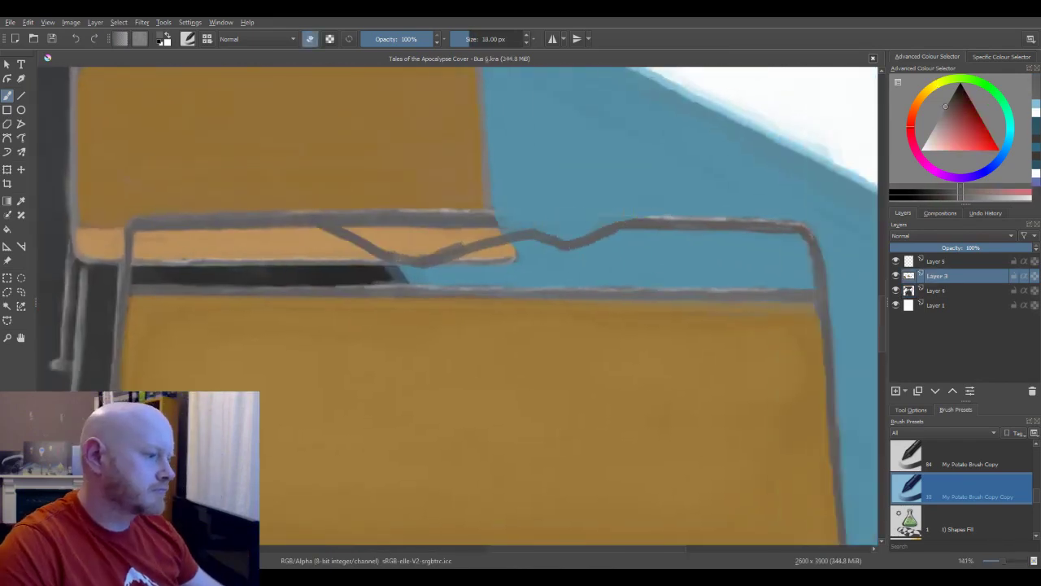
# Cover the leftover straight rail with the brown and light orange sampled from the bench behind it
pyautogui.press('e')
pyautogui.keyDown('ctrl'); pyautogui.click(434, 242); pyautogui.keyUp('ctrl')
pyautogui.click(413, 237)
pyautogui.keyDown('ctrl'); pyautogui.click(439, 197); pyautogui.keyUp('ctrl')
pyautogui.moveTo(356, 214)
pyautogui.mouseDown()
pyautogui.moveTo(545, 222)
pyautogui.moveTo(481, 241)
pyautogui.mouseUp()
pyautogui.keyDown('ctrl'); pyautogui.click(487, 195); pyautogui.keyUp('ctrl')
pyautogui.keyDown('ctrl'); pyautogui.click(504, 225); pyautogui.keyUp('ctrl')
pyautogui.moveTo(493, 233); pyautogui.dragTo(468, 241)
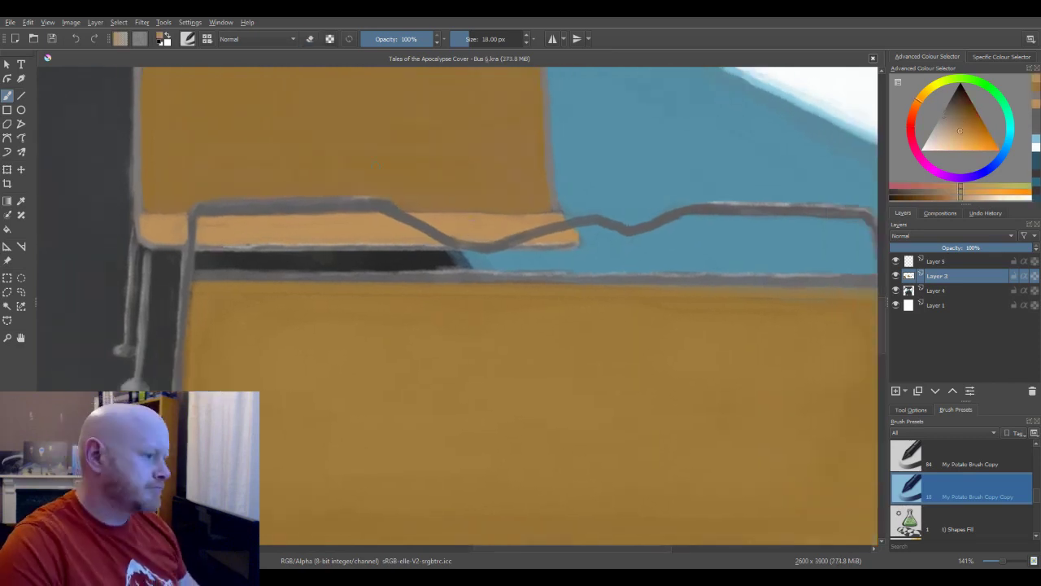
pyautogui.keyDown('ctrl'); pyautogui.click(348, 170); pyautogui.keyUp('ctrl')
pyautogui.keyDown('ctrl'); pyautogui.click(288, 168); pyautogui.keyUp('ctrl')
pyautogui.moveTo(371, 197)
pyautogui.mouseDown()
pyautogui.moveTo(288, 167)
pyautogui.moveTo(368, 210)
pyautogui.moveTo(497, 191)
pyautogui.mouseUp()
# Paint thin light grey highlights along the upper edge of the dented rail with a 7 px brush
pyautogui.keyDown('ctrl'); pyautogui.click(376, 214); pyautogui.keyUp('ctrl')
pyautogui.keyDown('ctrl'); pyautogui.click(468, 244); pyautogui.keyUp('ctrl')
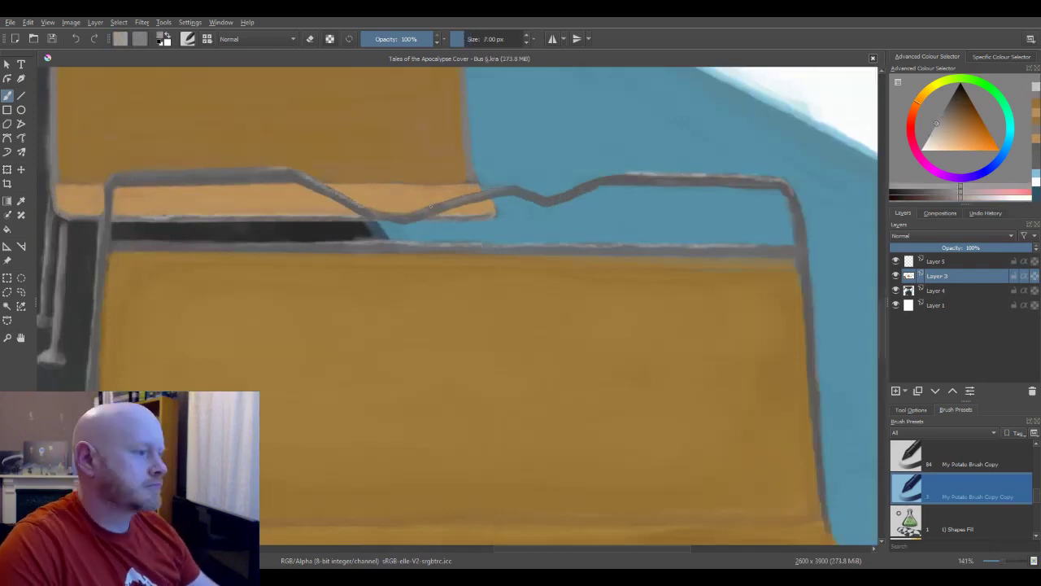
pyautogui.moveTo(429, 210); pyautogui.dragTo(509, 187)
pyautogui.moveTo(586, 195)
pyautogui.mouseDown()
pyautogui.moveTo(429, 193)
pyautogui.moveTo(495, 172)
pyautogui.moveTo(552, 172)
pyautogui.mouseUp()
pyautogui.keyDown('ctrl'); pyautogui.click(436, 193); pyautogui.keyUp('ctrl')
pyautogui.moveTo(592, 172); pyautogui.dragTo(758, 174)
pyautogui.keyDown('ctrl'); pyautogui.click(603, 172); pyautogui.keyUp('ctrl')
pyautogui.moveTo(329, 166)
pyautogui.mouseDown()
pyautogui.moveTo(596, 199)
pyautogui.moveTo(495, 202)
pyautogui.moveTo(565, 184)
pyautogui.mouseUp()
# Touch up the highlight on the rail's straight stretch left of the dent with sampled colours
pyautogui.scroll(1, 483, 219)
pyautogui.keyDown('ctrl'); pyautogui.click(561, 192); pyautogui.keyUp('ctrl')
pyautogui.moveTo(588, 184)
pyautogui.mouseDown()
pyautogui.moveTo(605, 183)
pyautogui.moveTo(583, 180)
pyautogui.mouseUp()
pyautogui.keyDown('ctrl'); pyautogui.click(576, 182); pyautogui.keyUp('ctrl')
pyautogui.keyDown('ctrl'); pyautogui.click(575, 177); pyautogui.keyUp('ctrl')
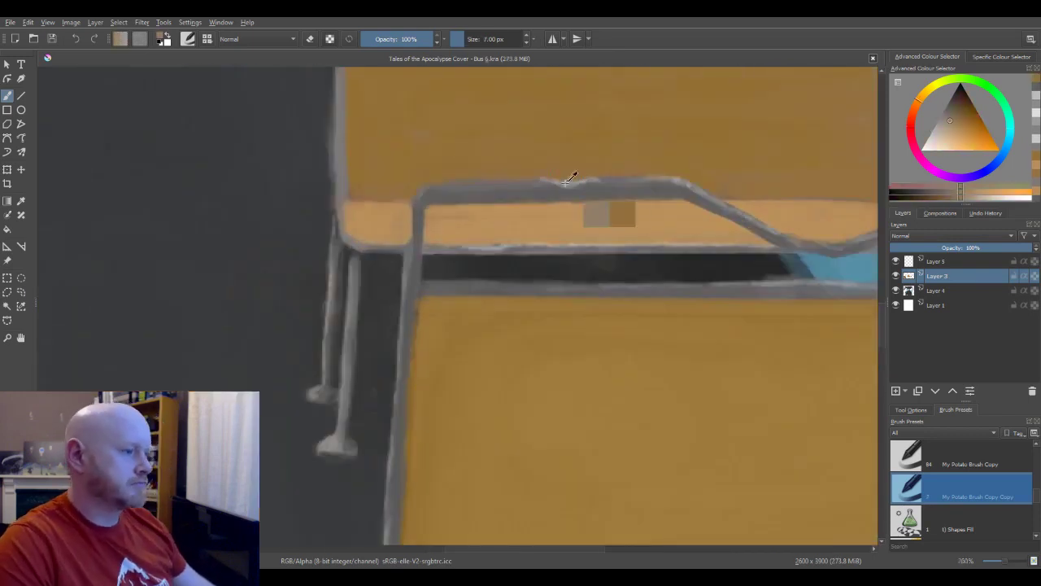
# Paint light tan dent marks on the large left foreground seat back, using a lightened seat brown and a larger brush
pyautogui.scroll(-4, 413, 259)
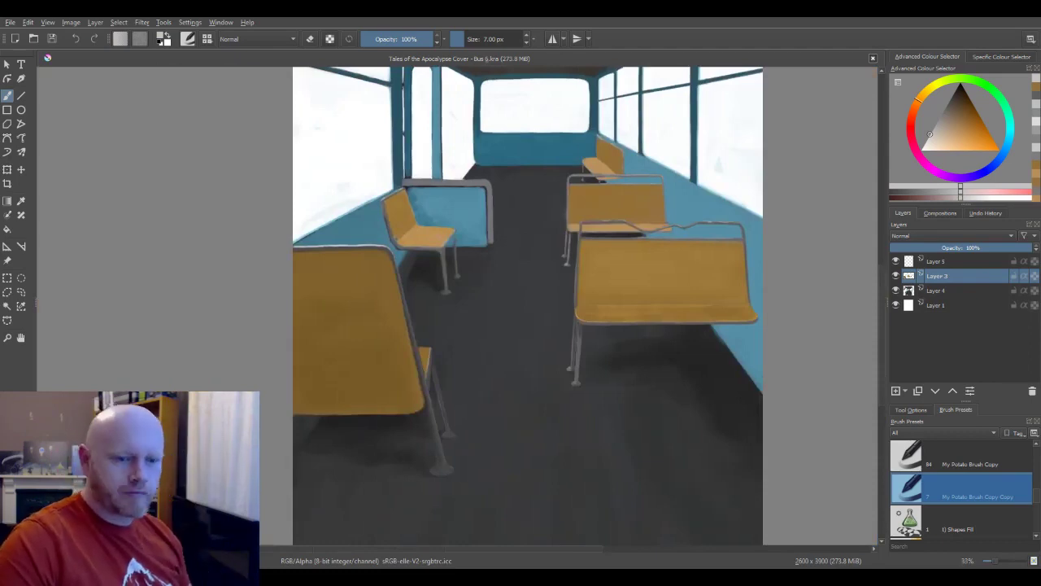
pyautogui.keyDown('ctrl'); pyautogui.click(357, 312); pyautogui.keyUp('ctrl')
pyautogui.press(']')
pyautogui.keyDown('ctrl'); pyautogui.click(356, 312); pyautogui.keyUp('ctrl')
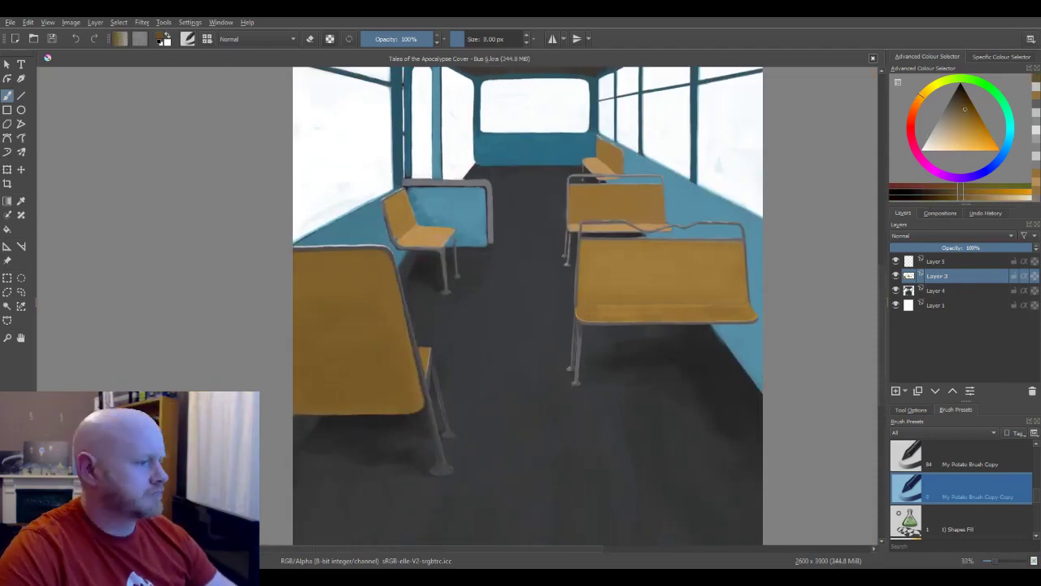
pyautogui.press(']')
pyautogui.press(']')
pyautogui.press(']')
pyautogui.press(']')
pyautogui.press(']')
pyautogui.press(']')
pyautogui.press(']')
pyautogui.press(']')
pyautogui.press(']')
pyautogui.click(959, 136)
pyautogui.moveTo(359, 329)
pyautogui.mouseDown()
pyautogui.moveTo(549, 237)
pyautogui.moveTo(583, 250)
pyautogui.mouseUp()
# Add more light tan dent marks near the lower edge of the left foreground seat back
pyautogui.keyDown('ctrl'); pyautogui.click(564, 261); pyautogui.keyUp('ctrl')
pyautogui.keyDown('ctrl'); pyautogui.click(582, 307); pyautogui.keyUp('ctrl')
pyautogui.press(']')
pyautogui.press(']')
pyautogui.press(']')
pyautogui.click(963, 132)
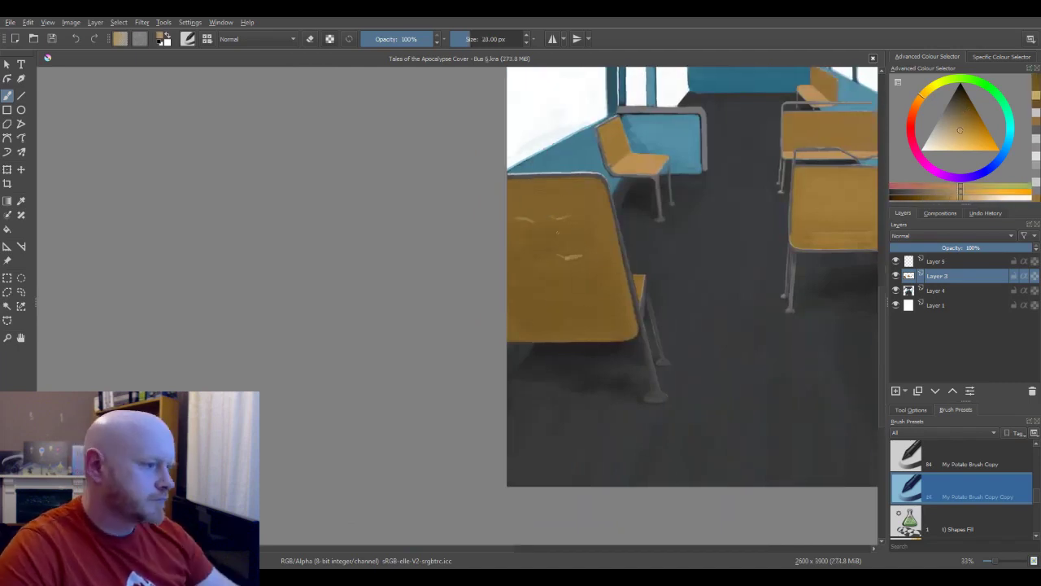
pyautogui.moveTo(584, 305); pyautogui.dragTo(533, 328)
# Paint a wide, light tan worn highlight along the left foreground seat back's top edge and right corner
pyautogui.click(963, 133)
pyautogui.press(']')
pyautogui.press(']')
pyautogui.press(']')
pyautogui.moveTo(571, 186); pyautogui.dragTo(511, 187)
pyautogui.moveTo(581, 184)
pyautogui.mouseDown()
pyautogui.moveTo(603, 201)
pyautogui.moveTo(601, 187)
pyautogui.mouseUp()
# Shade the seat back's dent marks with sampled brown and extend the edge highlight down its right side, using a 35 px brush
pyautogui.keyDown('ctrl'); pyautogui.click(573, 200); pyautogui.keyUp('ctrl')
pyautogui.moveTo(516, 216); pyautogui.dragTo(533, 223)
pyautogui.press(']')
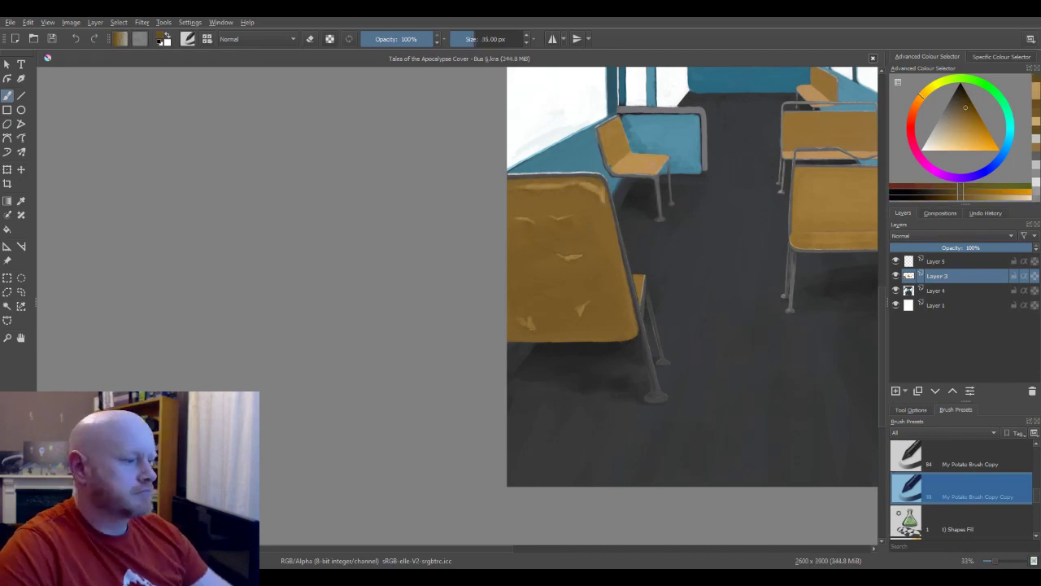
pyautogui.keyDown('ctrl'); pyautogui.click(533, 193); pyautogui.keyUp('ctrl')
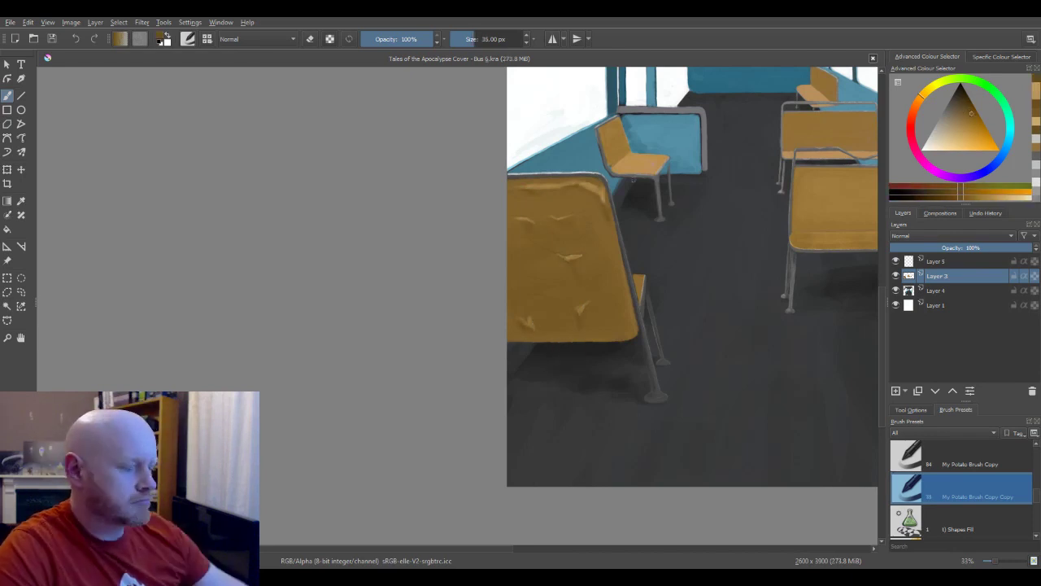
pyautogui.keyDown('ctrl'); pyautogui.click(604, 194); pyautogui.keyUp('ctrl')
pyautogui.moveTo(605, 195); pyautogui.dragTo(609, 221)
pyautogui.keyDown('ctrl'); pyautogui.click(538, 186); pyautogui.keyUp('ctrl')
pyautogui.moveTo(530, 192); pyautogui.dragTo(542, 195)
# Refine the dent marks and top edge wear on the left foreground seat back with sampled browns and an 11 px brush
pyautogui.scroll(2, 600, 206)
pyautogui.keyDown('ctrl'); pyautogui.click(481, 167); pyautogui.keyUp('ctrl')
pyautogui.press('[')
pyautogui.press('[')
pyautogui.press('[')
pyautogui.press('[')
pyautogui.press('[')
pyautogui.press('[')
pyautogui.press('[')
pyautogui.press('[')
pyautogui.press('[')
pyautogui.press('[')
pyautogui.press('[')
pyautogui.press('[')
pyautogui.press('[')
pyautogui.press('[')
pyautogui.moveTo(481, 167); pyautogui.dragTo(498, 168)
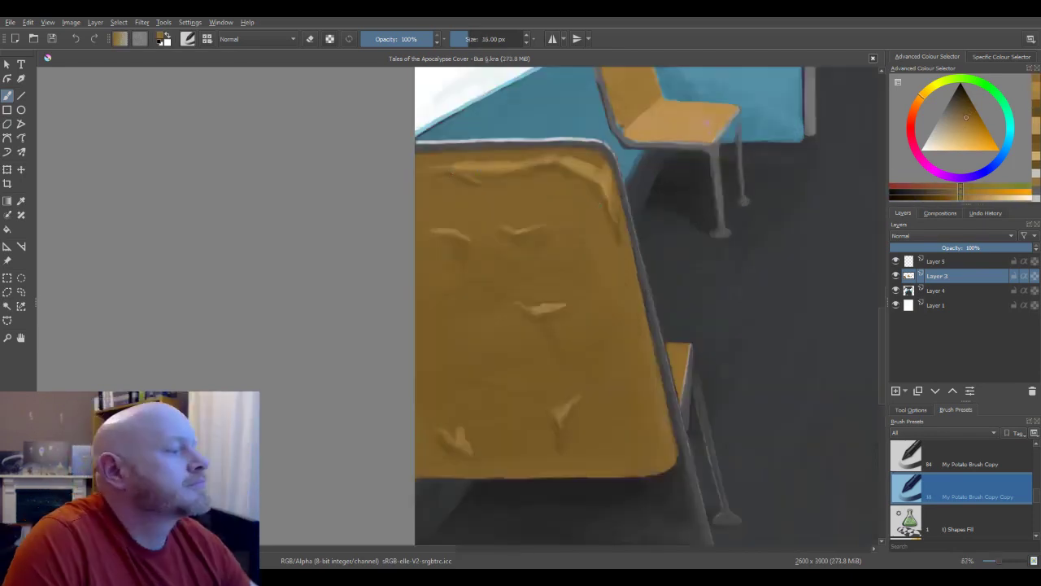
pyautogui.click(969, 110)
pyautogui.keyDown('ctrl'); pyautogui.click(521, 227); pyautogui.keyUp('ctrl')
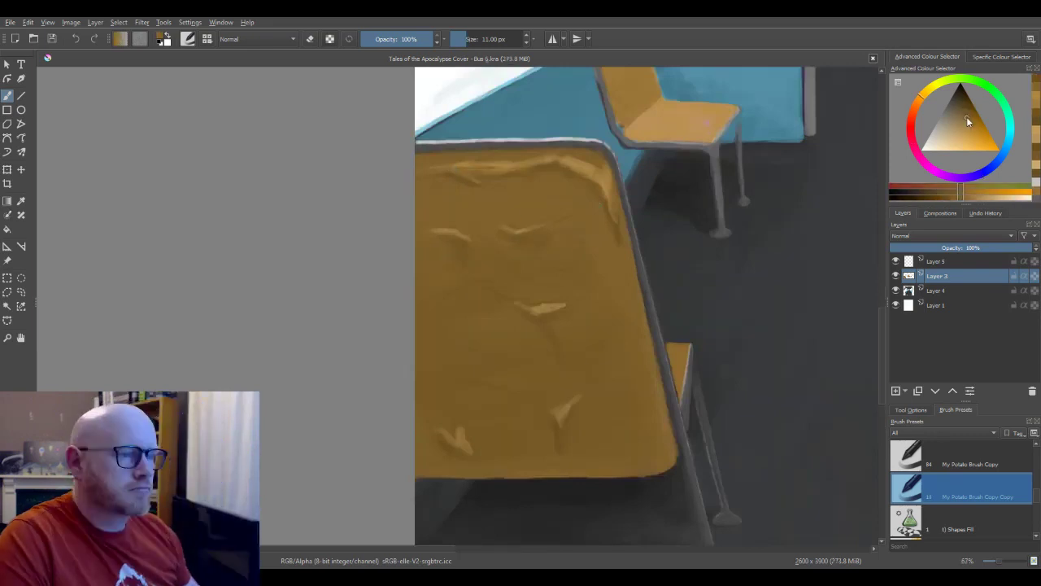
# Sample the seat brown beside the left seat's upper dent and enlarge the brush to 73 px
pyautogui.keyDown('ctrl'); pyautogui.click(524, 217); pyautogui.keyUp('ctrl')
pyautogui.scroll(-3, 524, 216)
pyautogui.press(']')
pyautogui.press(']')
pyautogui.press(']')
pyautogui.press(']')
pyautogui.press(']')
pyautogui.press(']')
pyautogui.press(']')
pyautogui.press(']')
pyautogui.press(']')
pyautogui.press(']')
pyautogui.press(']')
pyautogui.press(']')
pyautogui.press(']')
pyautogui.press(']')
pyautogui.press(']')
pyautogui.press(']')
pyautogui.press(']')
pyautogui.press(']')
pyautogui.press(']')
pyautogui.press(']')
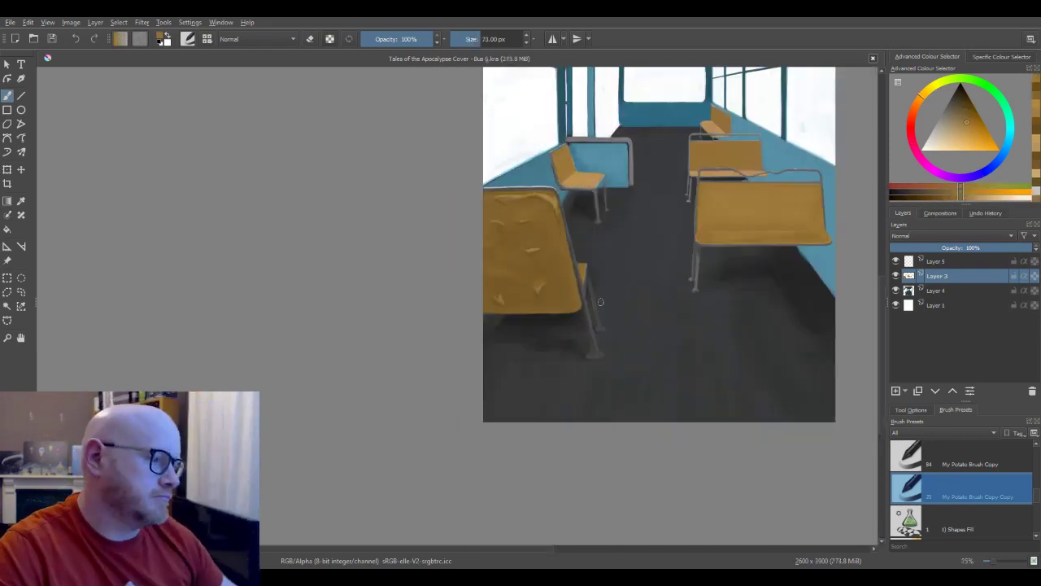
# Paint sampled brown along the crease between back and cushion of the right foreground bench, using a 10 px brush
pyautogui.scroll(2, 750, 229)
pyautogui.keyDown('ctrl'); pyautogui.click(750, 230); pyautogui.keyUp('ctrl')
pyautogui.keyDown('ctrl'); pyautogui.click(750, 236); pyautogui.keyUp('ctrl')
pyautogui.press('[')
pyautogui.press('[')
pyautogui.press('[')
pyautogui.press('[')
pyautogui.press('[')
pyautogui.press('[')
pyautogui.press('[')
pyautogui.press('[')
pyautogui.press('[')
pyautogui.press('[')
pyautogui.press('[')
pyautogui.press('[')
pyautogui.press('[')
pyautogui.press('[')
pyautogui.press('[')
pyautogui.press('[')
pyautogui.press('[')
pyautogui.press('[')
pyautogui.press('[')
pyautogui.press('[')
pyautogui.moveTo(765, 236); pyautogui.dragTo(658, 237)
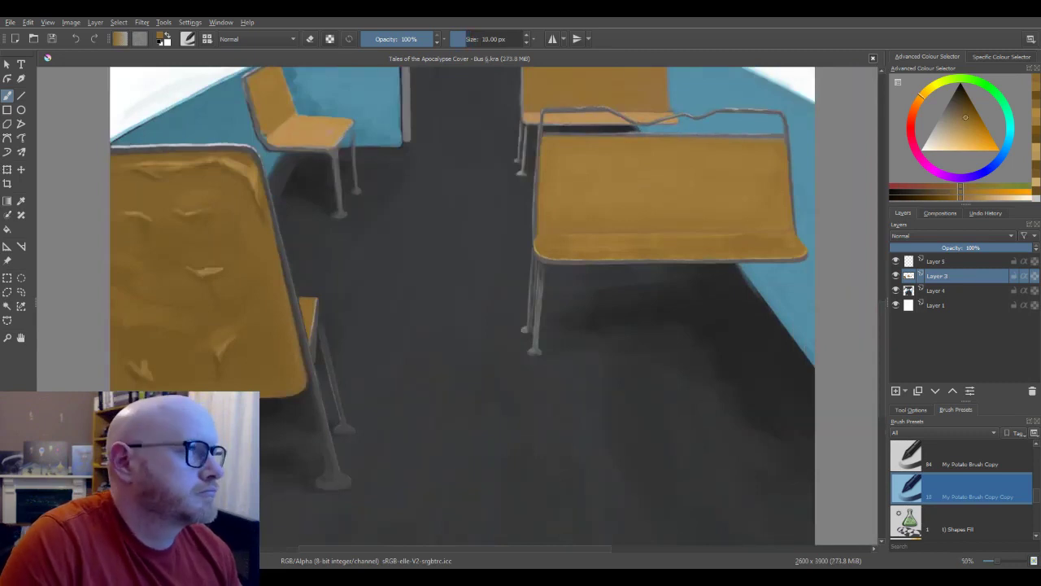
# Paint light tan dent marks on the right bench's backrest and wear along its left edge, using a 15 px brush
pyautogui.press('l')
pyautogui.press('l')
pyautogui.press(']')
pyautogui.press(']')
pyautogui.press(']')
pyautogui.press(']')
pyautogui.press(']')
pyautogui.moveTo(581, 175); pyautogui.dragTo(611, 173)
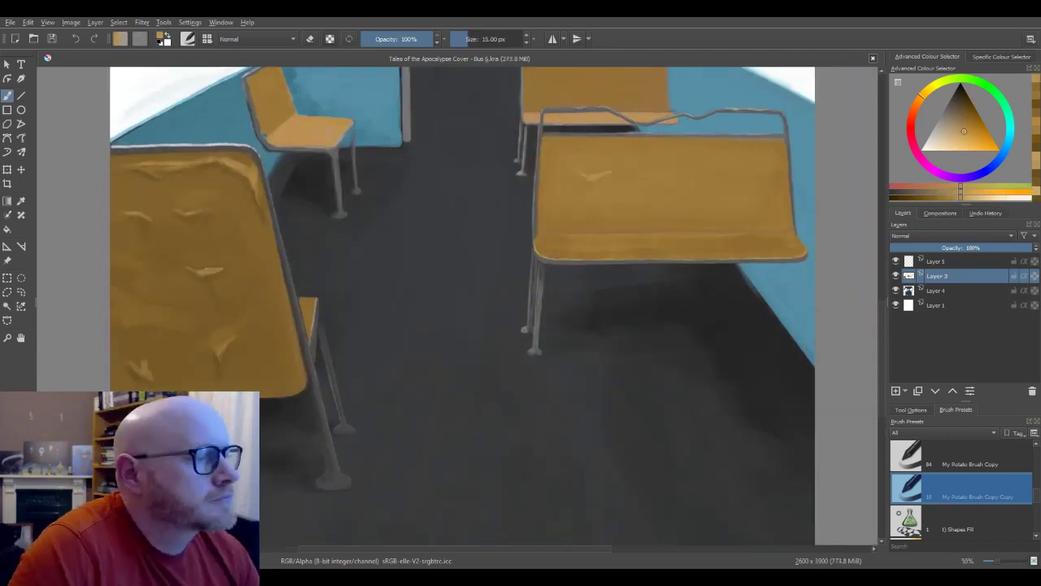
pyautogui.moveTo(690, 188); pyautogui.dragTo(739, 181)
pyautogui.moveTo(544, 161); pyautogui.dragTo(545, 223)
# Add light tan wear streaks along the right bench's cushion and a forked dent mark in the middle of its backrest
pyautogui.press('[')
pyautogui.press('[')
pyautogui.moveTo(598, 248); pyautogui.dragTo(686, 246)
pyautogui.press(']')
pyautogui.press(']')
pyautogui.moveTo(627, 195); pyautogui.dragTo(645, 196)
pyautogui.moveTo(661, 197); pyautogui.dragTo(624, 225)
# Darken the brush colour and shade beneath the upper left dent on the right bench's backrest
pyautogui.press('[')
pyautogui.press('[')
pyautogui.press('k')
pyautogui.press('k')
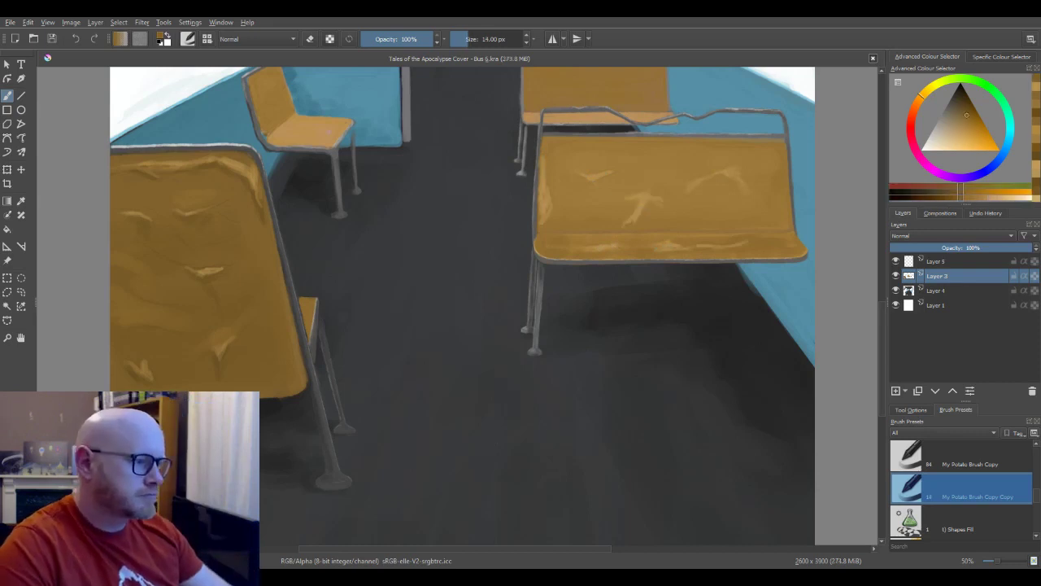
pyautogui.press('[')
pyautogui.press('[')
pyautogui.press(']')
pyautogui.press(']')
pyautogui.press(']')
pyautogui.press(']')
pyautogui.press('k')
pyautogui.press('k')
pyautogui.moveTo(585, 180); pyautogui.dragTo(598, 193)
pyautogui.press('[')
pyautogui.press('[')
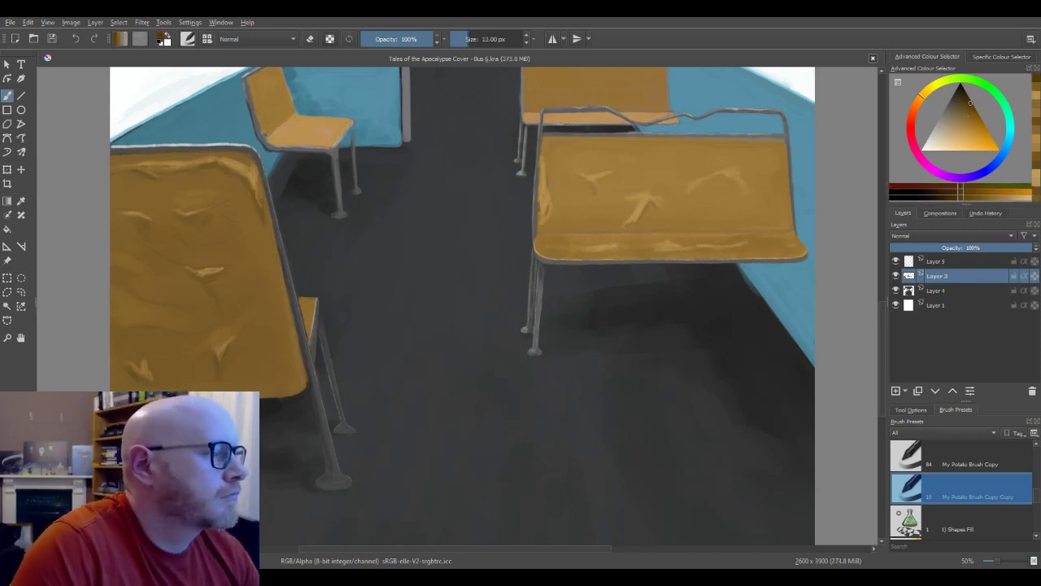
# Shade the wear streaks on the right bench's cushion with a mid brown and a 13 px brush
pyautogui.press('l')
pyautogui.press('l')
pyautogui.press('l')
pyautogui.press('l')
pyautogui.press('k')
pyautogui.press('k')
pyautogui.moveTo(586, 251); pyautogui.dragTo(600, 250)
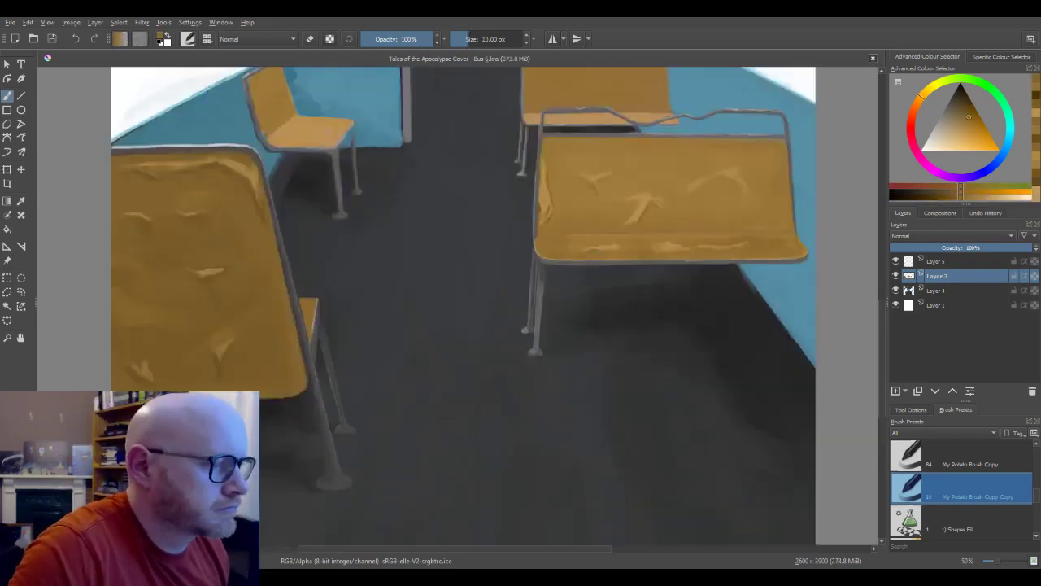
# Strengthen the light tan crease at the right end of the right bench's backrest, using an 8 px brush
pyautogui.press('l')
pyautogui.press('l')
pyautogui.press('l')
pyautogui.press('l')
pyautogui.press('[')
pyautogui.press('[')
pyautogui.press('[')
pyautogui.press('[')
pyautogui.press('[')
pyautogui.moveTo(738, 173); pyautogui.dragTo(745, 201)
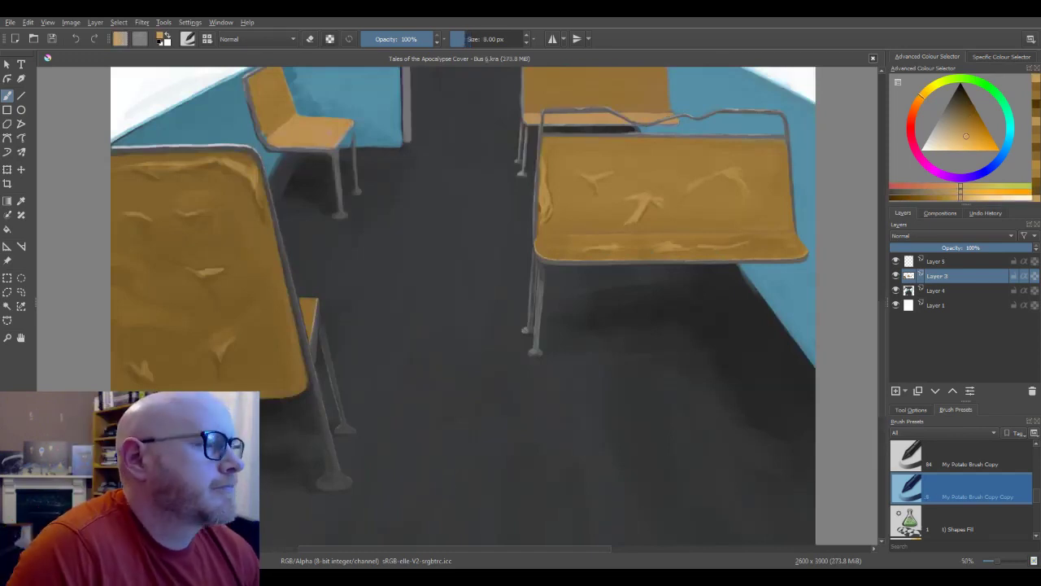
# Darken the brush colour to a seat brown and enlarge the brush for broader shading
pyautogui.press('k')
pyautogui.press('k')
pyautogui.press('k')
pyautogui.press('k')
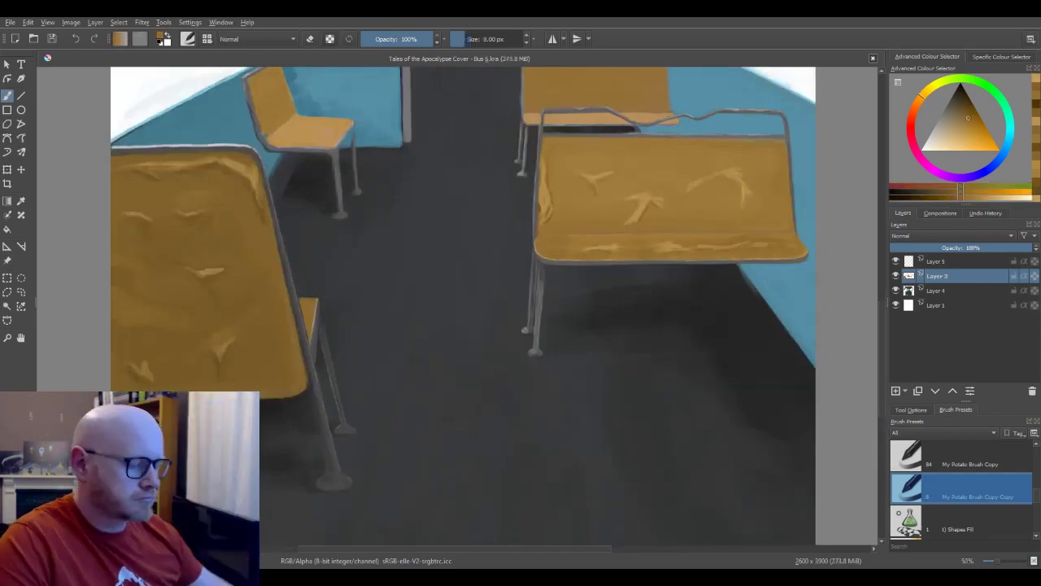
pyautogui.press(']')
pyautogui.press(']')
pyautogui.press(']')
pyautogui.press(']')
pyautogui.press(']')
pyautogui.press(']')
pyautogui.press(']')
pyautogui.press(']')
pyautogui.press(']')
pyautogui.press(']')
pyautogui.press(']')
pyautogui.press(']')
pyautogui.press(']')
pyautogui.press(']')
pyautogui.press(']')
pyautogui.press(']')
pyautogui.press(']')
pyautogui.press(']')
pyautogui.press(']')
pyautogui.press(']')
pyautogui.press('[')
pyautogui.press('[')
pyautogui.press('[')
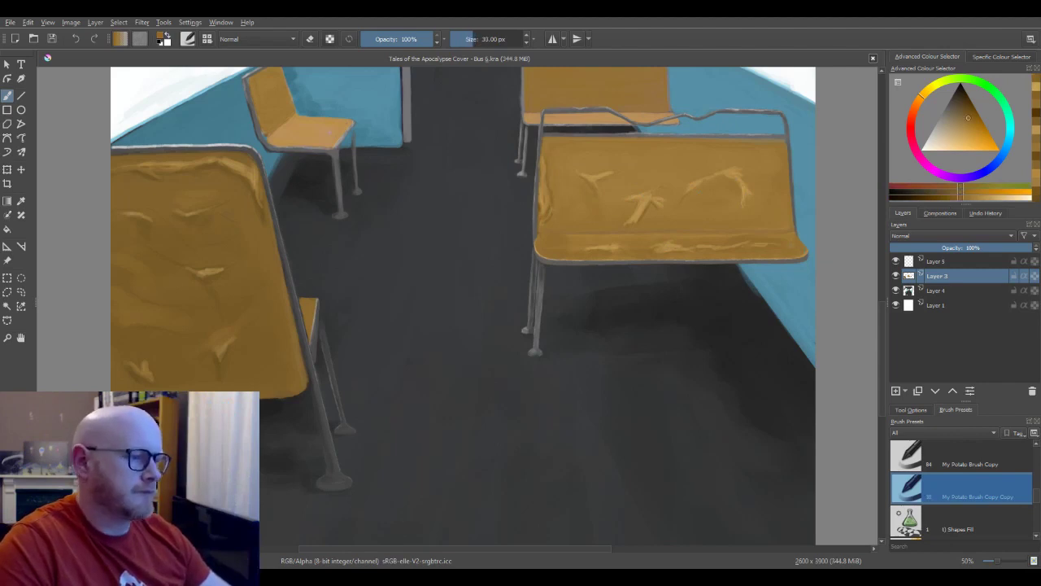
# Lighten the brush colour and paint a worn highlight across the upper backrest of the second left seat
pyautogui.press('-')
pyautogui.press('-')
pyautogui.moveTo(476, 235); pyautogui.dragTo(388, 287)
pyautogui.scroll(4, 388, 287)
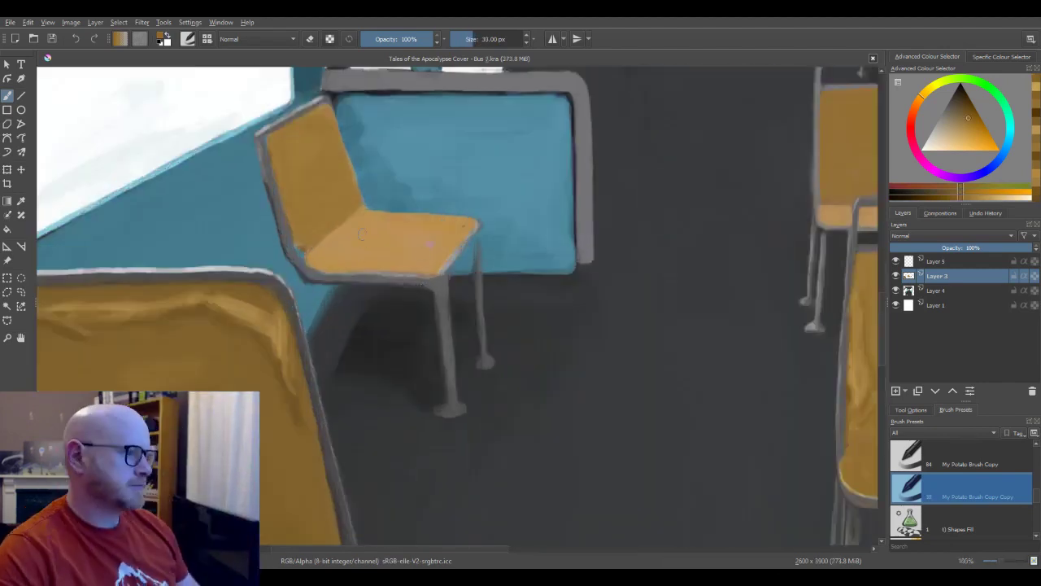
pyautogui.press('l')
pyautogui.press('l')
pyautogui.moveTo(277, 141); pyautogui.dragTo(352, 176)
pyautogui.press('[')
pyautogui.press('[')
pyautogui.press('[')
pyautogui.press('[')
pyautogui.moveTo(292, 124)
pyautogui.mouseDown()
pyautogui.moveTo(344, 160)
pyautogui.moveTo(344, 188)
pyautogui.mouseUp()
# Sample light tans from the second left seat and refine its backrest crease with a 14 px brush
pyautogui.keyDown('ctrl'); pyautogui.click(319, 166); pyautogui.keyUp('ctrl')
pyautogui.keyDown('ctrl'); pyautogui.click(348, 174); pyautogui.keyUp('ctrl')
pyautogui.press('[')
pyautogui.press('[')
pyautogui.press('[')
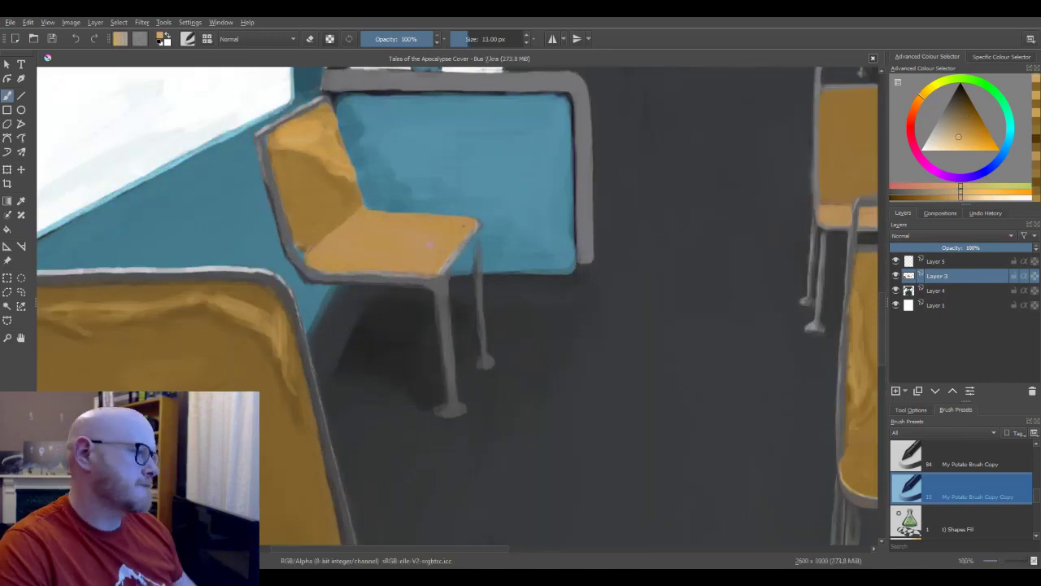
pyautogui.press('[')
pyautogui.press('[')
pyautogui.press('[')
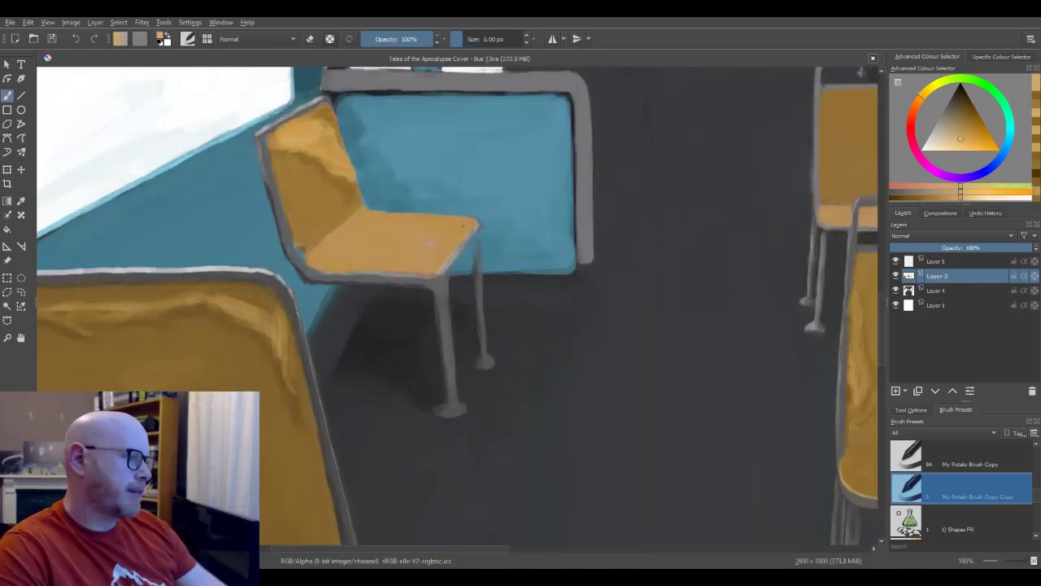
pyautogui.scroll(-2, 431, 238)
pyautogui.scroll(2, 437, 242)
pyautogui.press(']')
pyautogui.press(']')
pyautogui.press(']')
pyautogui.press(']')
pyautogui.press(']')
pyautogui.press(']')
pyautogui.press(']')
pyautogui.press(']')
pyautogui.press(']')
pyautogui.moveTo(321, 145); pyautogui.dragTo(331, 151)
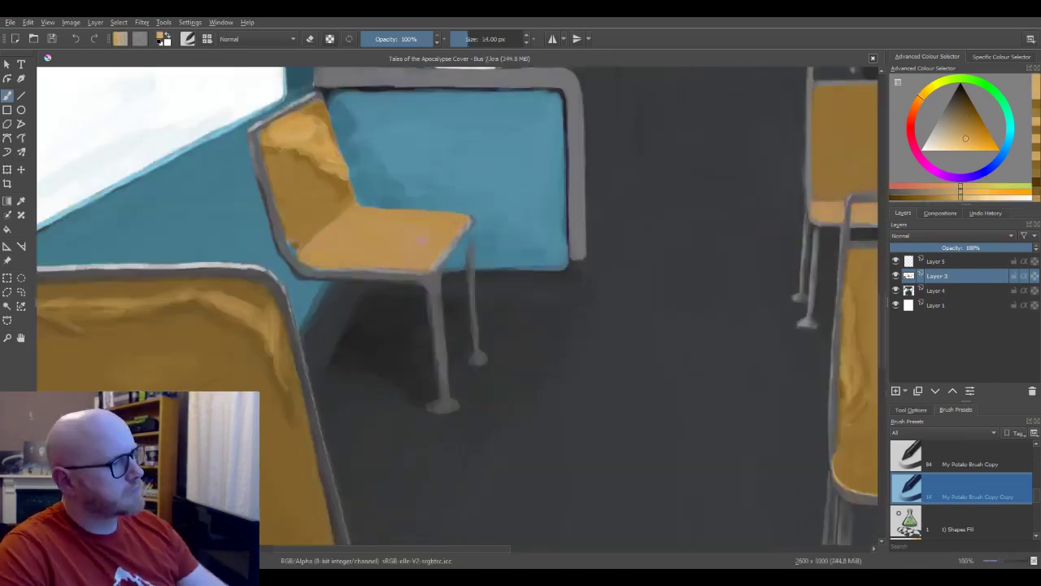
# Reshape the top edge of the second left seat's backrest into a dent, using sampled rail grey and the eraser
pyautogui.keyDown('ctrl'); pyautogui.click(328, 166); pyautogui.keyUp('ctrl')
pyautogui.keyDown('ctrl'); pyautogui.click(285, 118); pyautogui.keyUp('ctrl')
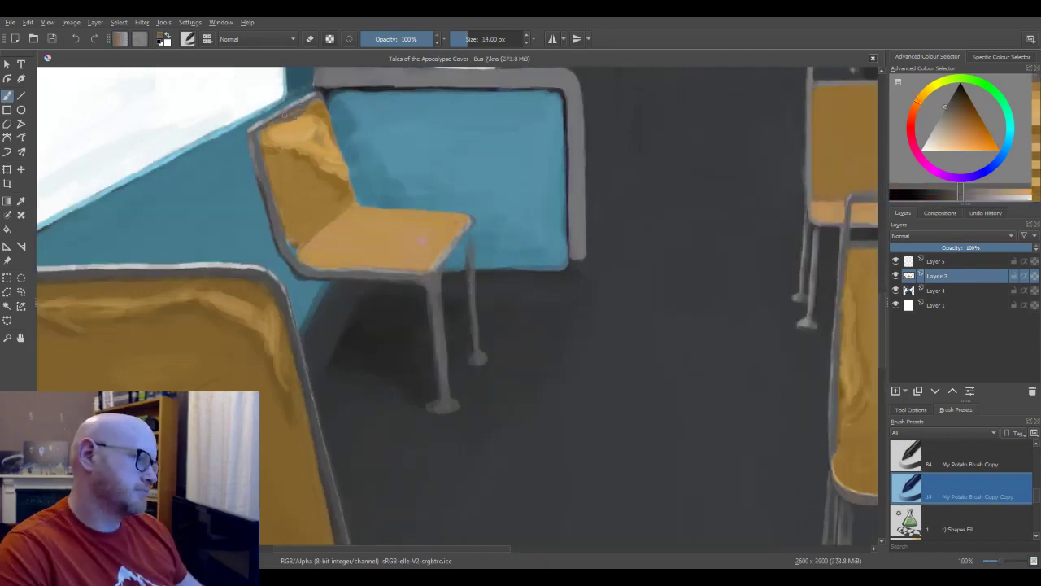
pyautogui.press('e')
pyautogui.moveTo(316, 140)
pyautogui.mouseDown()
pyautogui.moveTo(291, 196)
pyautogui.moveTo(284, 152)
pyautogui.mouseUp()
pyautogui.press('e')
pyautogui.keyDown('ctrl'); pyautogui.click(239, 147); pyautogui.keyUp('ctrl')
pyautogui.moveTo(228, 193); pyautogui.dragTo(245, 280)
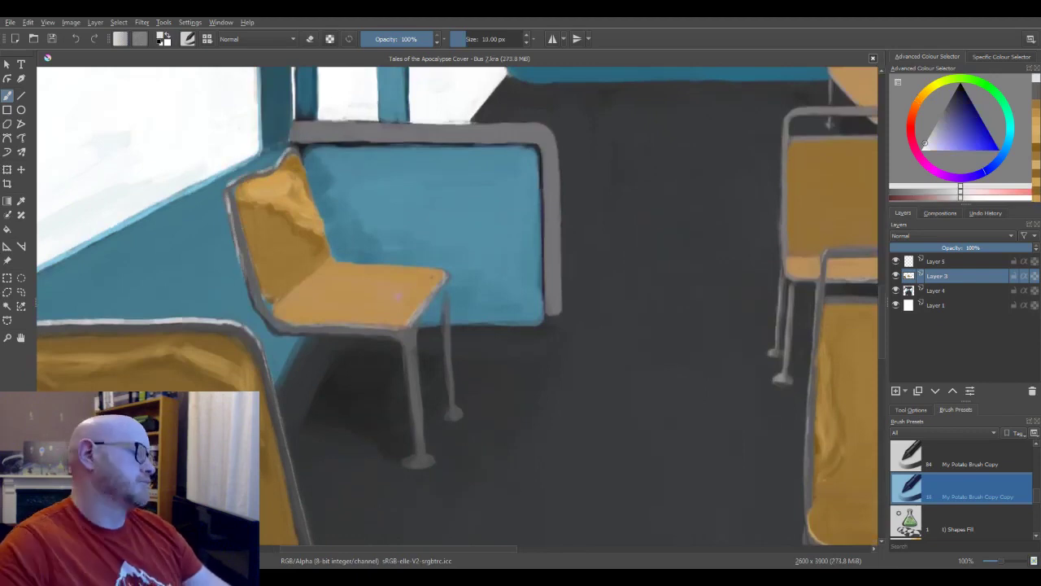
# Shade the second left seat's cushion with a sampled seat colour and a brush enlarged to 24 px
pyautogui.press('-')
pyautogui.keyDown('ctrl'); pyautogui.click(198, 262); pyautogui.keyUp('ctrl')
pyautogui.press(']')
pyautogui.press(']')
pyautogui.press(']')
pyautogui.press(']')
pyautogui.press(']')
pyautogui.press(']')
pyautogui.press(']')
pyautogui.press(']')
pyautogui.press(']')
pyautogui.press(']')
pyautogui.moveTo(366, 284)
pyautogui.mouseDown()
pyautogui.moveTo(223, 278)
pyautogui.moveTo(245, 277)
pyautogui.moveTo(277, 310)
pyautogui.mouseUp()
# Add worn creases to the second left seat's cushion with sampled tans, reducing the brush to 9 px
pyautogui.keyDown('ctrl'); pyautogui.click(284, 293); pyautogui.keyUp('ctrl')
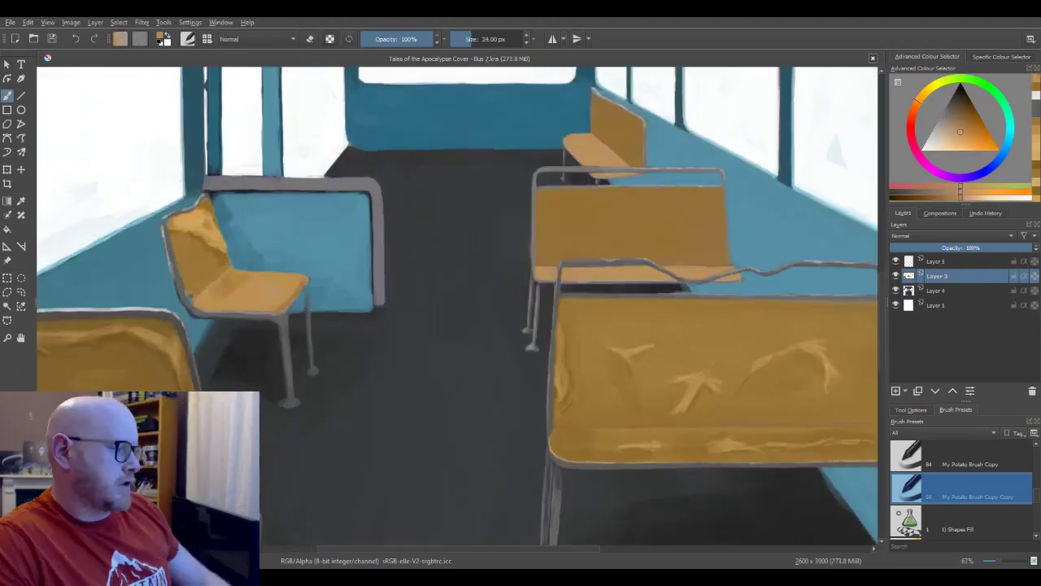
pyautogui.keyDown('ctrl'); pyautogui.click(216, 270); pyautogui.keyUp('ctrl')
pyautogui.moveTo(226, 275)
pyautogui.mouseDown()
pyautogui.moveTo(199, 302)
pyautogui.moveTo(270, 294)
pyautogui.mouseUp()
pyautogui.press('[')
pyautogui.press('[')
pyautogui.press('[')
pyautogui.press('[')
pyautogui.press('[')
pyautogui.press('[')
pyautogui.press('[')
pyautogui.press('[')
pyautogui.keyDown('ctrl'); pyautogui.click(276, 295); pyautogui.keyUp('ctrl')
pyautogui.keyDown('ctrl'); pyautogui.click(272, 290); pyautogui.keyUp('ctrl')
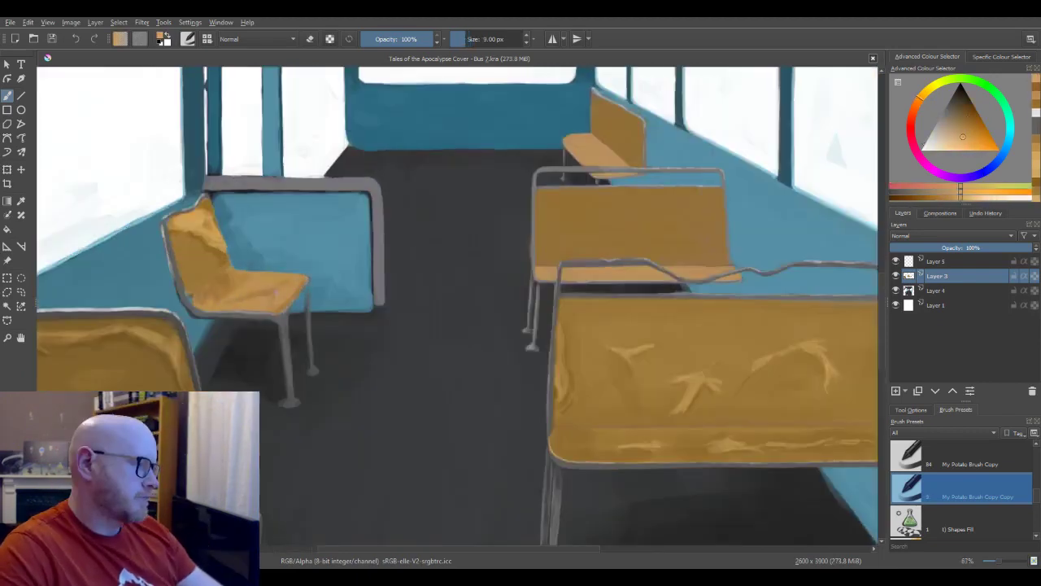
# Shade the right end of the second right bench's backrest with a darkened seat brown, replacing the first stroke
pyautogui.press(']')
pyautogui.press(']')
pyautogui.scroll(-2, 264, 320)
pyautogui.scroll(3, 449, 296)
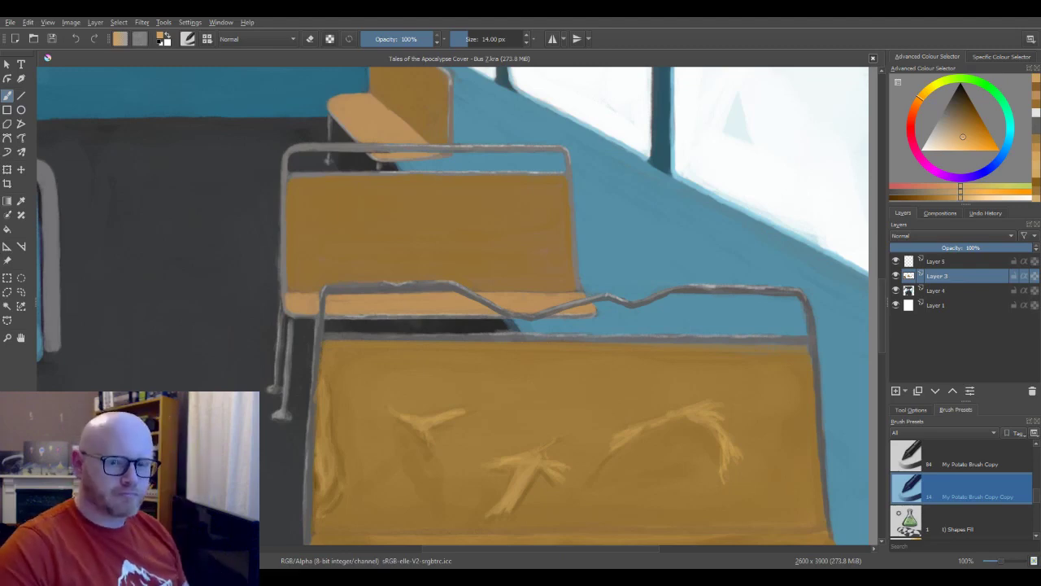
pyautogui.keyDown('ctrl'); pyautogui.click(530, 214); pyautogui.keyUp('ctrl')
pyautogui.press('k')
pyautogui.moveTo(520, 213); pyautogui.dragTo(550, 201)
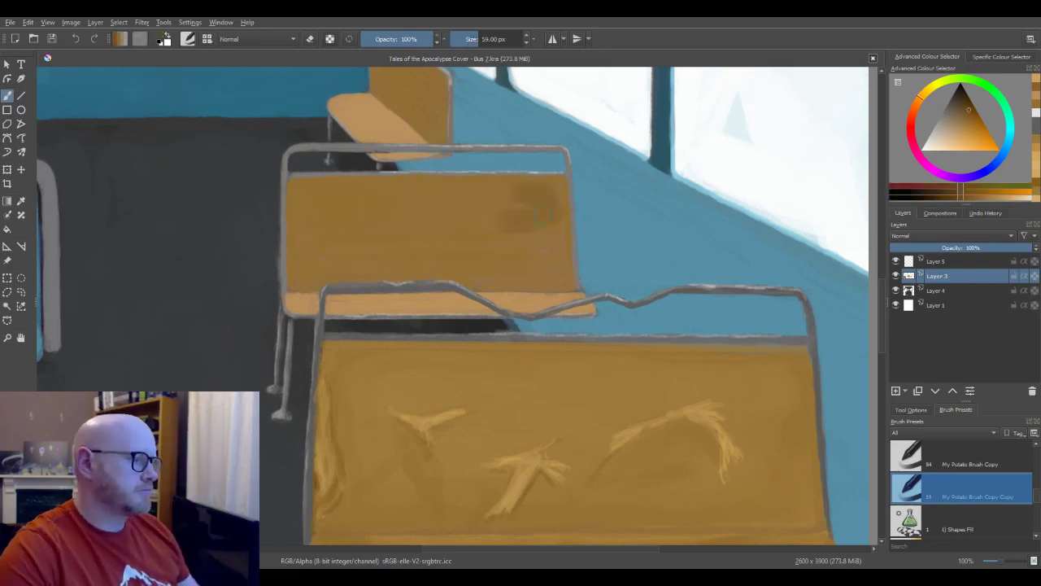
pyautogui.hotkey('ctrl', 'z')
pyautogui.press(']')
pyautogui.press(']')
pyautogui.press(']')
pyautogui.press(']')
pyautogui.press(']')
pyautogui.moveTo(552, 251)
pyautogui.mouseDown()
pyautogui.moveTo(555, 209)
pyautogui.moveTo(562, 244)
pyautogui.mouseUp()
# Paint a light tan crease along the lower right of the second right bench's backrest, using a smaller brush
pyautogui.keyDown('ctrl'); pyautogui.click(520, 476); pyautogui.keyUp('ctrl')
pyautogui.press('[')
pyautogui.press('[')
pyautogui.press('[')
pyautogui.press('[')
pyautogui.press('[')
pyautogui.press('[')
pyautogui.press('[')
pyautogui.press('[')
pyautogui.press('[')
pyautogui.press('[')
pyautogui.moveTo(563, 249)
pyautogui.mouseDown()
pyautogui.moveTo(480, 281)
pyautogui.moveTo(511, 270)
pyautogui.mouseUp()
pyautogui.moveTo(511, 269)
pyautogui.mouseDown()
pyautogui.moveTo(459, 260)
pyautogui.moveTo(457, 250)
pyautogui.mouseUp()
# Build up the crease's pointed left end into a broad light dent with a 13 px brush
pyautogui.moveTo(444, 251)
pyautogui.mouseDown()
pyautogui.moveTo(480, 223)
pyautogui.moveTo(505, 265)
pyautogui.mouseUp()
pyautogui.press(']')
pyautogui.moveTo(474, 228); pyautogui.dragTo(498, 263)
pyautogui.press(']')
pyautogui.moveTo(442, 254); pyautogui.dragTo(497, 267)
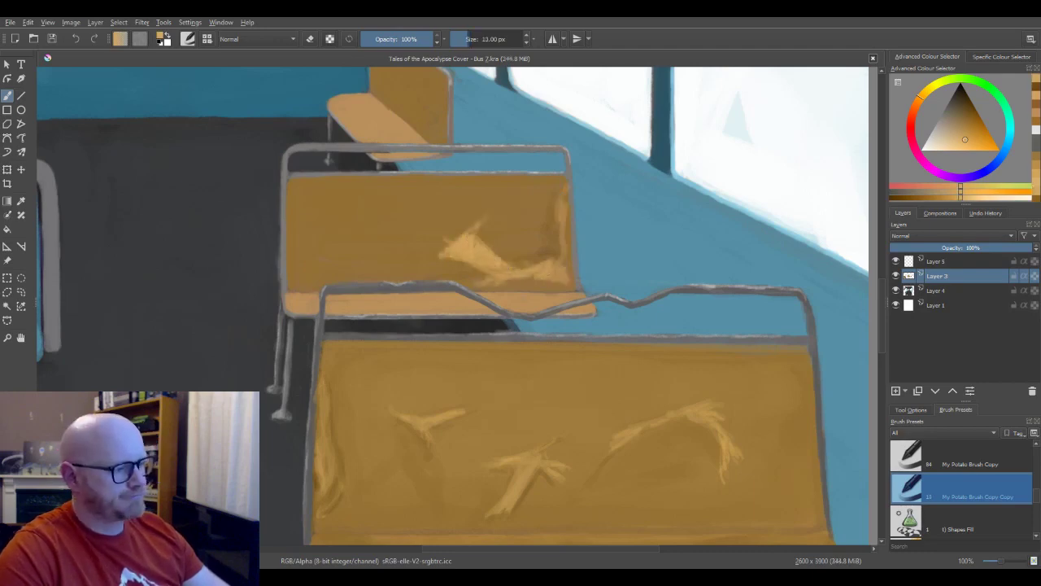
# Sharpen the light dent's edges with the sampled backrest brown, reducing the brush to 4 px
pyautogui.keyDown('ctrl'); pyautogui.click(517, 232); pyautogui.keyUp('ctrl')
pyautogui.moveTo(456, 236); pyautogui.dragTo(440, 247)
pyautogui.press('[')
pyautogui.press('[')
pyautogui.press('[')
pyautogui.press('[')
pyautogui.press('[')
pyautogui.press('[')
pyautogui.press('[')
pyautogui.press('[')
pyautogui.press('[')
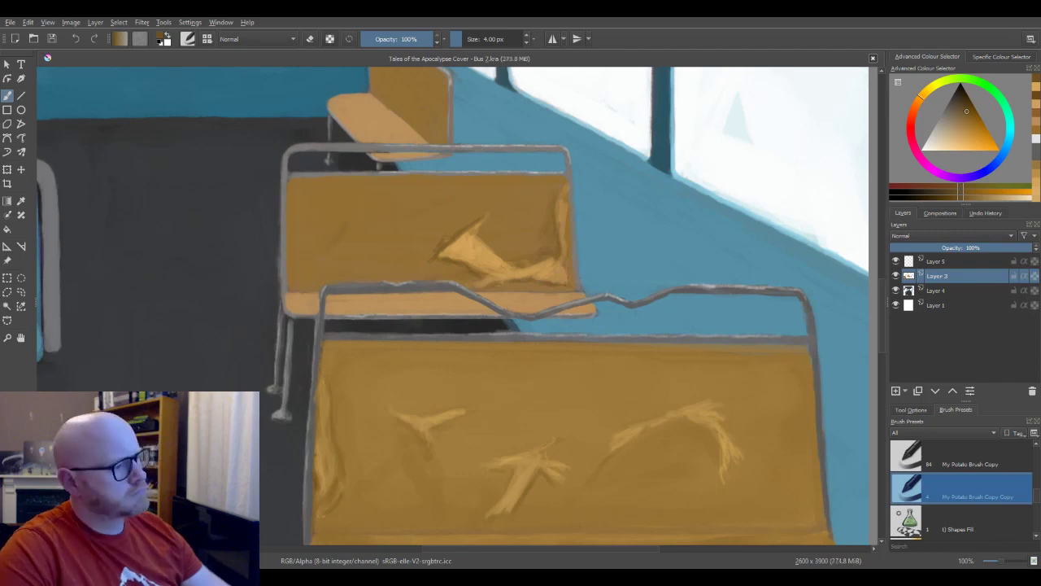
# Draw thin scratches across the left and middle of the second right bench's backrest with the 4 px brush
pyautogui.moveTo(478, 192); pyautogui.dragTo(350, 218)
pyautogui.keyDown('ctrl'); pyautogui.click(469, 247); pyautogui.keyUp('ctrl')
pyautogui.scroll(2, 395, 196)
pyautogui.moveTo(487, 215); pyautogui.dragTo(424, 241)
pyautogui.moveTo(389, 236); pyautogui.dragTo(397, 270)
pyautogui.moveTo(515, 270); pyautogui.dragTo(483, 298)
pyautogui.moveTo(562, 241); pyautogui.dragTo(468, 312)
# Refine the dent's left edge and add light scratches and a small tan chip on the upper backrest, up to 7 px
pyautogui.keyDown('ctrl'); pyautogui.click(491, 281); pyautogui.keyUp('ctrl')
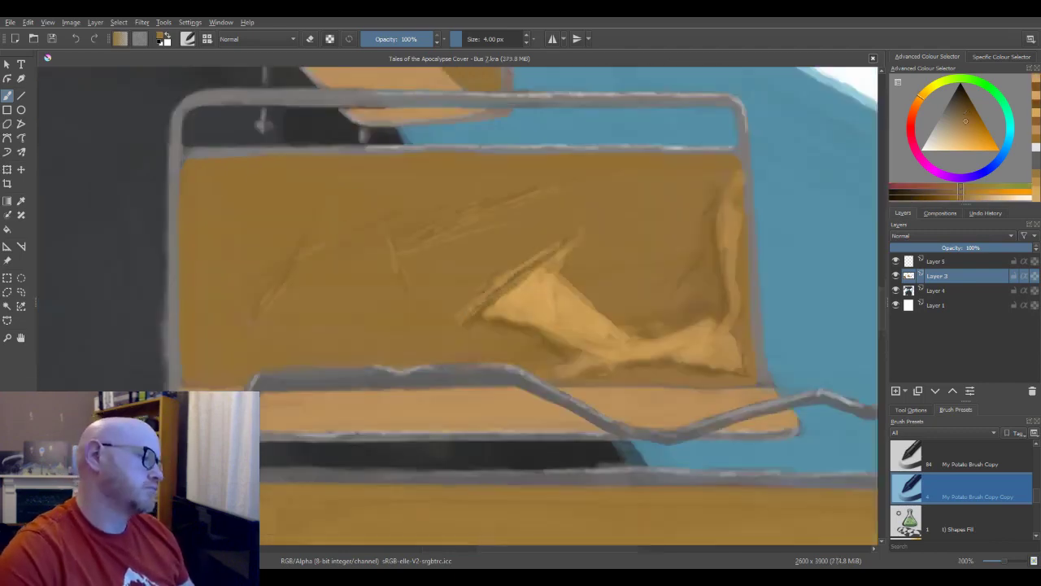
pyautogui.moveTo(519, 262); pyautogui.dragTo(496, 279)
pyautogui.keyDown('ctrl'); pyautogui.click(481, 232); pyautogui.keyUp('ctrl')
pyautogui.moveTo(418, 213); pyautogui.dragTo(517, 233)
pyautogui.scroll(-1, 488, 236)
pyautogui.moveTo(489, 325)
pyautogui.mouseDown()
pyautogui.moveTo(538, 204)
pyautogui.moveTo(494, 292)
pyautogui.mouseUp()
pyautogui.moveTo(475, 198); pyautogui.dragTo(496, 204)
pyautogui.press(']')
pyautogui.press(']')
pyautogui.press(']')
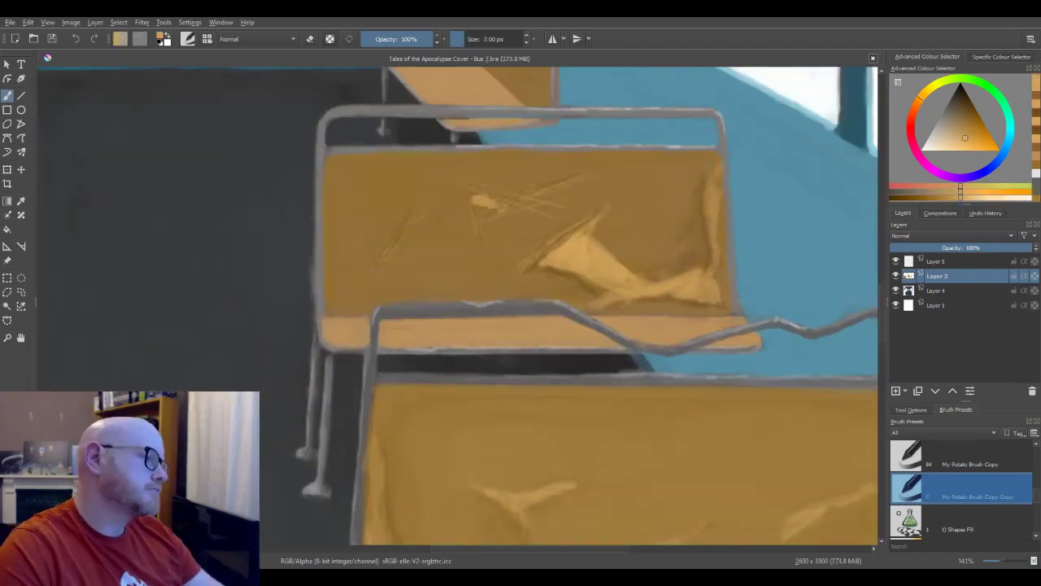
# Extend the fine scratches across the backrest with sampled browns, reducing the brush to 3 px
pyautogui.keyDown('ctrl'); pyautogui.click(494, 213); pyautogui.keyUp('ctrl')
pyautogui.press('[')
pyautogui.keyDown('ctrl'); pyautogui.click(504, 213); pyautogui.keyUp('ctrl')
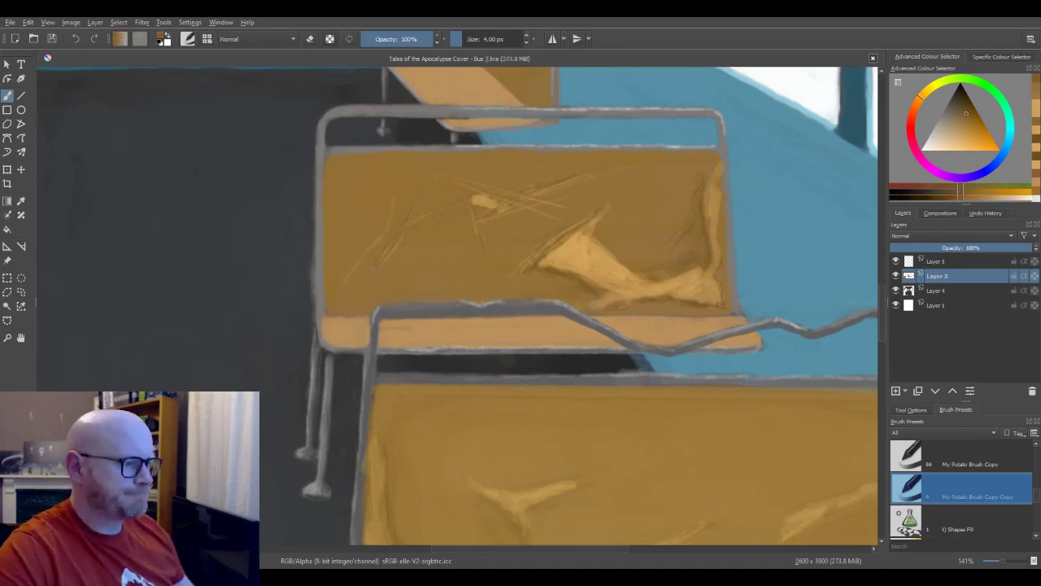
pyautogui.press('[')
pyautogui.press('k')
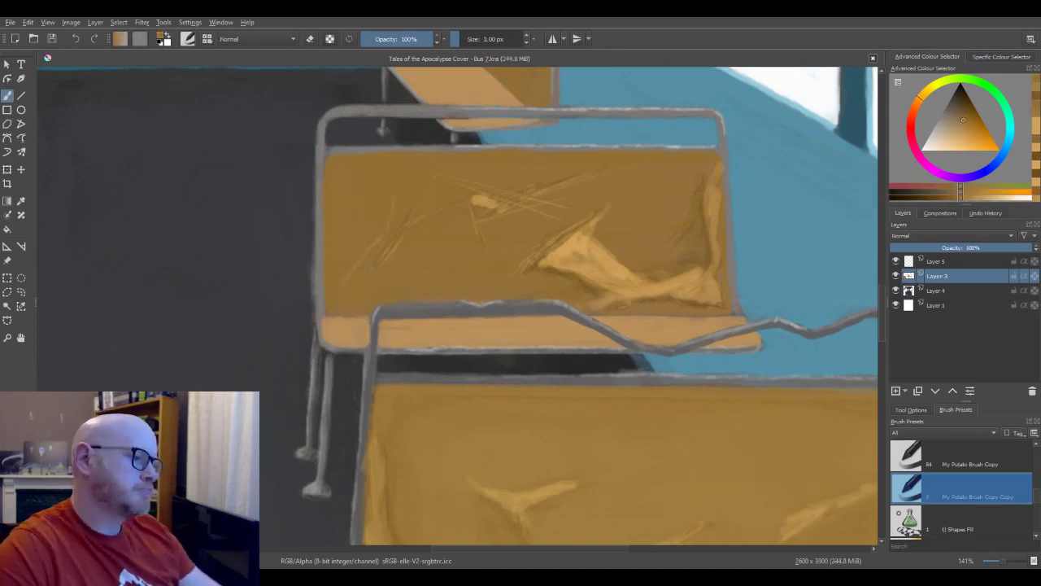
# Lighten the brush colour, enlarge the brush and brighten the dent's ridges and the crease along the backrest's right edge
pyautogui.press(']')
pyautogui.press('l')
pyautogui.press(']')
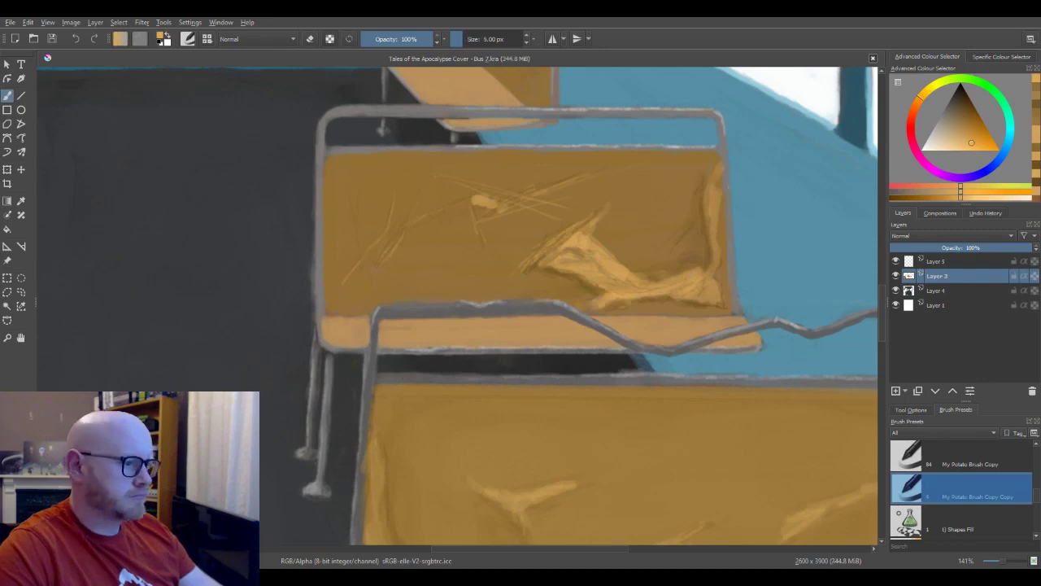
pyautogui.press(']')
pyautogui.press(']')
pyautogui.press(']')
pyautogui.press(']')
pyautogui.moveTo(719, 168)
pyautogui.mouseDown()
pyautogui.moveTo(717, 254)
pyautogui.moveTo(696, 293)
pyautogui.mouseUp()
# Paint a fold through the middle of the light dent with a colour sampled from the backrest
pyautogui.hotkey('ctrl', '+')
pyautogui.keyDown('ctrl'); pyautogui.click(663, 221); pyautogui.keyUp('ctrl')
pyautogui.moveTo(657, 222)
pyautogui.mouseDown()
pyautogui.moveTo(635, 241)
pyautogui.moveTo(684, 257)
pyautogui.mouseUp()
# Define the small folds inside the dent with sampled seat colours and a 3 px brush
pyautogui.press('[')
pyautogui.press('[')
pyautogui.press('[')
pyautogui.press('[')
pyautogui.press('[')
pyautogui.press('[')
pyautogui.keyDown('ctrl'); pyautogui.click(648, 244); pyautogui.keyUp('ctrl')
pyautogui.moveTo(665, 233)
pyautogui.mouseDown()
pyautogui.moveTo(668, 251)
pyautogui.moveTo(646, 246)
pyautogui.moveTo(634, 268)
pyautogui.mouseUp()
pyautogui.keyDown('ctrl'); pyautogui.click(643, 262); pyautogui.keyUp('ctrl')
pyautogui.moveTo(616, 245); pyautogui.dragTo(630, 262)
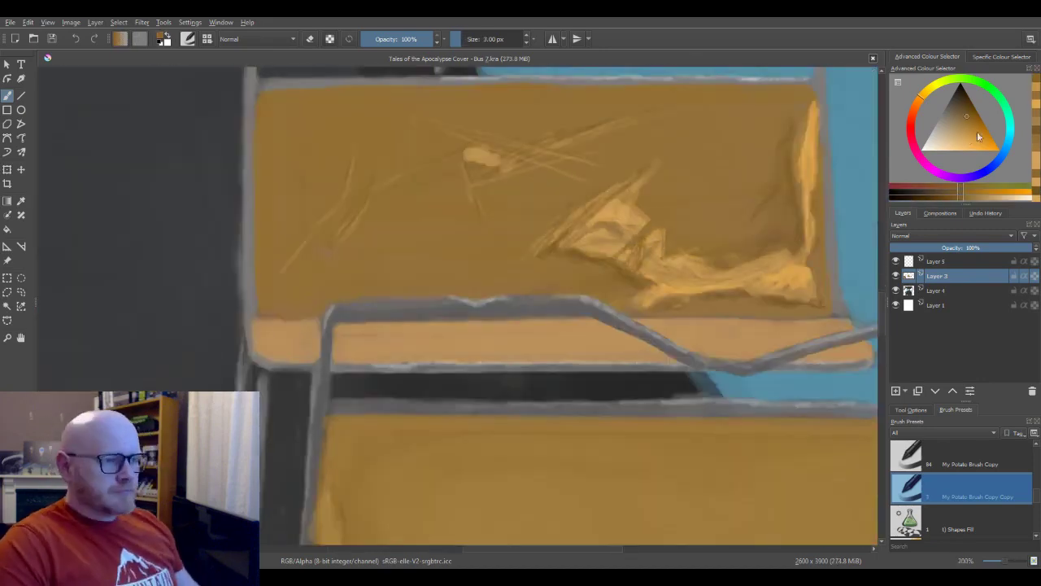
# Pick a paler orange-brown brush colour and save the Tales of the Apocalypse Cover - Bus 7.kra painting
pyautogui.click(968, 136)
pyautogui.hotkey('ctrl', '-')
pyautogui.hotkey('ctrl', '-')
pyautogui.hotkey('ctrl', '-')
pyautogui.hotkey('ctrl', '-')
pyautogui.hotkey('ctrl', '-')
pyautogui.hotkey('ctrl', 's')
pyautogui.hotkey('ctrl', '-')
pyautogui.hotkey('ctrl', '-')
pyautogui.hotkey('ctrl', '+')
pyautogui.hotkey('ctrl', '+')
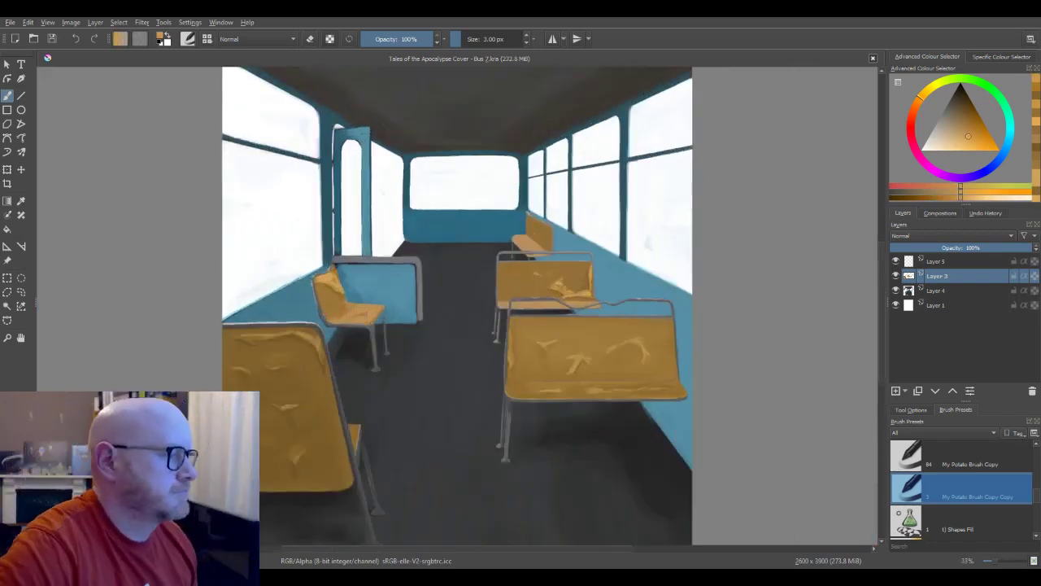
pyautogui.scroll(1, 357, 318)
# On Layer 4, scuff the blue partition panel behind the small seat with broad grey strokes from an enlarged brush
pyautogui.click(937, 291)
pyautogui.keyDown('ctrl'); pyautogui.click(390, 281); pyautogui.keyUp('ctrl')
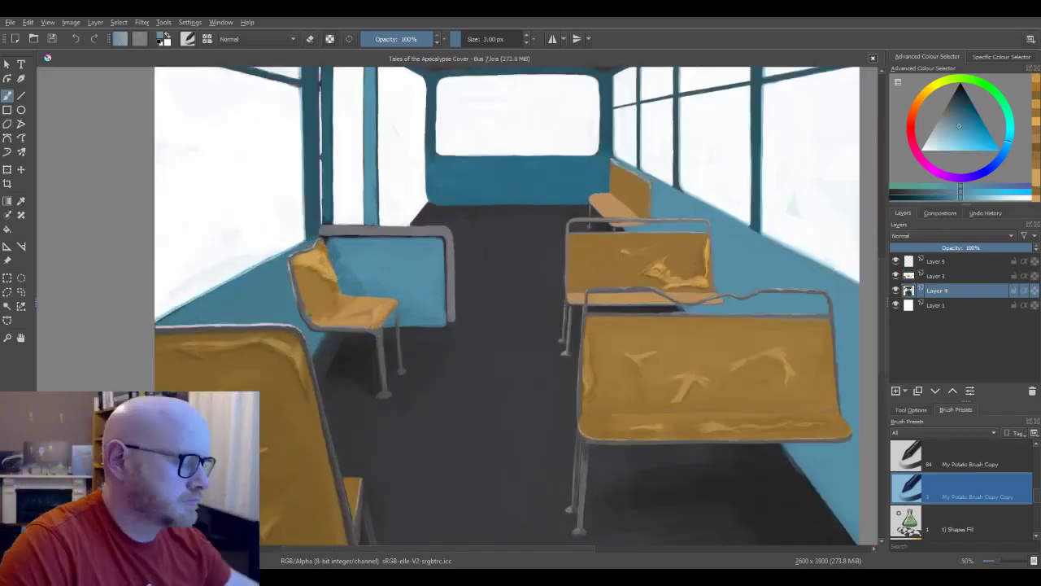
pyautogui.click(941, 135)
pyautogui.click(935, 126)
pyautogui.press(']')
pyautogui.press(']')
pyautogui.press(']')
pyautogui.press(']')
pyautogui.press(']')
pyautogui.press(']')
pyautogui.press(']')
pyautogui.press(']')
pyautogui.press(']')
pyautogui.press(']')
pyautogui.press(']')
pyautogui.press(']')
pyautogui.press(']')
pyautogui.press(']')
pyautogui.press(']')
pyautogui.press(']')
pyautogui.press(']')
pyautogui.press(']')
pyautogui.press(']')
pyautogui.press(']')
pyautogui.moveTo(355, 267)
pyautogui.mouseDown()
pyautogui.moveTo(371, 288)
pyautogui.moveTo(403, 265)
pyautogui.moveTo(409, 314)
pyautogui.moveTo(397, 295)
pyautogui.moveTo(371, 291)
pyautogui.moveTo(388, 290)
pyautogui.mouseUp()
# Paint darker grey scuffs over the partition panel with a smaller brush
pyautogui.click(941, 115)
pyautogui.click(946, 105)
pyautogui.press('[')
pyautogui.press('[')
pyautogui.press('[')
pyautogui.press('[')
pyautogui.press('[')
pyautogui.press('[')
pyautogui.press('[')
pyautogui.press('[')
pyautogui.press('[')
pyautogui.press('[')
pyautogui.press('[')
pyautogui.press('[')
pyautogui.press('[')
pyautogui.press(']')
pyautogui.press(']')
pyautogui.press(']')
pyautogui.press(']')
pyautogui.press(']')
pyautogui.click(951, 98)
pyautogui.moveTo(393, 327)
pyautogui.mouseDown()
pyautogui.moveTo(398, 308)
pyautogui.moveTo(339, 275)
pyautogui.mouseUp()
pyautogui.moveTo(359, 269); pyautogui.dragTo(345, 259)
# Add narrower dark and mid-grey scratches across the partition panel with a 16 px brush
pyautogui.press('[')
pyautogui.press('[')
pyautogui.moveTo(412, 299)
pyautogui.mouseDown()
pyautogui.moveTo(419, 280)
pyautogui.moveTo(430, 286)
pyautogui.mouseUp()
pyautogui.click(946, 110)
pyautogui.moveTo(349, 255); pyautogui.dragTo(384, 269)
pyautogui.moveTo(488, 325); pyautogui.dragTo(486, 317)
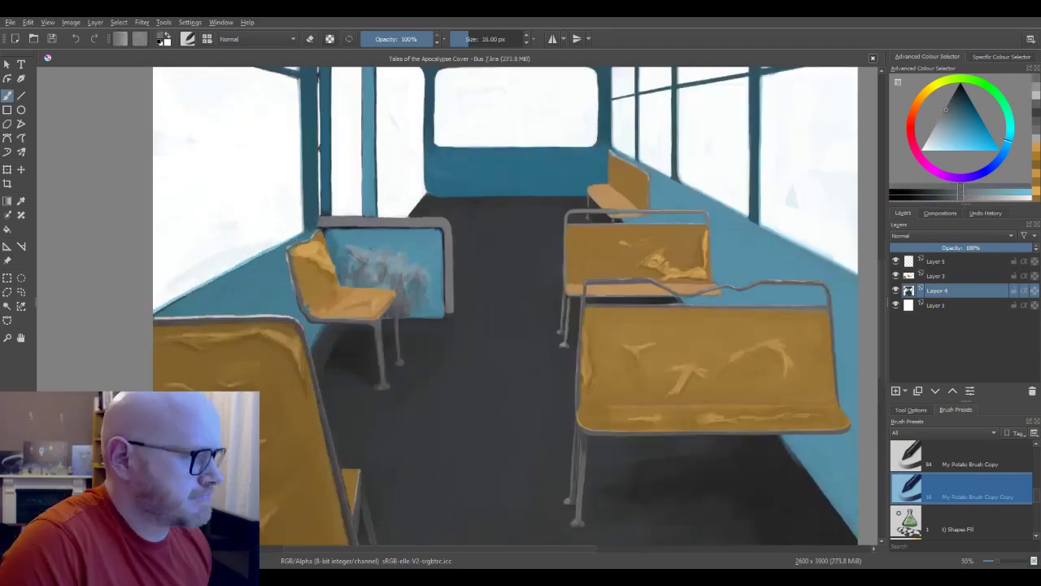
# Refine the partition panel's scuffs with a lightened and a sampled grey, using a 14 px brush
pyautogui.press('[')
pyautogui.press('l')
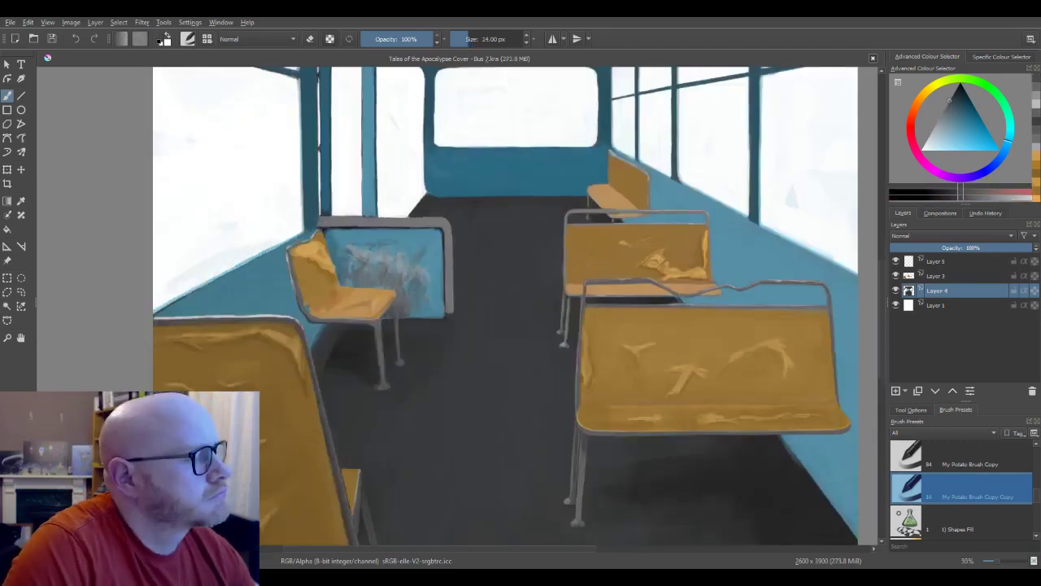
pyautogui.keyDown('ctrl'); pyautogui.click(377, 254); pyautogui.keyUp('ctrl')
pyautogui.moveTo(411, 274); pyautogui.dragTo(401, 291)
pyautogui.moveTo(377, 253); pyautogui.dragTo(349, 242)
pyautogui.moveTo(391, 325); pyautogui.dragTo(389, 294)
# Brush sampled dark grey grime onto the left wall below the windows and the partition panel at 55 px
pyautogui.keyDown('ctrl'); pyautogui.click(391, 244); pyautogui.keyUp('ctrl')
pyautogui.press(']')
pyautogui.press(']')
pyautogui.press(']')
pyautogui.press(']')
pyautogui.press(']')
pyautogui.press(']')
pyautogui.press(']')
pyautogui.press(']')
pyautogui.press(']')
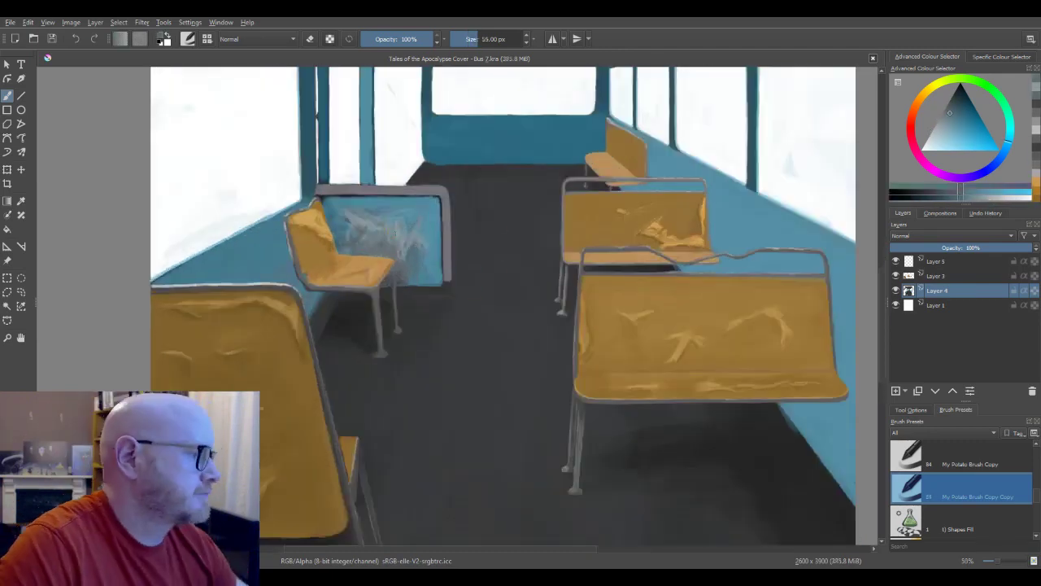
pyautogui.keyDown('ctrl'); pyautogui.click(358, 325); pyautogui.keyUp('ctrl')
pyautogui.moveTo(262, 245); pyautogui.dragTo(238, 271)
pyautogui.moveTo(225, 272); pyautogui.dragTo(196, 280)
pyautogui.moveTo(351, 246); pyautogui.dragTo(405, 260)
pyautogui.moveTo(417, 244); pyautogui.dragTo(396, 281)
pyautogui.moveTo(358, 231); pyautogui.dragTo(372, 251)
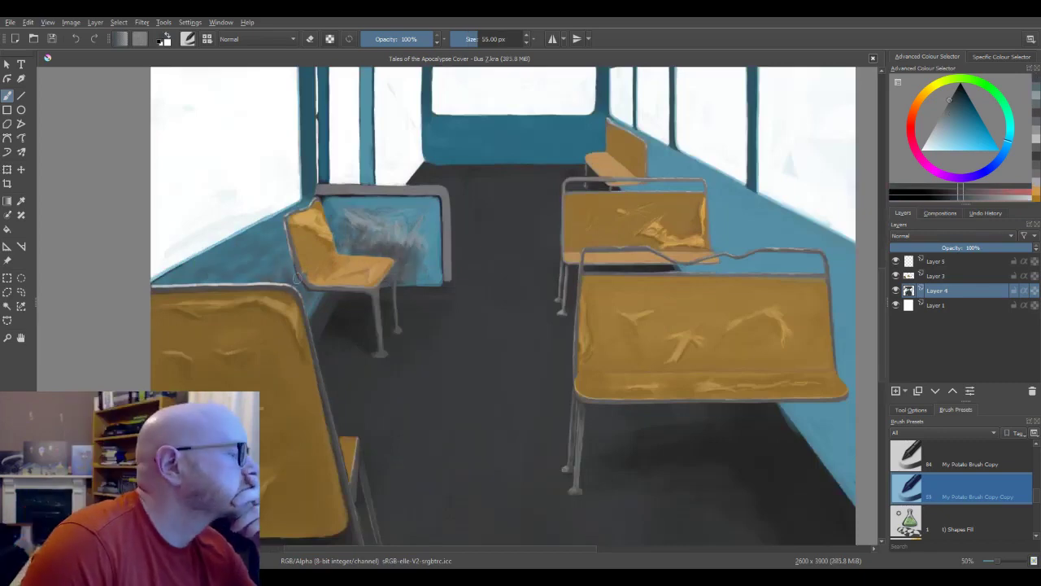
# Lighten the brush colour, reduce the brush and paint paler grey scuffs into the left wall's grime
pyautogui.press('l')
pyautogui.press('l')
pyautogui.press('[')
pyautogui.press('[')
pyautogui.press('[')
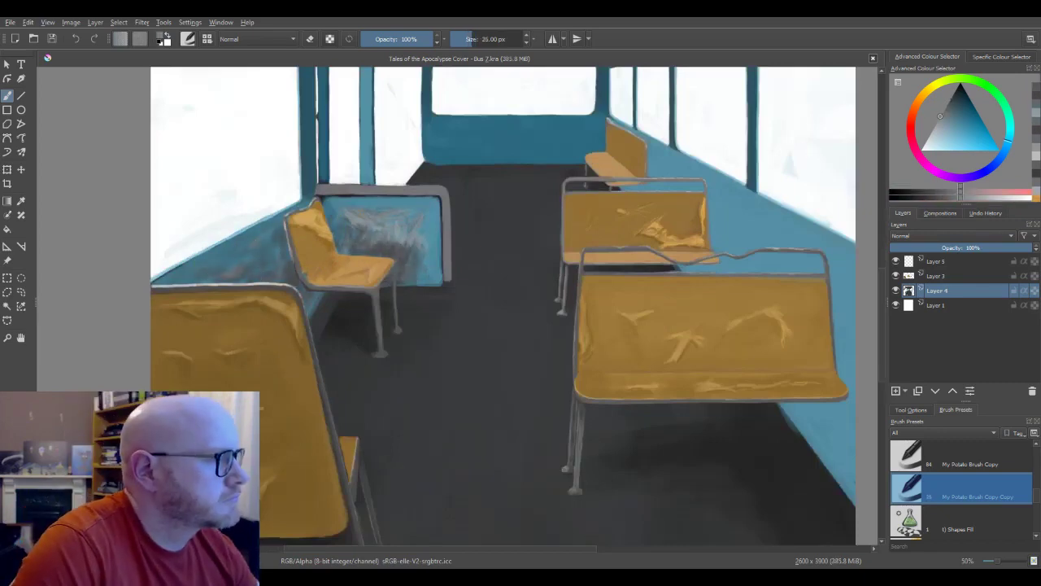
pyautogui.press('l')
pyautogui.moveTo(249, 276)
pyautogui.mouseDown()
pyautogui.moveTo(275, 261)
pyautogui.moveTo(221, 262)
pyautogui.mouseUp()
# Work finer scratches into the left wall's scuffs with sampled greys and a 13 px brush
pyautogui.hotkey('ctrl', '-')
pyautogui.press('[')
pyautogui.press('[')
pyautogui.press('[')
pyautogui.press('[')
pyautogui.press('[')
pyautogui.press('[')
pyautogui.press('[')
pyautogui.press('[')
pyautogui.keyDown('ctrl'); pyautogui.click(392, 468); pyautogui.keyUp('ctrl')
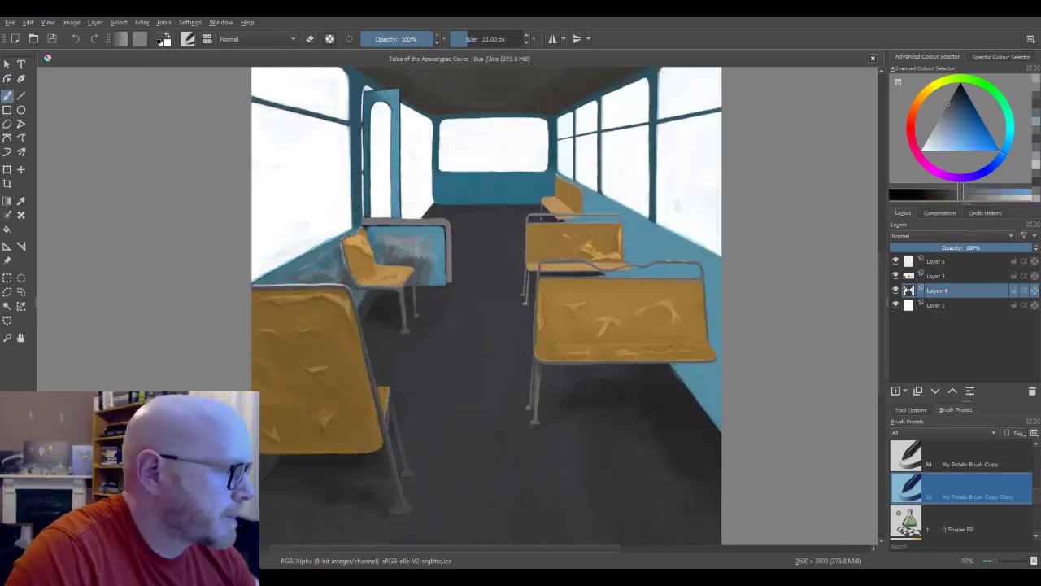
# Break up the left wall's scuffs with a sampled dark blue and a 24 px brush
pyautogui.keyDown('ctrl'); pyautogui.click(364, 296); pyautogui.keyUp('ctrl')
pyautogui.press(']')
pyautogui.press(']')
pyautogui.press(']')
pyautogui.press(']')
pyautogui.press(']')
pyautogui.press(']')
pyautogui.press(']')
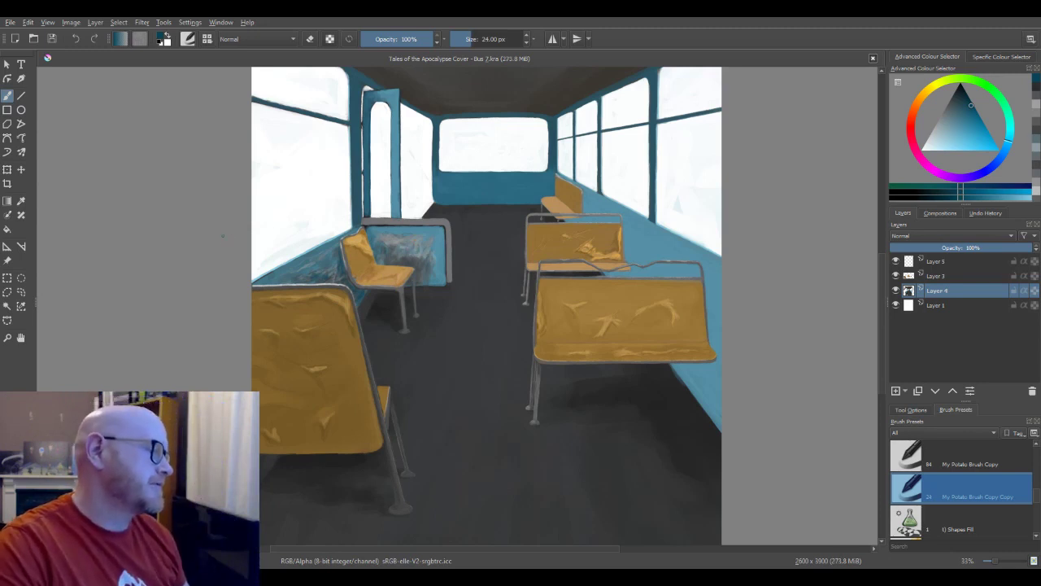
pyautogui.moveTo(223, 245)
pyautogui.mouseDown()
pyautogui.moveTo(279, 221)
pyautogui.moveTo(217, 193)
pyautogui.moveTo(209, 229)
pyautogui.mouseUp()
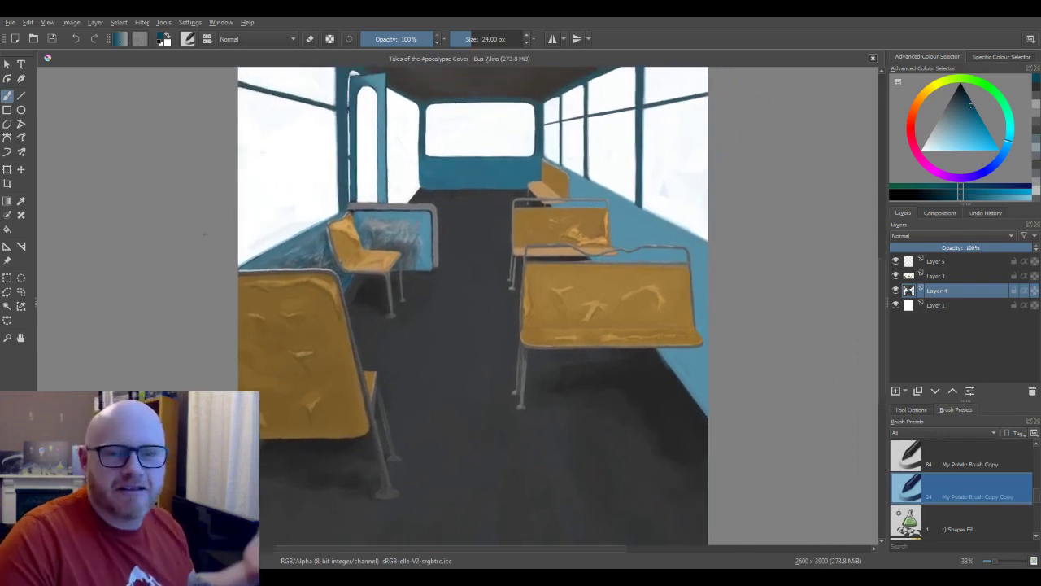
pyautogui.scroll(-1, 201, 225)
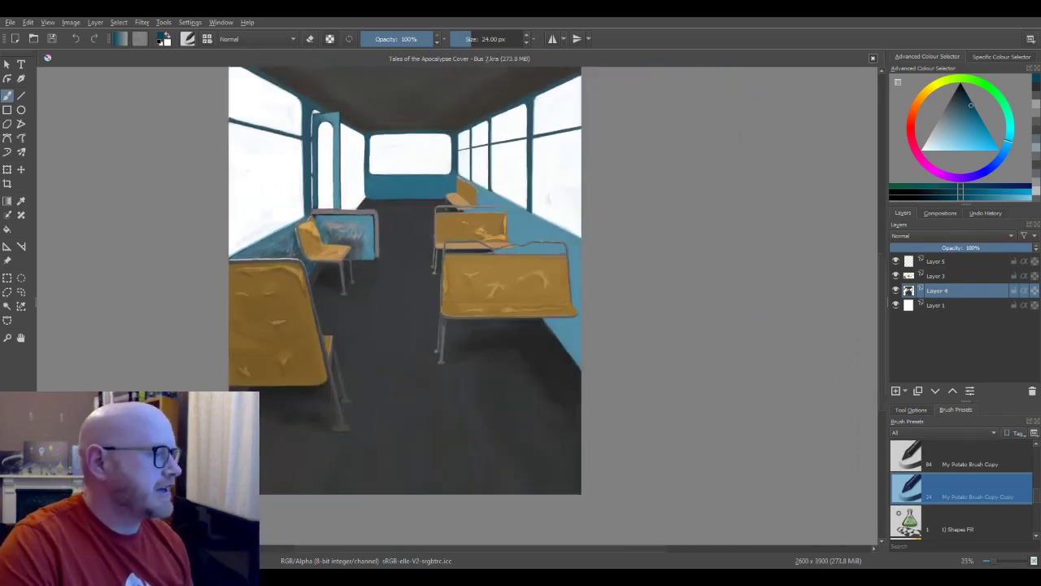
pyautogui.moveTo(175, 281)
pyautogui.mouseDown()
pyautogui.moveTo(160, 339)
pyautogui.moveTo(157, 328)
pyautogui.mouseUp()
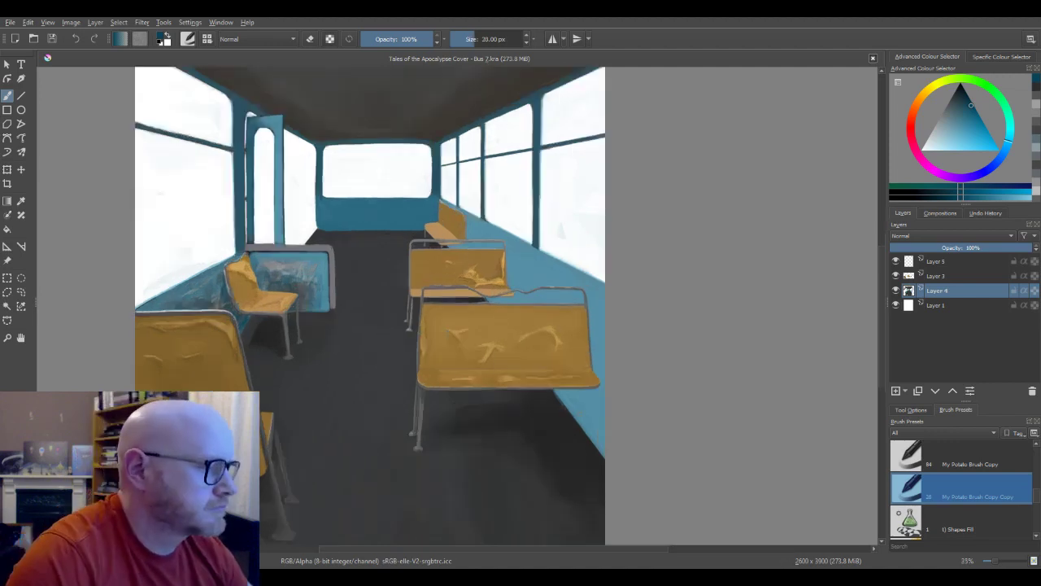
# Dab dark blue and sampled wall blues onto the right wall below and beside the front bench
pyautogui.moveTo(571, 398); pyautogui.dragTo(596, 436)
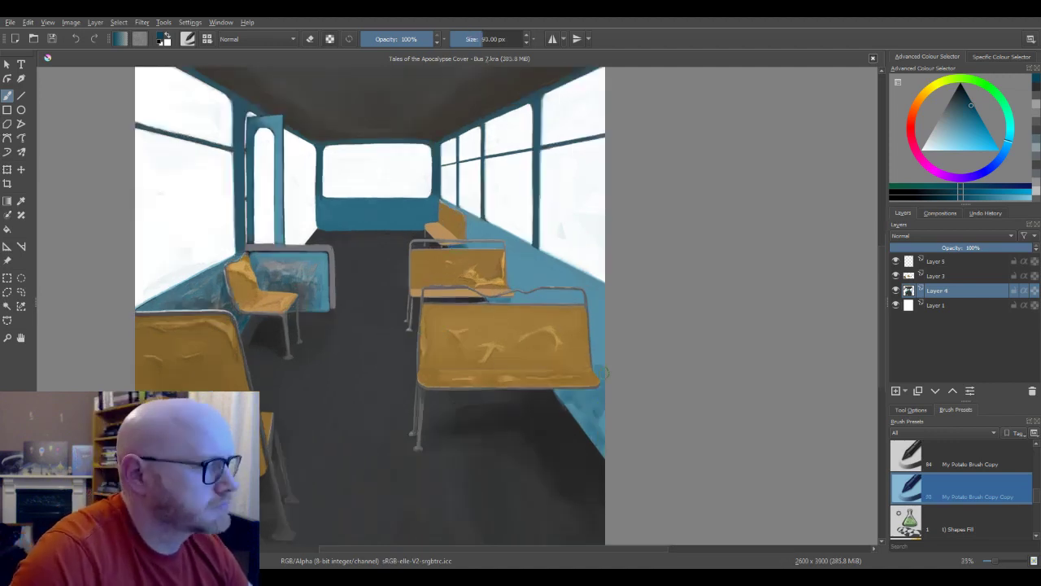
pyautogui.keyDown('ctrl'); pyautogui.click(603, 373); pyautogui.keyUp('ctrl')
pyautogui.moveTo(598, 398); pyautogui.dragTo(603, 417)
pyautogui.press('[')
pyautogui.press('[')
pyautogui.press('[')
pyautogui.keyDown('ctrl'); pyautogui.click(597, 358); pyautogui.keyUp('ctrl')
pyautogui.press('[')
pyautogui.press('[')
pyautogui.keyDown('ctrl'); pyautogui.click(598, 333); pyautogui.keyUp('ctrl')
pyautogui.moveTo(597, 311)
pyautogui.mouseDown()
pyautogui.moveTo(597, 327)
pyautogui.moveTo(558, 298)
pyautogui.mouseUp()
# Extend the worn marks along the right wall behind the bench rails with sampled blue and a grey
pyautogui.press(']')
pyautogui.press(']')
pyautogui.press(']')
pyautogui.keyDown('ctrl'); pyautogui.click(597, 333); pyautogui.keyUp('ctrl')
pyautogui.moveTo(555, 297); pyautogui.dragTo(509, 262)
pyautogui.click(938, 119)
pyautogui.press('[')
pyautogui.moveTo(576, 302); pyautogui.dragTo(549, 278)
# Scuff the right wall beside the rearmost seat with light grey and sample the wall's blue
pyautogui.click(930, 134)
pyautogui.press(']')
pyautogui.moveTo(468, 225); pyautogui.dragTo(479, 237)
pyautogui.press('[')
pyautogui.press('[')
pyautogui.keyDown('ctrl'); pyautogui.click(472, 222); pyautogui.keyUp('ctrl')
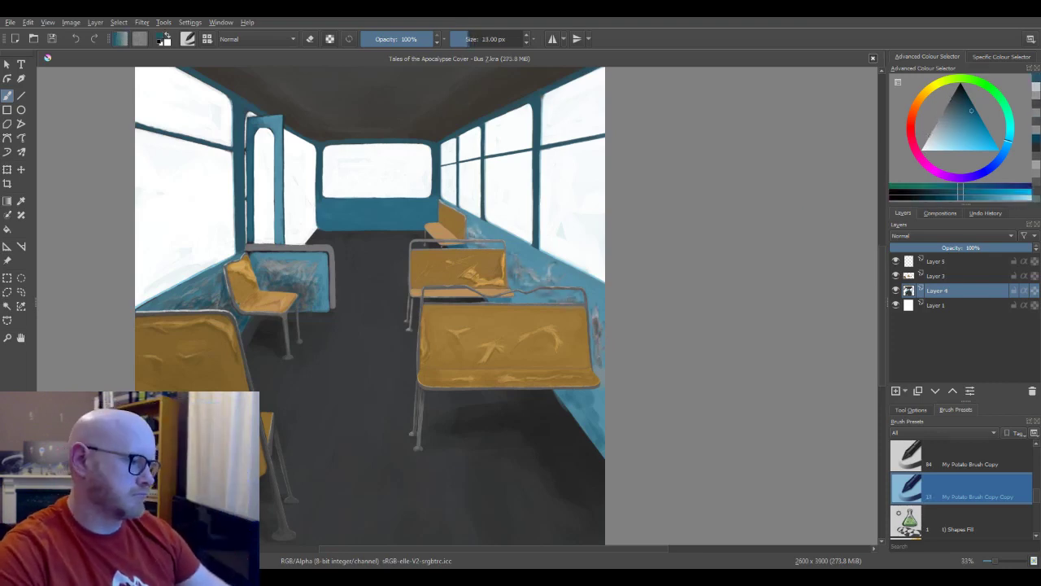
# Add dark grey scratches to the right wall's scuffs beside all three benches with a 9 px brush
pyautogui.press('[')
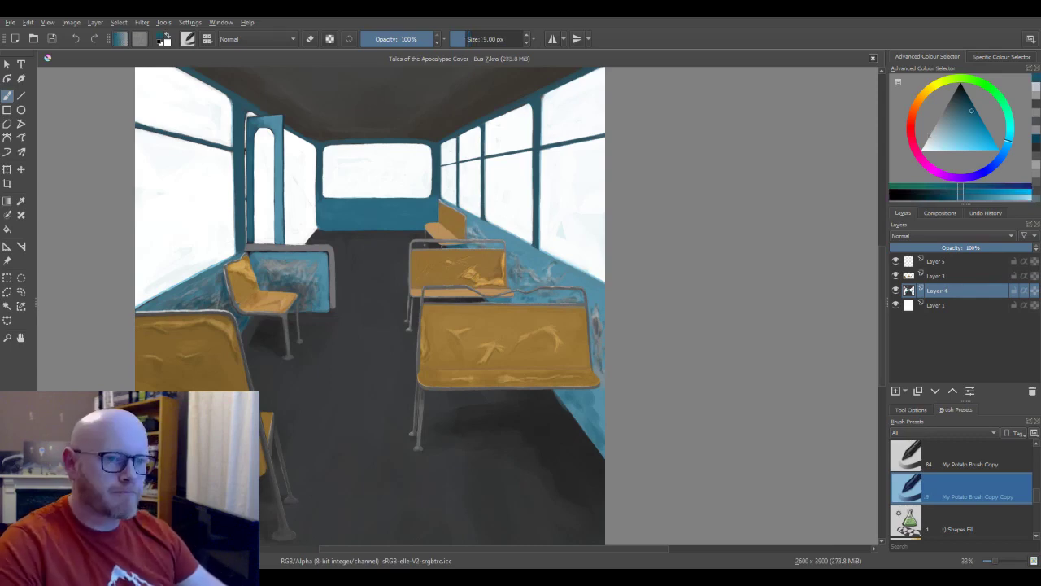
pyautogui.click(949, 108)
pyautogui.moveTo(524, 278); pyautogui.dragTo(536, 288)
pyautogui.moveTo(597, 325); pyautogui.dragTo(602, 356)
pyautogui.moveTo(468, 229); pyautogui.dragTo(476, 237)
# Scuff the blue panel below the rear window with short strokes in a sampled colour
pyautogui.press(']')
pyautogui.press(']')
pyautogui.click(956, 93)
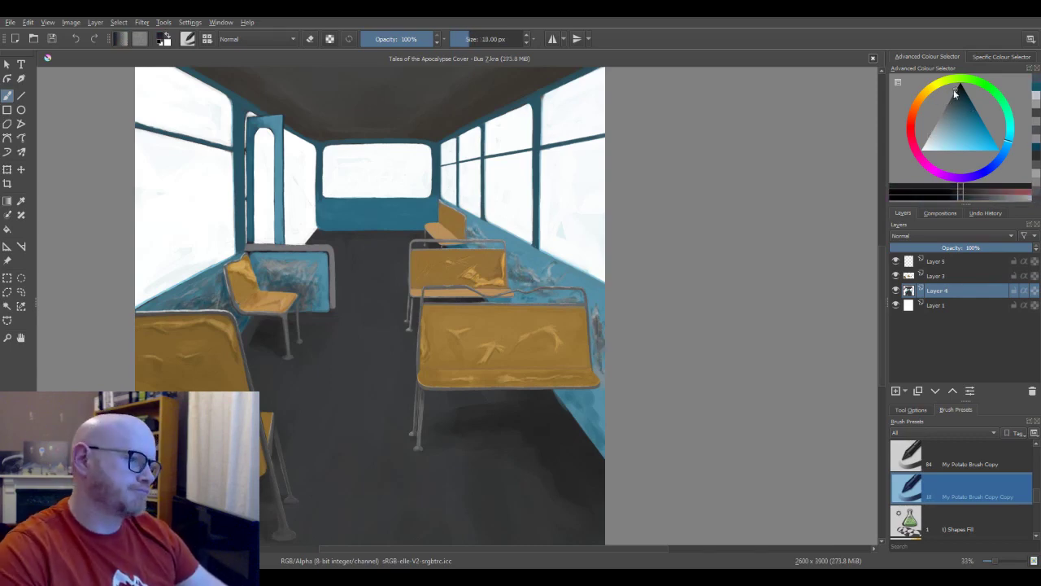
pyautogui.press('[')
pyautogui.press('[')
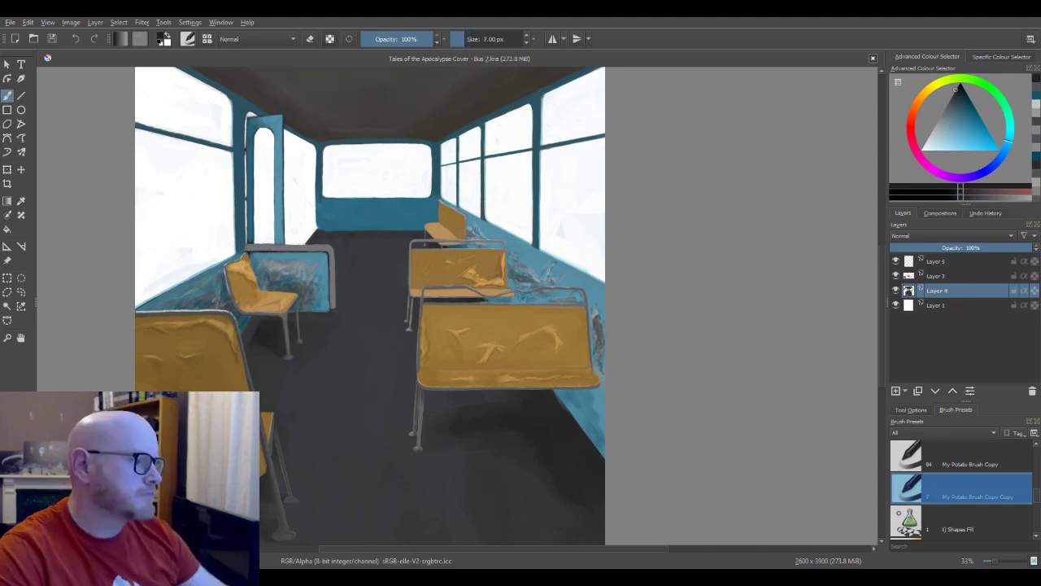
pyautogui.click(951, 99)
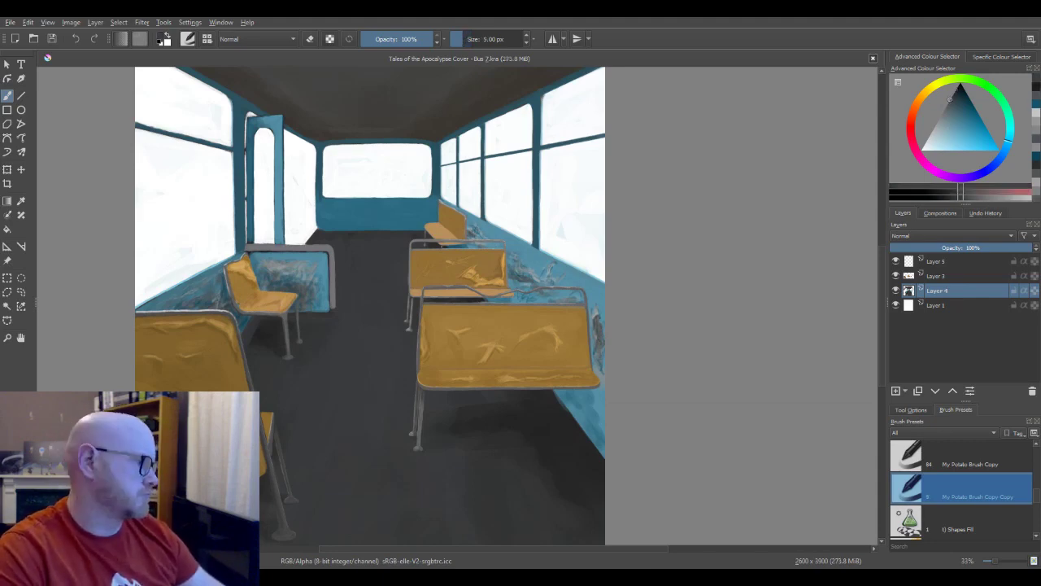
pyautogui.press(']')
pyautogui.press(']')
pyautogui.press(']')
pyautogui.press(']')
pyautogui.keyDown('ctrl'); pyautogui.click(374, 213); pyautogui.keyUp('ctrl')
pyautogui.moveTo(329, 213); pyautogui.dragTo(337, 228)
pyautogui.moveTo(356, 220)
pyautogui.mouseDown()
pyautogui.moveTo(387, 221)
pyautogui.moveTo(371, 217)
pyautogui.mouseUp()
pyautogui.moveTo(407, 221); pyautogui.dragTo(428, 215)
# Layer grey, light grey and near-black scratches across the blue panel below the rear window with a finer brush
pyautogui.click(940, 115)
pyautogui.moveTo(362, 220); pyautogui.dragTo(415, 210)
pyautogui.click(932, 130)
pyautogui.press('[')
pyautogui.press('[')
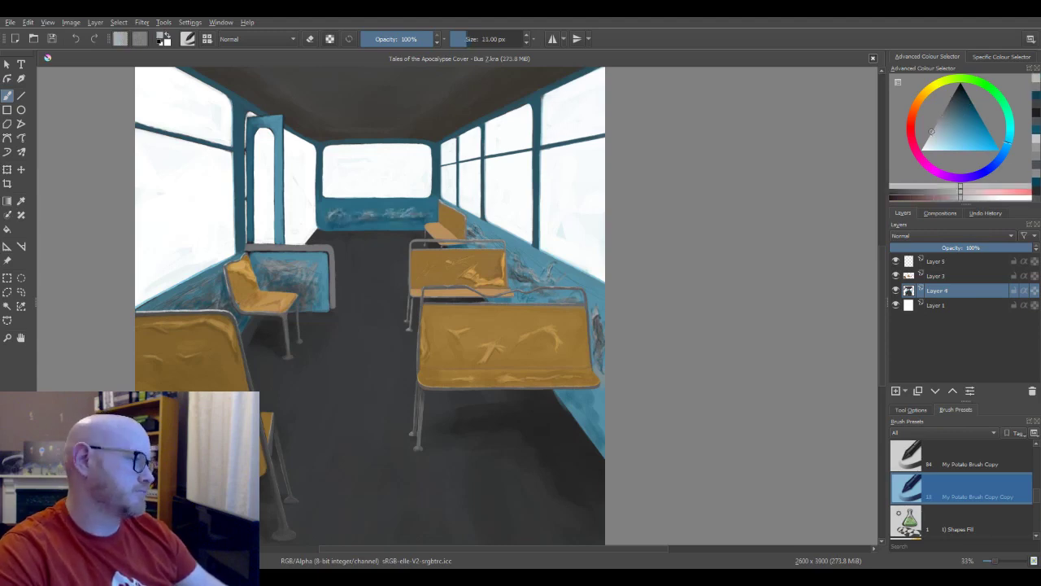
pyautogui.moveTo(329, 222); pyautogui.dragTo(345, 211)
pyautogui.click(955, 91)
pyautogui.moveTo(349, 219)
pyautogui.mouseDown()
pyautogui.moveTo(416, 217)
pyautogui.moveTo(364, 287)
pyautogui.mouseUp()
pyautogui.press('[')
pyautogui.press('[')
pyautogui.press(']')
pyautogui.press(']')
pyautogui.press(']')
# Darken the ceiling with broad strokes of its own sampled dark brown, enlarging the brush to cover the whole area
pyautogui.keyDown('ctrl'); pyautogui.click(383, 221); pyautogui.keyUp('ctrl')
pyautogui.press(']')
pyautogui.press(']')
pyautogui.press(']')
pyautogui.keyDown('ctrl'); pyautogui.click(406, 203); pyautogui.keyUp('ctrl')
pyautogui.press(']')
pyautogui.press(']')
pyautogui.keyDown('ctrl'); pyautogui.click(358, 138); pyautogui.keyUp('ctrl')
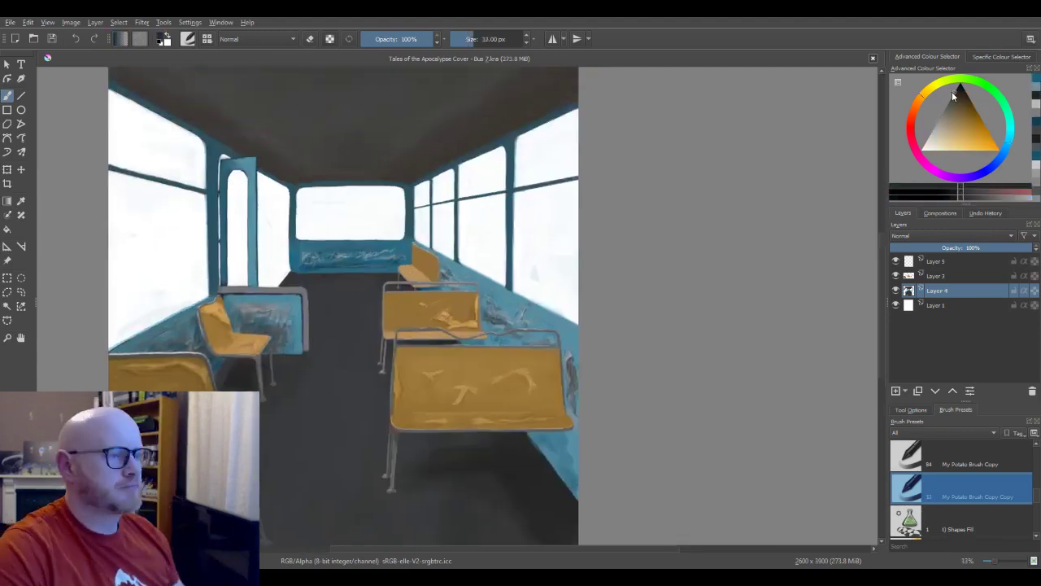
pyautogui.moveTo(358, 139); pyautogui.dragTo(388, 278)
pyautogui.press(']')
pyautogui.press(']')
pyautogui.press(']')
pyautogui.press(']')
pyautogui.press(']')
pyautogui.press(']')
pyautogui.moveTo(326, 114); pyautogui.dragTo(370, 192)
pyautogui.press(']')
pyautogui.press(']')
pyautogui.press(']')
pyautogui.press(']')
pyautogui.moveTo(366, 130); pyautogui.dragTo(404, 239)
pyautogui.moveTo(521, 131)
pyautogui.mouseDown()
pyautogui.moveTo(250, 110)
pyautogui.moveTo(345, 134)
pyautogui.mouseUp()
pyautogui.moveTo(581, 158)
pyautogui.mouseDown()
pyautogui.moveTo(372, 284)
pyautogui.moveTo(295, 279)
pyautogui.mouseUp()
# Darken the ceiling's remaining edges above the windows with a smaller brush
pyautogui.press('[')
pyautogui.press('[')
pyautogui.press('[')
pyautogui.press('[')
pyautogui.press('[')
pyautogui.press('[')
pyautogui.press('[')
pyautogui.press('[')
pyautogui.press('[')
pyautogui.scroll(-1, 183, 201)
pyautogui.press('[')
pyautogui.press('[')
pyautogui.press('[')
pyautogui.press('[')
pyautogui.moveTo(193, 216)
pyautogui.mouseDown()
pyautogui.moveTo(163, 207)
pyautogui.moveTo(214, 237)
pyautogui.mouseUp()
pyautogui.moveTo(382, 273)
pyautogui.mouseDown()
pyautogui.moveTo(450, 219)
pyautogui.moveTo(482, 227)
pyautogui.mouseUp()
pyautogui.scroll(-1, 350, 300)
pyautogui.moveTo(350, 326); pyautogui.dragTo(389, 216)
# Lighten the floor along the aisle and beneath the front bench with broad grey strokes from a very large brush
pyautogui.keyDown('ctrl'); pyautogui.click(358, 342); pyautogui.keyUp('ctrl')
pyautogui.press(']')
pyautogui.press(']')
pyautogui.press(']')
pyautogui.press(']')
pyautogui.moveTo(325, 407); pyautogui.dragTo(358, 325)
pyautogui.moveTo(369, 259); pyautogui.dragTo(382, 419)
pyautogui.moveTo(397, 350); pyautogui.dragTo(396, 422)
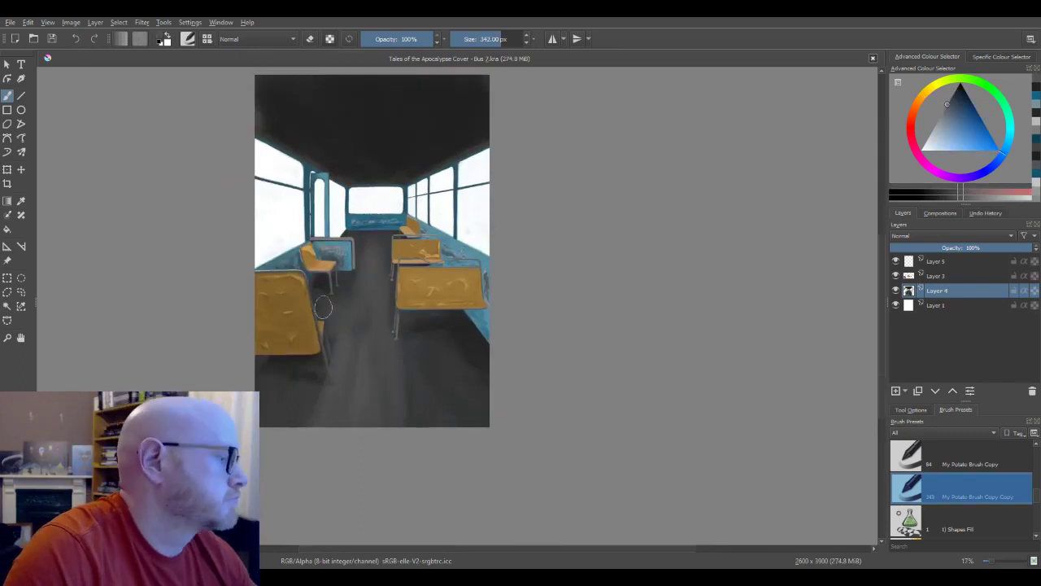
pyautogui.moveTo(420, 316)
pyautogui.mouseDown()
pyautogui.moveTo(423, 360)
pyautogui.moveTo(449, 358)
pyautogui.mouseUp()
# Try to brighten the rear aisle floor with a grey sampled from beneath the front bench
pyautogui.keyDown('ctrl'); pyautogui.click(440, 358); pyautogui.keyUp('ctrl')
pyautogui.press('[')
pyautogui.press('[')
pyautogui.press('[')
pyautogui.press('[')
pyautogui.moveTo(355, 236); pyautogui.dragTo(348, 257)
pyautogui.hotkey('ctrl', 'z')
pyautogui.hotkey('ctrl', 'z')
pyautogui.scroll(3, 363, 252)
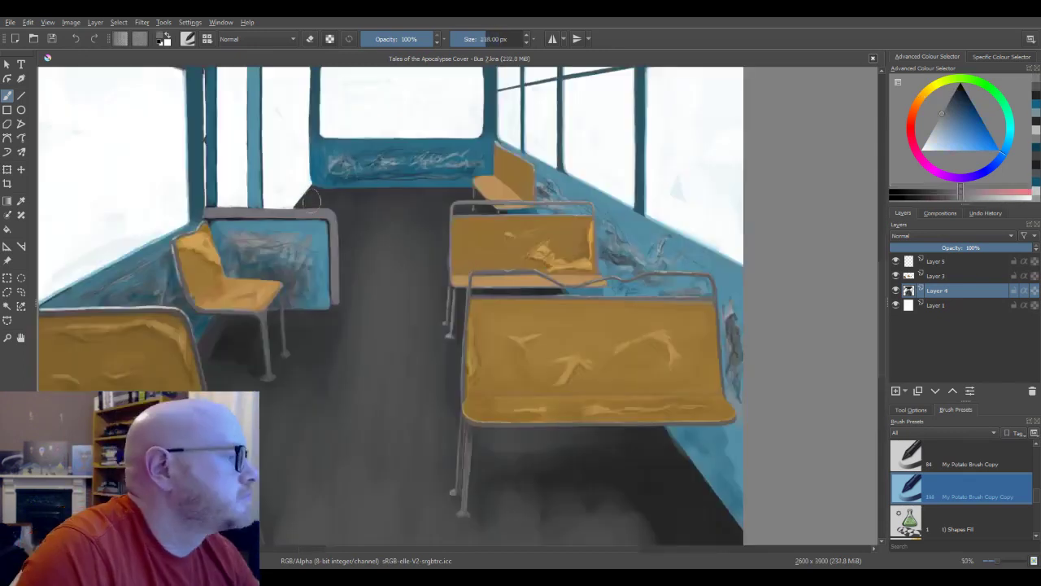
pyautogui.hotkey('ctrl', 'z')
# Paint lighter grey across the floor at the rear of the aisle using a much smaller brush and sampled tones
pyautogui.press('[')
pyautogui.press('[')
pyautogui.press('[')
pyautogui.press('[')
pyautogui.press('[')
pyautogui.press('[')
pyautogui.press('[')
pyautogui.press('[')
pyautogui.press('[')
pyautogui.press('[')
pyautogui.press('[')
pyautogui.press('[')
pyautogui.moveTo(306, 203)
pyautogui.mouseDown()
pyautogui.moveTo(316, 190)
pyautogui.moveTo(338, 197)
pyautogui.moveTo(357, 231)
pyautogui.moveTo(414, 223)
pyautogui.mouseUp()
pyautogui.keyDown('ctrl'); pyautogui.click(325, 213); pyautogui.keyUp('ctrl')
pyautogui.keyDown('ctrl'); pyautogui.click(352, 197); pyautogui.keyUp('ctrl')
pyautogui.keyDown('ctrl'); pyautogui.click(332, 195); pyautogui.keyUp('ctrl')
pyautogui.moveTo(356, 254); pyautogui.dragTo(377, 242)
pyautogui.moveTo(365, 195); pyautogui.dragTo(406, 195)
# Brighten the floor beside the open door and below the rear panel with a sampled light tone and finer strokes
pyautogui.press('[')
pyautogui.press('[')
pyautogui.press('[')
pyautogui.press('[')
pyautogui.press('[')
pyautogui.press('[')
pyautogui.press('[')
pyautogui.press('[')
pyautogui.keyDown('ctrl'); pyautogui.click(315, 195); pyautogui.keyUp('ctrl')
pyautogui.moveTo(309, 201)
pyautogui.mouseDown()
pyautogui.moveTo(299, 209)
pyautogui.moveTo(336, 192)
pyautogui.mouseUp()
pyautogui.moveTo(333, 195); pyautogui.dragTo(374, 255)
pyautogui.moveTo(363, 211)
pyautogui.mouseDown()
pyautogui.moveTo(344, 286)
pyautogui.moveTo(353, 298)
pyautogui.mouseUp()
pyautogui.moveTo(358, 249); pyautogui.dragTo(419, 201)
# Cover the rear aisle floor with broad light-grey strokes, using a much larger brush and a tone sampled from the aisle
pyautogui.scroll(-3, 378, 308)
pyautogui.press(']')
pyautogui.press(']')
pyautogui.press(']')
pyautogui.press(']')
pyautogui.press(']')
pyautogui.press(']')
pyautogui.press(']')
pyautogui.press(']')
pyautogui.press(']')
pyautogui.press(']')
pyautogui.keyDown('ctrl'); pyautogui.click(381, 283); pyautogui.keyUp('ctrl')
pyautogui.press(']')
pyautogui.press(']')
pyautogui.press(']')
pyautogui.press(']')
pyautogui.press(']')
pyautogui.press(']')
pyautogui.press(']')
pyautogui.press(']')
pyautogui.press(']')
pyautogui.moveTo(379, 275)
pyautogui.mouseDown()
pyautogui.moveTo(397, 293)
pyautogui.moveTo(397, 329)
pyautogui.mouseUp()
pyautogui.scroll(1, 294, 316)
pyautogui.moveTo(431, 273); pyautogui.dragTo(452, 348)
pyautogui.moveTo(419, 307); pyautogui.dragTo(433, 342)
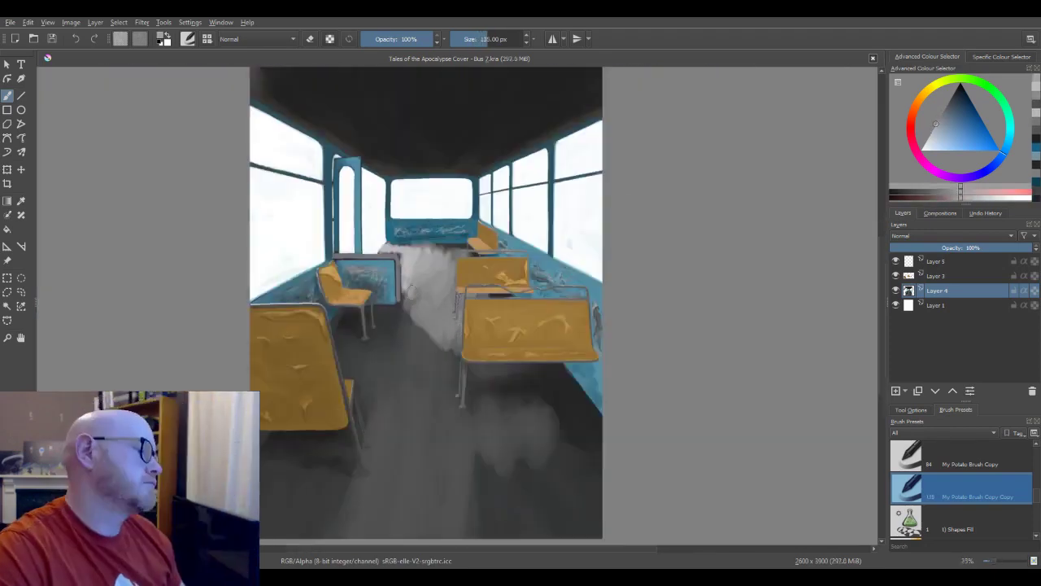
# Even out the bright rear aisle floor with a sampled light tone, refining its far edge with a brush reduced to 84 px
pyautogui.keyDown('ctrl'); pyautogui.click(420, 280); pyautogui.keyUp('ctrl')
pyautogui.moveTo(414, 280)
pyautogui.mouseDown()
pyautogui.moveTo(415, 303)
pyautogui.moveTo(438, 322)
pyautogui.mouseUp()
pyautogui.moveTo(438, 262); pyautogui.dragTo(449, 317)
pyautogui.press('[')
pyautogui.press('[')
pyautogui.press('[')
pyautogui.press('[')
pyautogui.press('[')
pyautogui.press('[')
pyautogui.press('[')
pyautogui.press('[')
pyautogui.press('[')
pyautogui.moveTo(467, 250)
pyautogui.mouseDown()
pyautogui.moveTo(400, 251)
pyautogui.moveTo(413, 246)
pyautogui.mouseUp()
pyautogui.moveTo(447, 255); pyautogui.dragTo(444, 281)
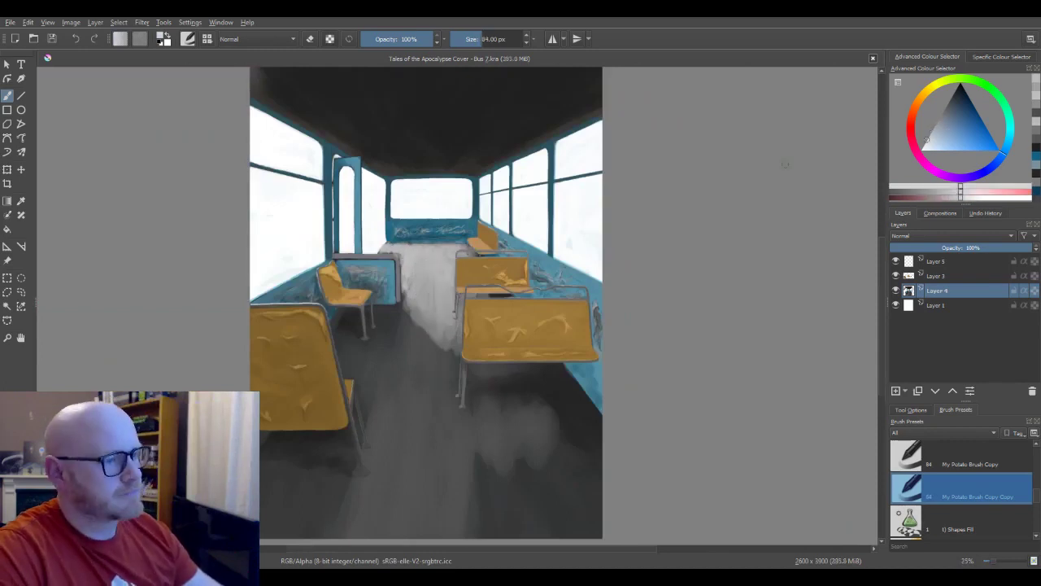
# Paint near-white sampled from the rear window down the aisle floor beside the rear partition, enlarging the brush for broader strokes
pyautogui.keyDown('ctrl'); pyautogui.click(431, 200); pyautogui.keyUp('ctrl')
pyautogui.moveTo(388, 248); pyautogui.dragTo(410, 286)
pyautogui.press(']')
pyautogui.press(']')
pyautogui.press(']')
pyautogui.press(']')
pyautogui.press(']')
pyautogui.press(']')
pyautogui.press(']')
pyautogui.moveTo(411, 254)
pyautogui.mouseDown()
pyautogui.moveTo(425, 304)
pyautogui.moveTo(441, 316)
pyautogui.mouseUp()
pyautogui.moveTo(432, 290)
pyautogui.mouseDown()
pyautogui.moveTo(448, 251)
pyautogui.moveTo(420, 288)
pyautogui.mouseUp()
pyautogui.moveTo(449, 290); pyautogui.dragTo(521, 329)
# Blend sampled light tones over the floor near the benches and along the rear aisle with a 215 px brush, and save the painting
pyautogui.scroll(-1, 456, 225)
pyautogui.keyDown('ctrl'); pyautogui.click(508, 325); pyautogui.keyUp('ctrl')
pyautogui.moveTo(475, 321); pyautogui.dragTo(533, 347)
pyautogui.press(']')
pyautogui.press(']')
pyautogui.press(']')
pyautogui.press(']')
pyautogui.press(']')
pyautogui.press(']')
pyautogui.press(']')
pyautogui.press(']')
pyautogui.press(']')
pyautogui.moveTo(485, 244); pyautogui.dragTo(439, 277)
pyautogui.keyDown('ctrl'); pyautogui.click(442, 249); pyautogui.keyUp('ctrl')
pyautogui.moveTo(447, 249); pyautogui.dragTo(449, 278)
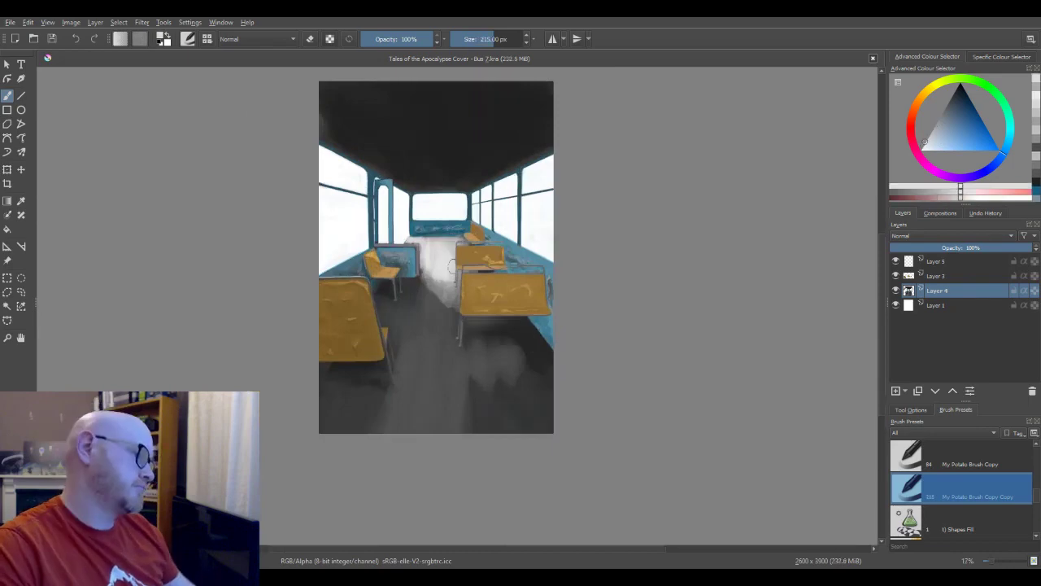
pyautogui.hotkey('ctrl', 's')
# Paint lighter warm-grey strokes along the ceiling edge above the door-side windows, using a smaller brush
pyautogui.scroll(1, 446, 250)
pyautogui.scroll(-1, 446, 250)
pyautogui.scroll(2, 440, 246)
pyautogui.keyDown('ctrl'); pyautogui.click(496, 127); pyautogui.keyUp('ctrl')
pyautogui.click(942, 114)
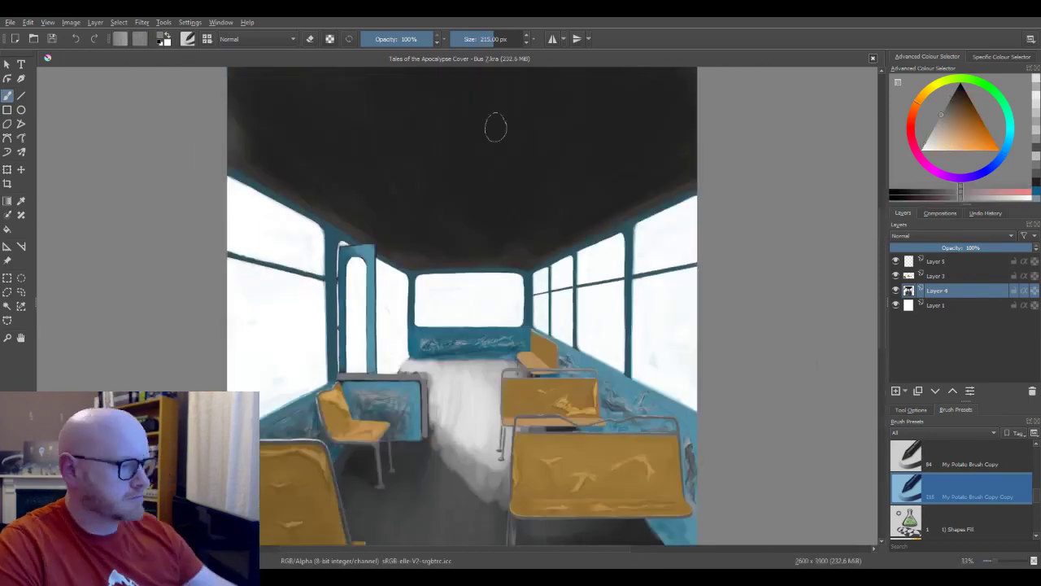
pyautogui.moveTo(247, 147); pyautogui.dragTo(297, 185)
pyautogui.press('[')
pyautogui.press('[')
pyautogui.moveTo(316, 194); pyautogui.dragTo(398, 261)
pyautogui.moveTo(300, 168); pyautogui.dragTo(319, 180)
pyautogui.moveTo(233, 97); pyautogui.dragTo(290, 163)
# Lighten the ceiling edge above the bench-side windows with matching warm-grey strokes and a tone sampled from the ceiling
pyautogui.moveTo(604, 217); pyautogui.dragTo(664, 173)
pyautogui.press(']')
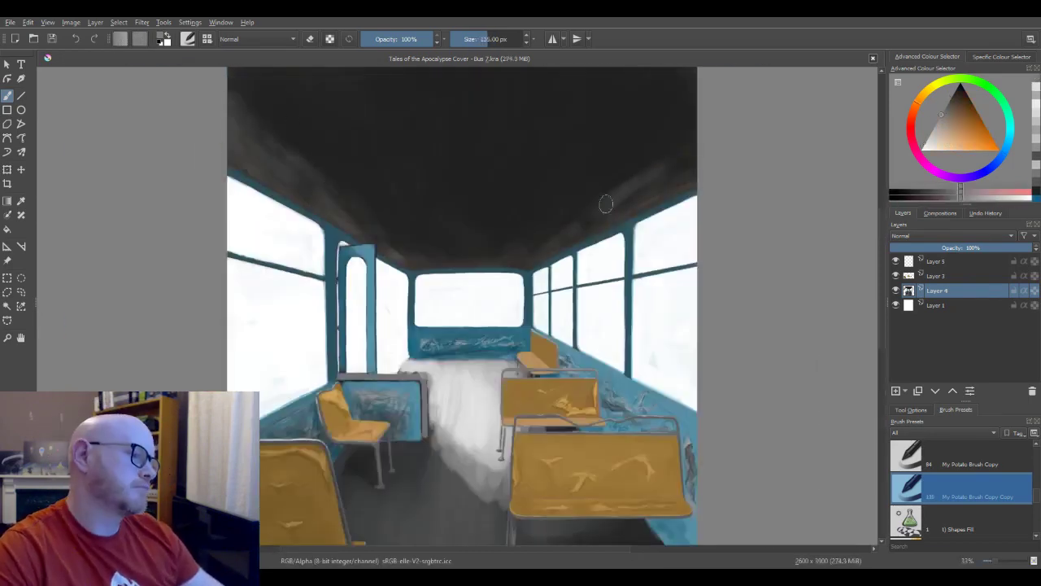
pyautogui.scroll(-3, 581, 213)
pyautogui.moveTo(562, 236)
pyautogui.mouseDown()
pyautogui.moveTo(688, 166)
pyautogui.moveTo(588, 183)
pyautogui.mouseUp()
pyautogui.scroll(2, 582, 215)
pyautogui.keyDown('ctrl'); pyautogui.click(582, 204); pyautogui.keyUp('ctrl')
pyautogui.moveTo(547, 228); pyautogui.dragTo(659, 146)
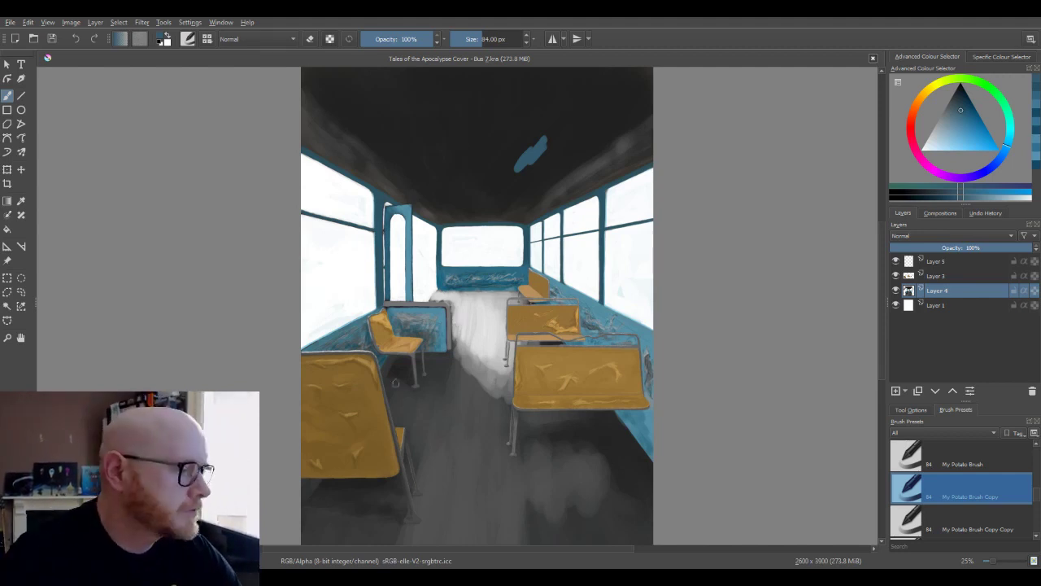
# Tone down the white patch on the aisle floor with a very large brush and dark grey sampled from the foreground floor
pyautogui.keyDown('ctrl'); pyautogui.click(470, 438); pyautogui.keyUp('ctrl')
pyautogui.press(']')
pyautogui.press(']')
pyautogui.press(']')
pyautogui.press(']')
pyautogui.press(']')
pyautogui.press(']')
pyautogui.press(']')
pyautogui.press(']')
pyautogui.press(']')
pyautogui.press(']')
pyautogui.press(']')
pyautogui.press(']')
pyautogui.press(']')
pyautogui.press(']')
pyautogui.press(']')
pyautogui.press(']')
pyautogui.press(']')
pyautogui.press(']')
pyautogui.press(']')
pyautogui.moveTo(482, 332)
pyautogui.mouseDown()
pyautogui.moveTo(441, 410)
pyautogui.moveTo(482, 313)
pyautogui.moveTo(488, 378)
pyautogui.mouseUp()
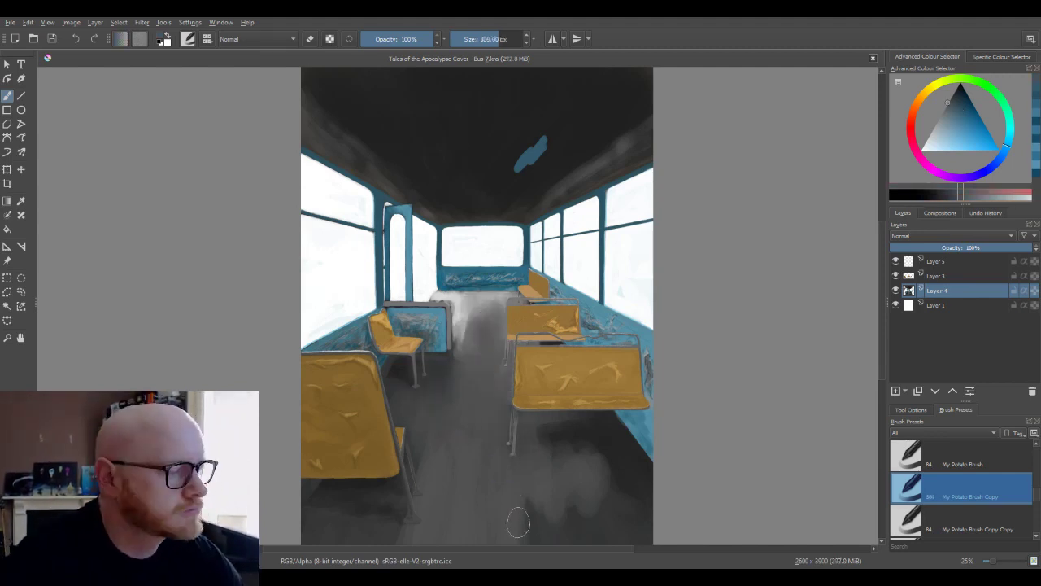
# Spread the same grey across the foreground floor and over the remaining bright area at the rear of the aisle
pyautogui.moveTo(521, 520); pyautogui.dragTo(612, 514)
pyautogui.moveTo(390, 532); pyautogui.dragTo(350, 533)
pyautogui.moveTo(465, 346)
pyautogui.mouseDown()
pyautogui.moveTo(485, 324)
pyautogui.moveTo(472, 305)
pyautogui.moveTo(509, 301)
pyautogui.mouseUp()
# Blend the light patch on the floor beneath the front bench into the surrounding grey with a much smaller brush
pyautogui.press('[')
pyautogui.press('[')
pyautogui.press('[')
pyautogui.press('[')
pyautogui.press('[')
pyautogui.press('[')
pyautogui.press('[')
pyautogui.press('[')
pyautogui.press('[')
pyautogui.press('[')
pyautogui.press('[')
pyautogui.press('[')
pyautogui.press('[')
pyautogui.press('[')
pyautogui.press('[')
pyautogui.press('[')
pyautogui.moveTo(544, 430); pyautogui.dragTo(574, 458)
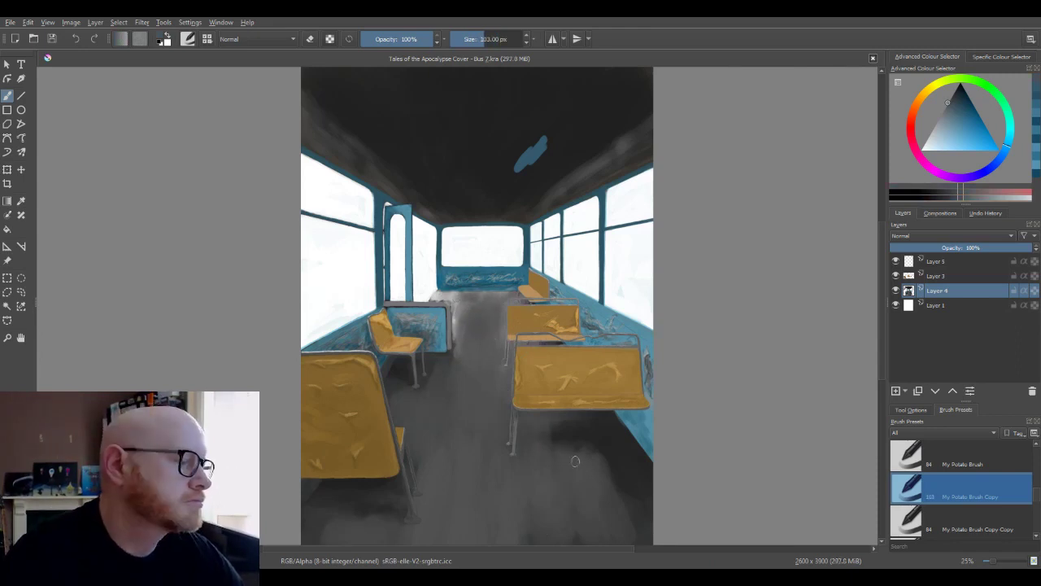
# Blend the dark grey over both foreground corners of the bus floor with an enlarged brush
pyautogui.press(']')
pyautogui.press(']')
pyautogui.press(']')
pyautogui.press(']')
pyautogui.press(']')
pyautogui.press(']')
pyautogui.press(']')
pyautogui.press(']')
pyautogui.moveTo(620, 529); pyautogui.dragTo(642, 486)
pyautogui.moveTo(314, 528); pyautogui.dragTo(406, 515)
# Smooth the scratches on the partition panel and the panel below the rear window using blues sampled from the walls
pyautogui.keyDown('ctrl'); pyautogui.click(437, 335); pyautogui.keyUp('ctrl')
pyautogui.moveTo(432, 324)
pyautogui.mouseDown()
pyautogui.moveTo(374, 341)
pyautogui.moveTo(406, 325)
pyautogui.mouseUp()
pyautogui.keyDown('ctrl'); pyautogui.click(372, 338); pyautogui.keyUp('ctrl')
pyautogui.press('[')
pyautogui.moveTo(458, 280); pyautogui.dragTo(513, 280)
pyautogui.keyDown('ctrl'); pyautogui.click(500, 280); pyautogui.keyUp('ctrl')
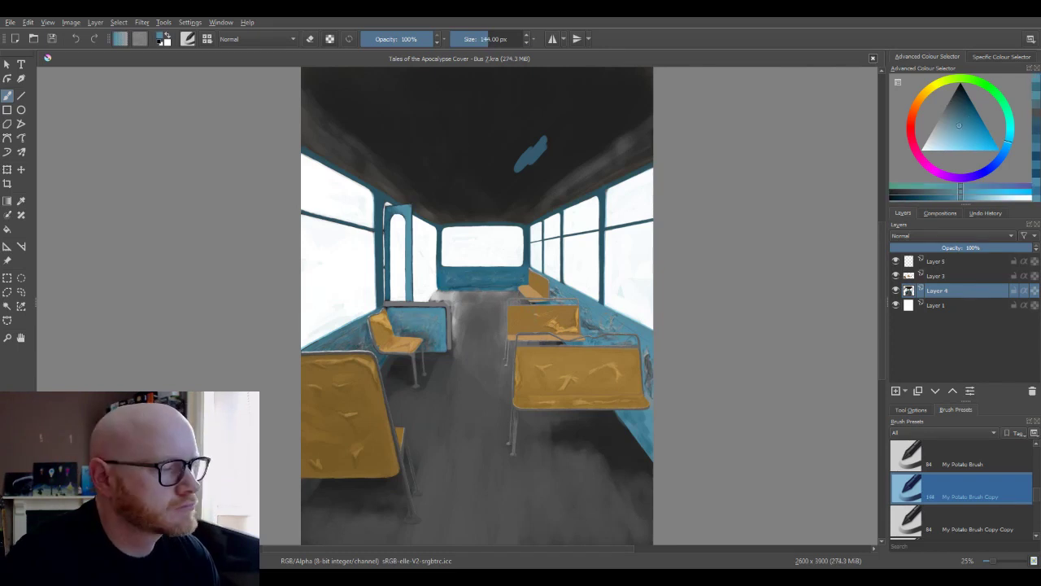
# Pick a dark grey, reduce the brush to 18 px and remove the blue patch from the ceiling
pyautogui.click(953, 94)
pyautogui.press('[')
pyautogui.press('[')
pyautogui.press('[')
pyautogui.press('[')
pyautogui.press('[')
pyautogui.press('[')
pyautogui.press('[')
pyautogui.press('[')
pyautogui.press('[')
pyautogui.press('[')
pyautogui.press('[')
pyautogui.press('[')
pyautogui.press('[')
pyautogui.press('[')
pyautogui.press('[')
pyautogui.press('[')
pyautogui.press('[')
pyautogui.press('[')
pyautogui.press('[')
pyautogui.press('[')
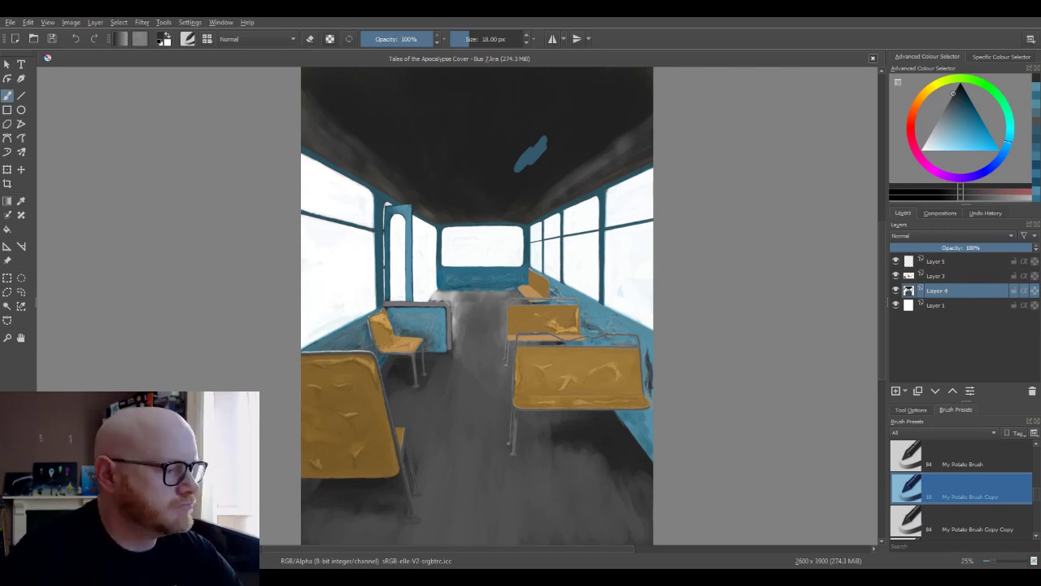
pyautogui.hotkey('ctrl', 'z')
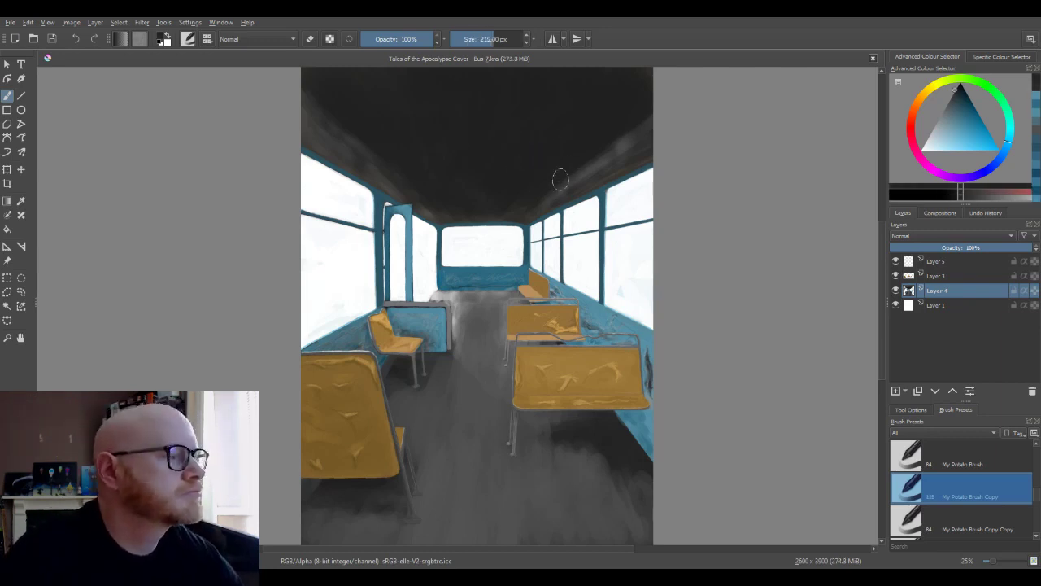
# Darken the light streaks along both side edges of the ceiling above the windows
pyautogui.moveTo(308, 112); pyautogui.dragTo(431, 211)
pyautogui.press('[')
pyautogui.press('[')
pyautogui.press('[')
pyautogui.press('[')
pyautogui.moveTo(537, 205); pyautogui.dragTo(646, 140)
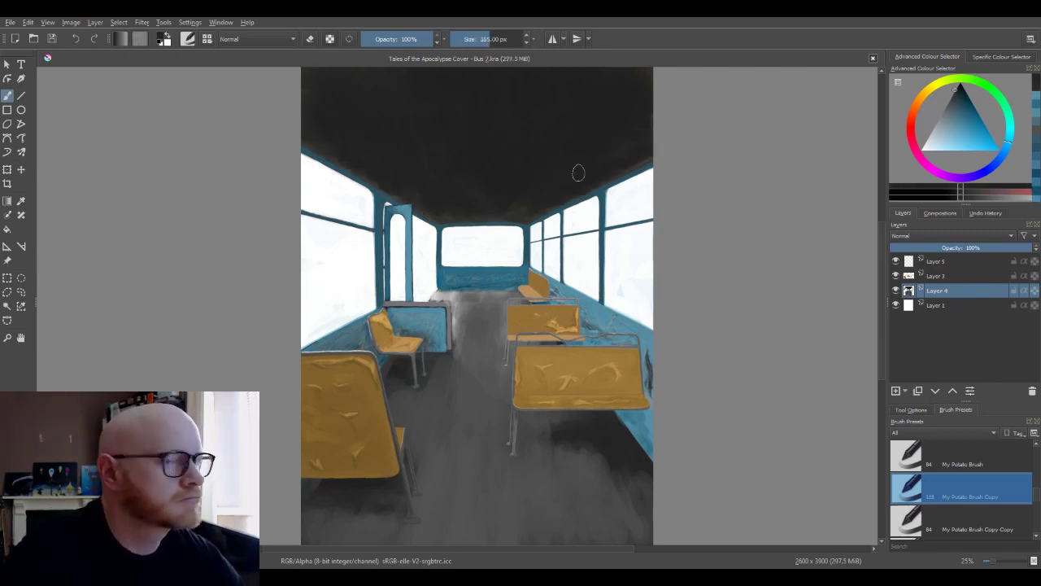
# Blend the ceiling above the bench-side windows with a much larger brush and dark tones sampled from the ceiling
pyautogui.press(']')
pyautogui.press(']')
pyautogui.press(']')
pyautogui.press(']')
pyautogui.press(']')
pyautogui.press(']')
pyautogui.press(']')
pyautogui.press(']')
pyautogui.press(']')
pyautogui.press(']')
pyautogui.press(']')
pyautogui.press(']')
pyautogui.keyDown('ctrl'); pyautogui.click(641, 158); pyautogui.keyUp('ctrl')
pyautogui.moveTo(541, 189)
pyautogui.mouseDown()
pyautogui.moveTo(610, 147)
pyautogui.moveTo(601, 146)
pyautogui.mouseUp()
pyautogui.keyDown('ctrl'); pyautogui.click(598, 131); pyautogui.keyUp('ctrl')
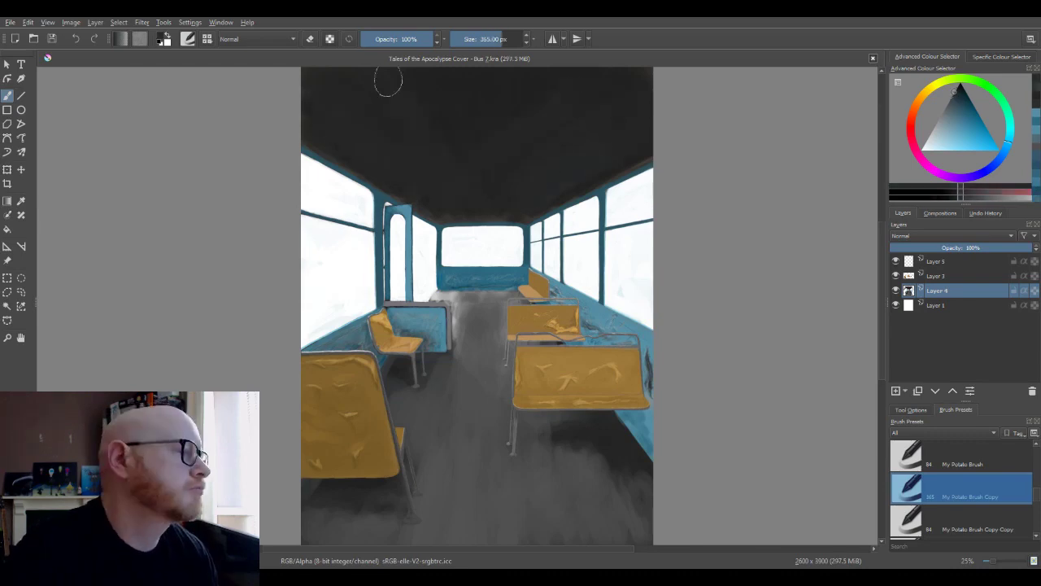
pyautogui.press('[')
pyautogui.press('[')
pyautogui.press('[')
pyautogui.press('[')
pyautogui.press('[')
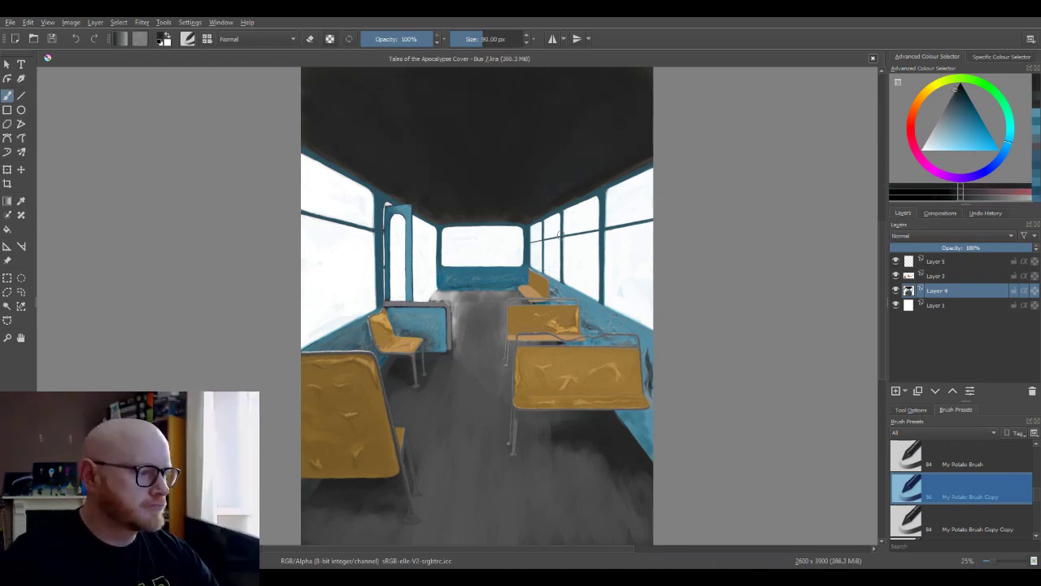
# Add a new paint layer and move it directly below Layer 4
pyautogui.scroll(3, 382, 228)
pyautogui.press('Insert')
pyautogui.moveTo(930, 293); pyautogui.dragTo(928, 315)
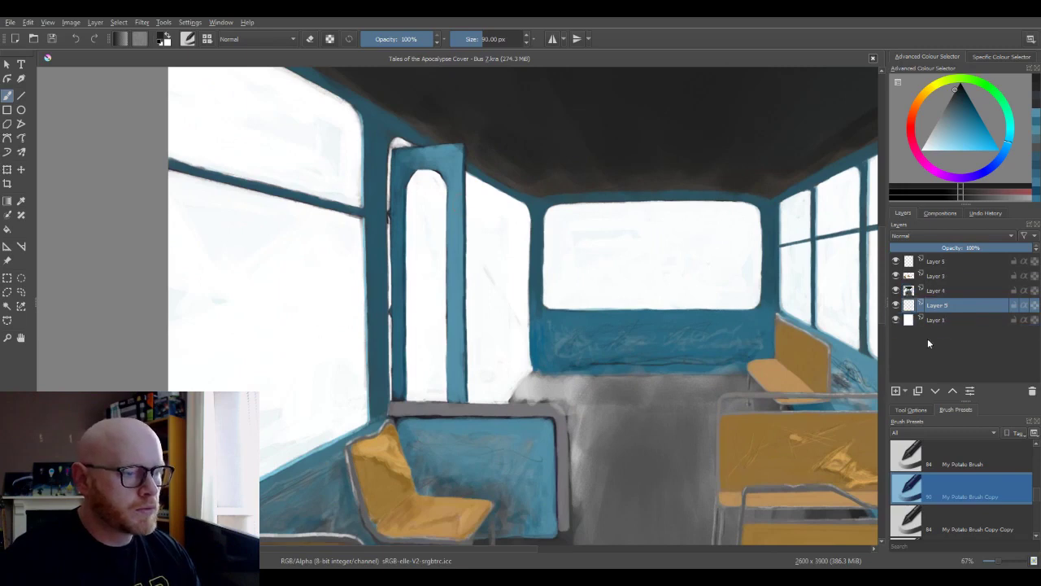
# Paint a large sampled-blue test patch behind the door and the window beside it on the new layer
pyautogui.hotkey('ctrl', 'z')
pyautogui.moveTo(431, 264)
pyautogui.mouseDown()
pyautogui.moveTo(487, 244)
pyautogui.moveTo(475, 305)
pyautogui.mouseUp()
pyautogui.press('e')
pyautogui.press(']')
pyautogui.press(']')
pyautogui.press(']')
pyautogui.press(']')
pyautogui.press(']')
pyautogui.press(']')
pyautogui.press(']')
pyautogui.press(']')
pyautogui.press(']')
pyautogui.press(']')
pyautogui.press(']')
pyautogui.press(']')
pyautogui.press(']')
pyautogui.press(']')
pyautogui.press(']')
pyautogui.press(']')
pyautogui.press(']')
pyautogui.press(']')
pyautogui.press(']')
pyautogui.keyDown('ctrl'); pyautogui.click(458, 285); pyautogui.keyUp('ctrl')
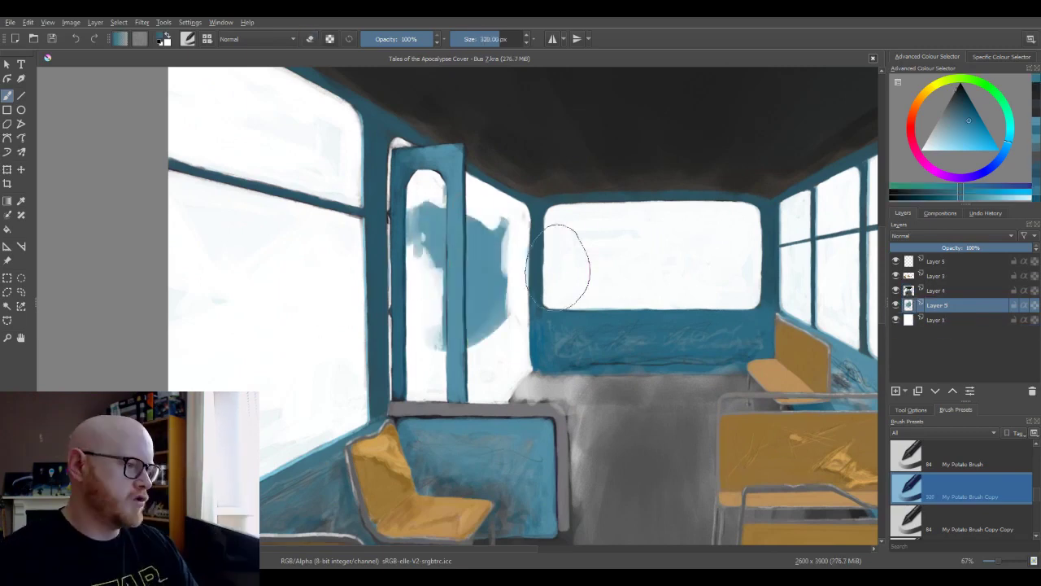
# Erase the leftover white inside the door's window opening on Layer 4 with a progressively smaller eraser, down to 32 px
pyautogui.click(920, 318)
pyautogui.click(919, 302)
pyautogui.click(907, 290)
pyautogui.press('e')
pyautogui.press('[')
pyautogui.press('[')
pyautogui.press('[')
pyautogui.press('[')
pyautogui.press('[')
pyautogui.press('[')
pyautogui.press('[')
pyautogui.press('[')
pyautogui.press('[')
pyautogui.press('[')
pyautogui.press('[')
pyautogui.press('[')
pyautogui.press('[')
pyautogui.press('[')
pyautogui.press('[')
pyautogui.press('[')
pyautogui.press('[')
pyautogui.press('[')
pyautogui.press('[')
pyautogui.press('[')
pyautogui.moveTo(431, 237)
pyautogui.mouseDown()
pyautogui.moveTo(416, 302)
pyautogui.moveTo(435, 335)
pyautogui.moveTo(440, 204)
pyautogui.mouseUp()
pyautogui.press('[')
pyautogui.press('[')
pyautogui.press('[')
pyautogui.press('[')
pyautogui.press('[')
pyautogui.press('[')
pyautogui.press('[')
pyautogui.press('[')
pyautogui.press('[')
pyautogui.press('[')
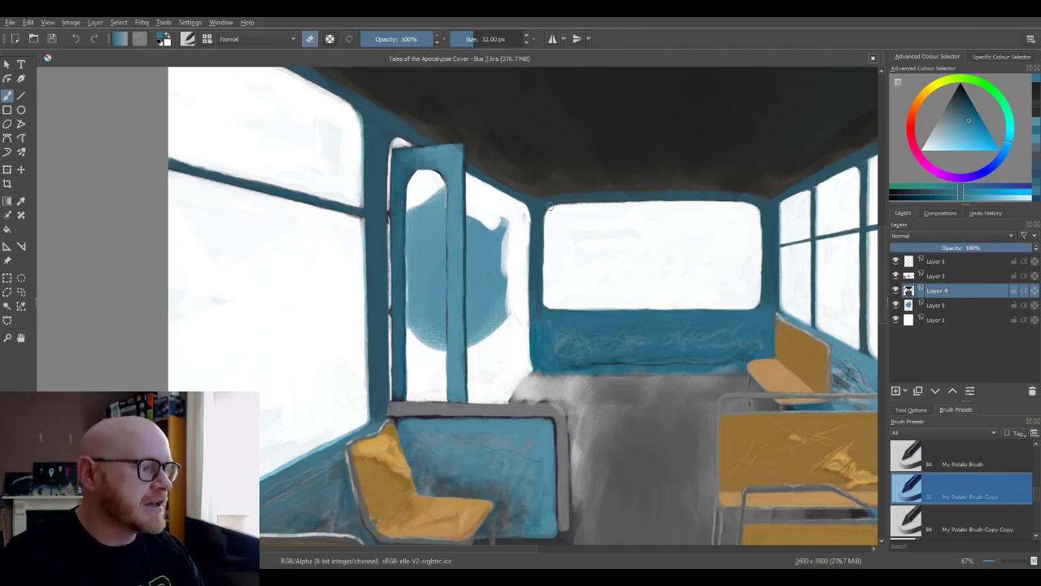
# Erase the blue test patch from the layer below Layer 4 with diagonal strokes and an enlarged eraser
pyautogui.click(928, 306)
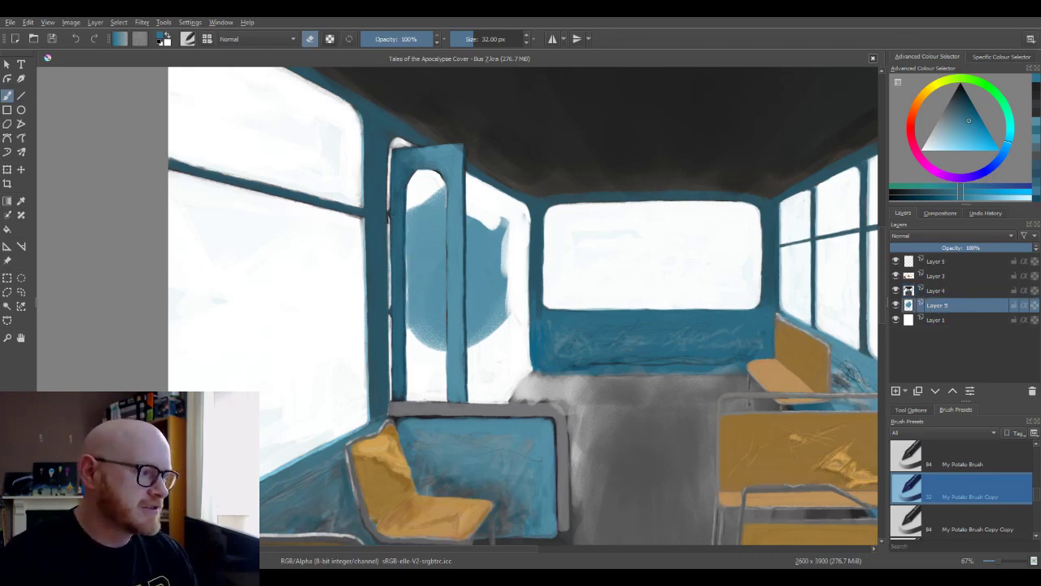
pyautogui.moveTo(402, 322)
pyautogui.mouseDown()
pyautogui.moveTo(447, 267)
pyautogui.moveTo(447, 282)
pyautogui.mouseUp()
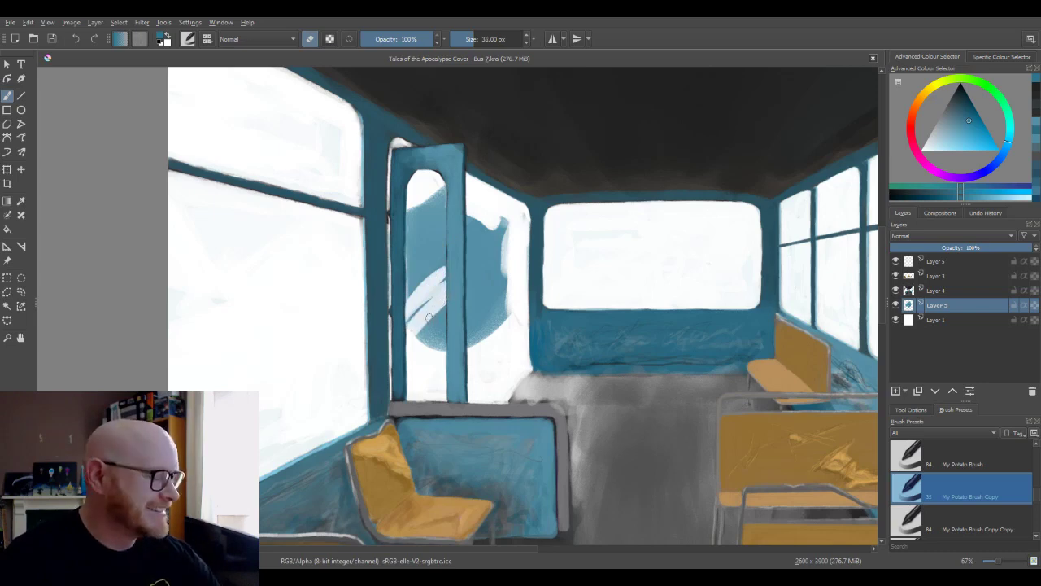
pyautogui.press(']')
pyautogui.press(']')
pyautogui.press(']')
pyautogui.press(']')
pyautogui.press(']')
pyautogui.press(']')
pyautogui.press(']')
pyautogui.press(']')
pyautogui.press(']')
pyautogui.press(']')
pyautogui.press(']')
pyautogui.press(']')
pyautogui.press(']')
pyautogui.moveTo(425, 334); pyautogui.dragTo(490, 279)
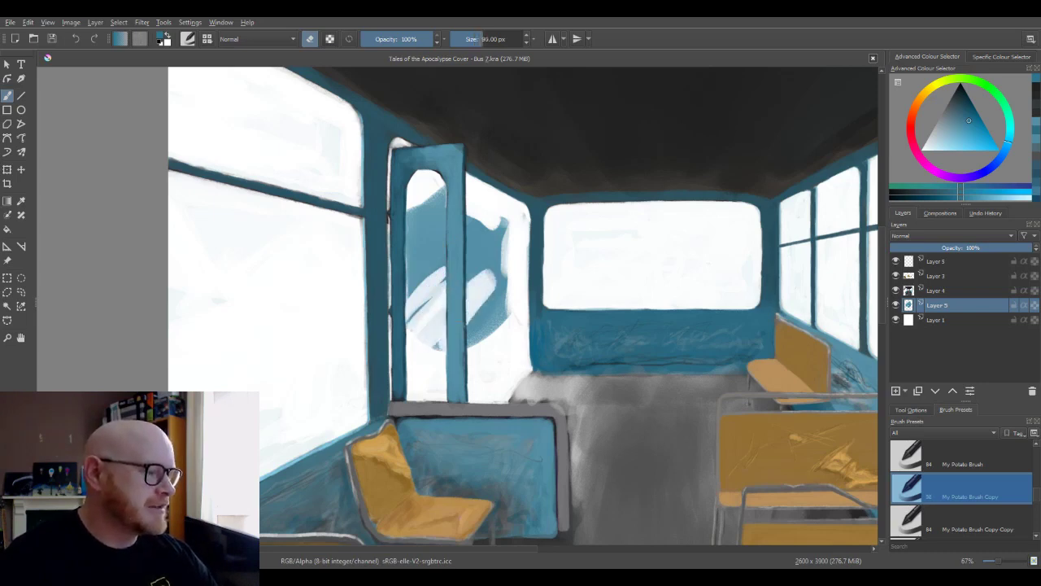
pyautogui.moveTo(456, 338)
pyautogui.mouseDown()
pyautogui.moveTo(521, 295)
pyautogui.moveTo(509, 226)
pyautogui.moveTo(465, 272)
pyautogui.moveTo(389, 289)
pyautogui.moveTo(491, 268)
pyautogui.moveTo(444, 223)
pyautogui.mouseUp()
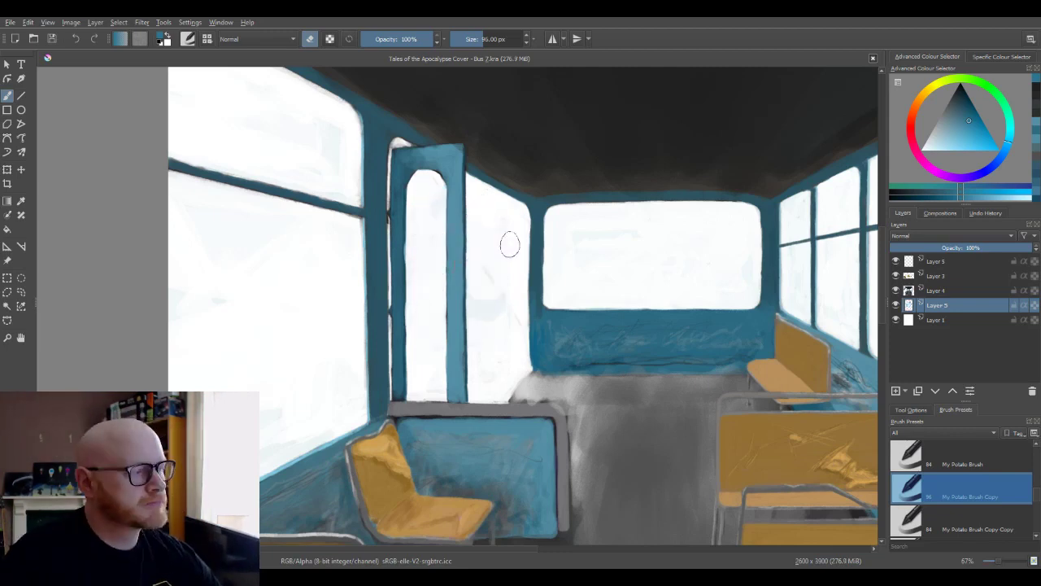
# Try to sketch a slanted blue outline across the aisle on Layer 4 with a 32 px brush
pyautogui.click(932, 293)
pyautogui.keyDown('ctrl'); pyautogui.click(458, 252); pyautogui.keyUp('ctrl')
pyautogui.moveTo(573, 425)
pyautogui.mouseDown()
pyautogui.moveTo(537, 294)
pyautogui.moveTo(641, 272)
pyautogui.moveTo(658, 293)
pyautogui.mouseUp()
pyautogui.press('[')
pyautogui.press('[')
pyautogui.press('[')
pyautogui.moveTo(651, 295); pyautogui.dragTo(553, 337)
pyautogui.hotkey('ctrl', 'z')
pyautogui.scroll(-1, 626, 306)
pyautogui.hotkey('ctrl', 'z')
pyautogui.moveTo(635, 283); pyautogui.dragTo(648, 301)
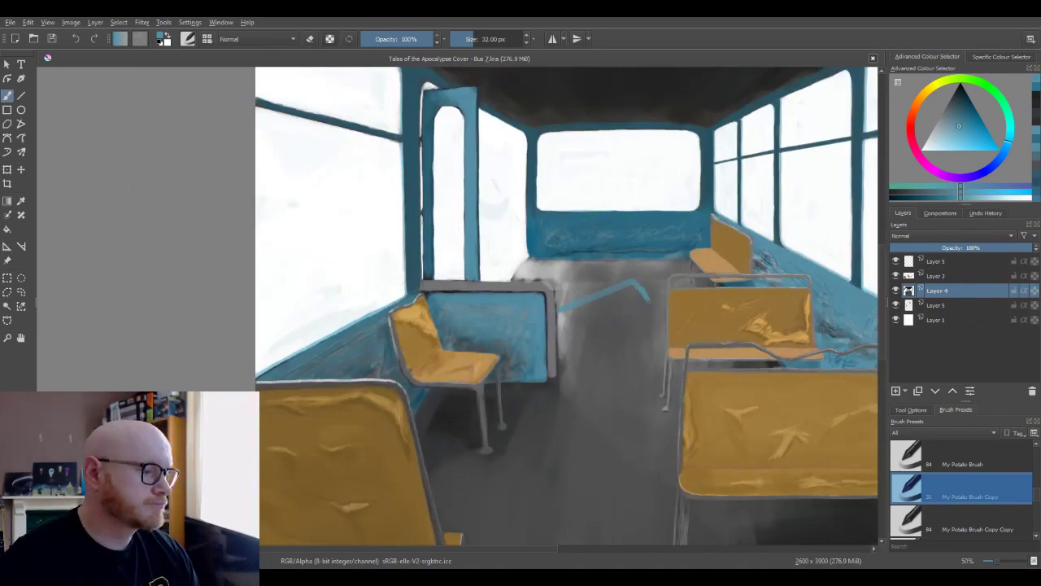
pyautogui.hotkey('ctrl', 'z')
# Paint a slanted blue loop outline across the aisle on Layer 3 with a 32 px brush and erase along its inner gap
pyautogui.click(910, 306)
pyautogui.click(909, 277)
pyautogui.moveTo(560, 313)
pyautogui.mouseDown()
pyautogui.moveTo(653, 283)
pyautogui.moveTo(622, 315)
pyautogui.moveTo(562, 342)
pyautogui.mouseUp()
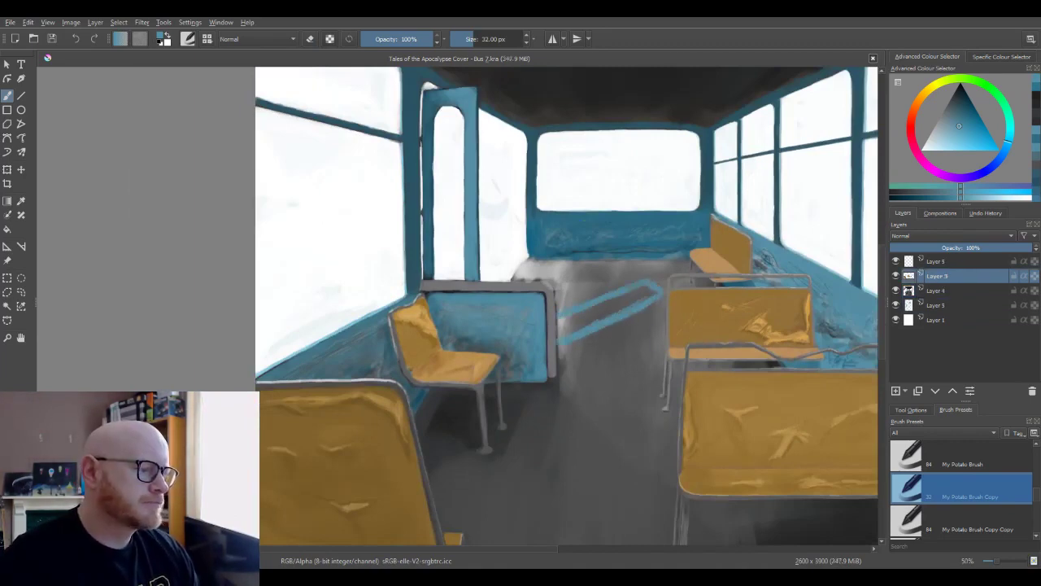
pyautogui.moveTo(655, 289)
pyautogui.mouseDown()
pyautogui.moveTo(562, 320)
pyautogui.moveTo(649, 293)
pyautogui.mouseUp()
pyautogui.press('e')
pyautogui.moveTo(638, 291); pyautogui.dragTo(573, 317)
pyautogui.press('e')
pyautogui.keyDown('ctrl'); pyautogui.click(638, 313); pyautogui.keyUp('ctrl')
pyautogui.moveTo(640, 315); pyautogui.dragTo(568, 345)
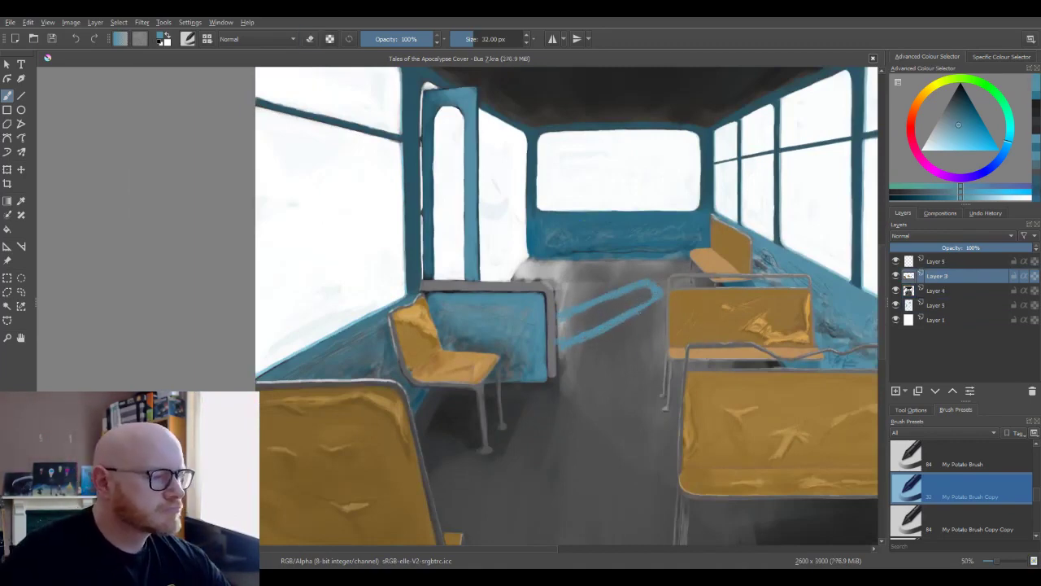
pyautogui.press('e')
pyautogui.keyDown('ctrl'); pyautogui.click(576, 307); pyautogui.keyUp('ctrl')
pyautogui.moveTo(576, 308); pyautogui.dragTo(598, 305)
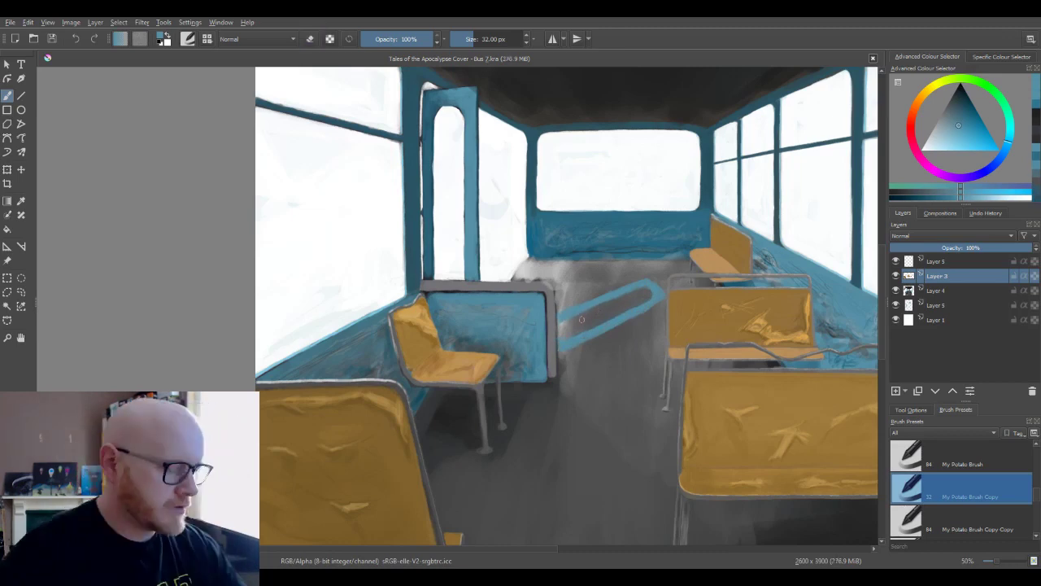
# Refine the upper arm and inner end of the slanted blue outline with sampled colours, using brush sizes from 9 to 15 px
pyautogui.scroll(2, 653, 378)
pyautogui.press('[')
pyautogui.press('[')
pyautogui.press('[')
pyautogui.press('[')
pyautogui.press('[')
pyautogui.press('[')
pyautogui.press('[')
pyautogui.press('[')
pyautogui.press('[')
pyautogui.click(962, 111)
pyautogui.moveTo(499, 315); pyautogui.dragTo(677, 221)
pyautogui.keyDown('ctrl'); pyautogui.click(663, 213); pyautogui.keyUp('ctrl')
pyautogui.keyDown('ctrl'); pyautogui.click(618, 255); pyautogui.keyUp('ctrl')
pyautogui.press('[')
pyautogui.press('[')
pyautogui.press('[')
pyautogui.press('[')
pyautogui.press('[')
pyautogui.press('[')
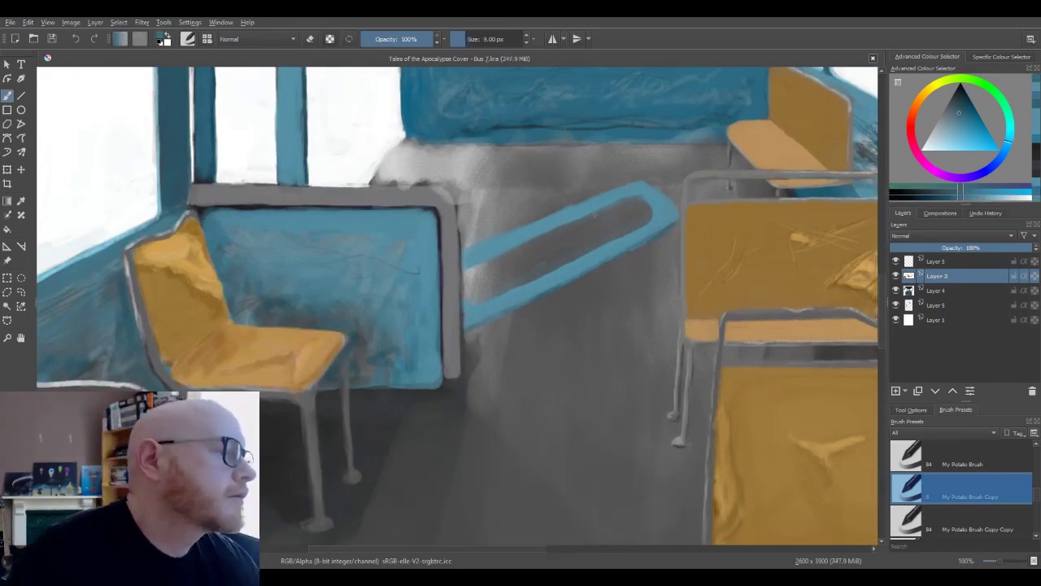
pyautogui.moveTo(595, 213); pyautogui.dragTo(464, 270)
pyautogui.press('e')
pyautogui.press(']')
pyautogui.press(']')
pyautogui.press(']')
pyautogui.press(']')
pyautogui.press(']')
pyautogui.press(']')
pyautogui.press('e')
pyautogui.keyDown('ctrl'); pyautogui.click(480, 259); pyautogui.keyUp('ctrl')
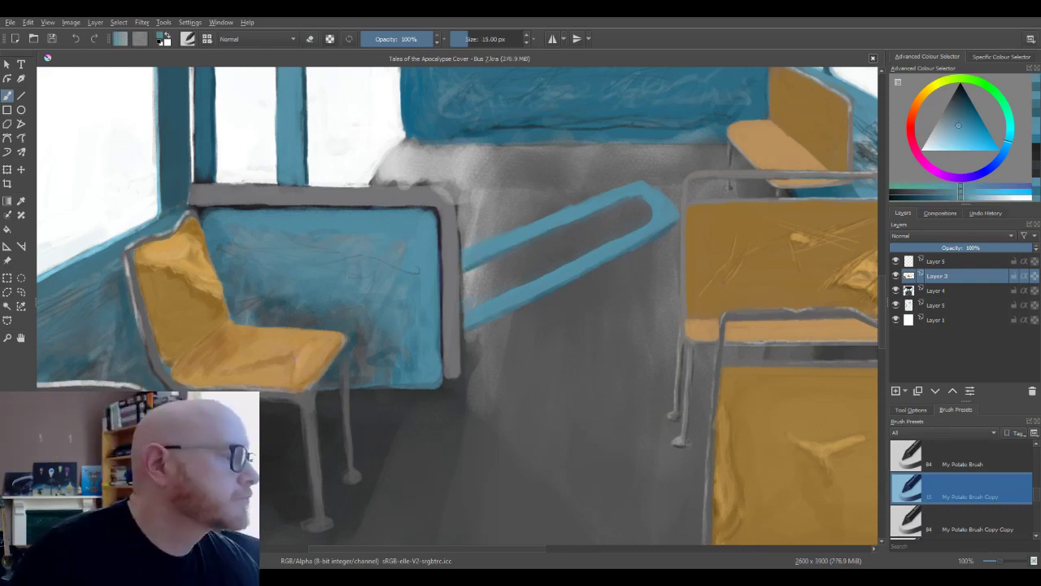
pyautogui.keyDown('ctrl'); pyautogui.click(663, 233); pyautogui.keyUp('ctrl')
pyautogui.keyDown('ctrl'); pyautogui.click(658, 222); pyautogui.keyUp('ctrl')
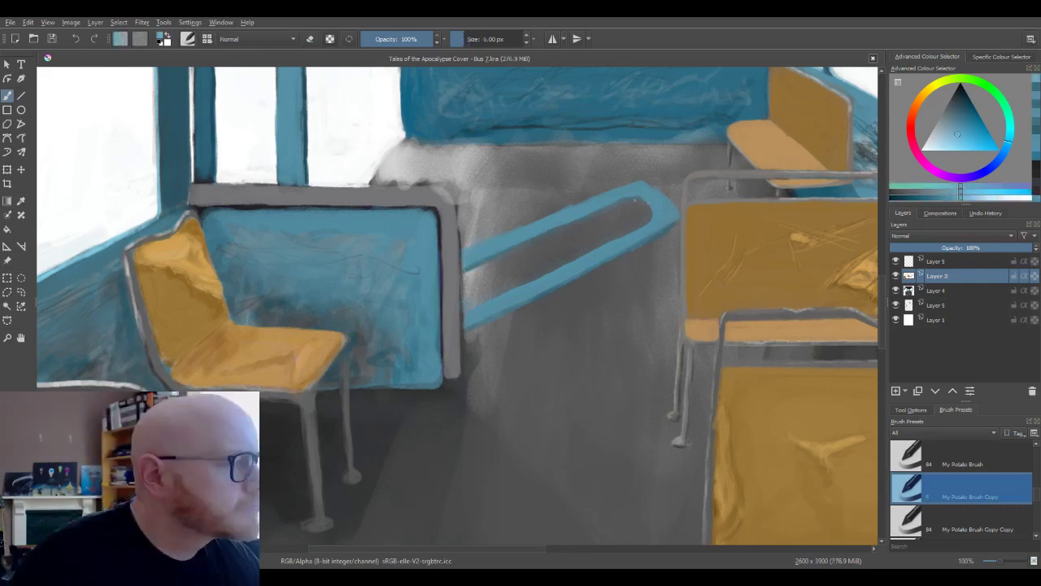
# Touch up the upper edge and far tip of the slanted blue outline with a 15 px brush
pyautogui.press('[')
pyautogui.press('[')
pyautogui.press('[')
pyautogui.press('[')
pyautogui.press('[')
pyautogui.press('[')
pyautogui.press('[')
pyautogui.press('[')
pyautogui.press('[')
pyautogui.scroll(-1, 641, 254)
pyautogui.press(']')
pyautogui.press(']')
pyautogui.press(']')
pyautogui.press(']')
pyautogui.press(']')
pyautogui.press(']')
pyautogui.press(']')
pyautogui.press(']')
pyautogui.press(']')
pyautogui.press(']')
pyautogui.press(']')
pyautogui.press(']')
pyautogui.press(']')
pyautogui.press(']')
pyautogui.press(']')
pyautogui.press(']')
pyautogui.press(']')
pyautogui.press(']')
pyautogui.press(']')
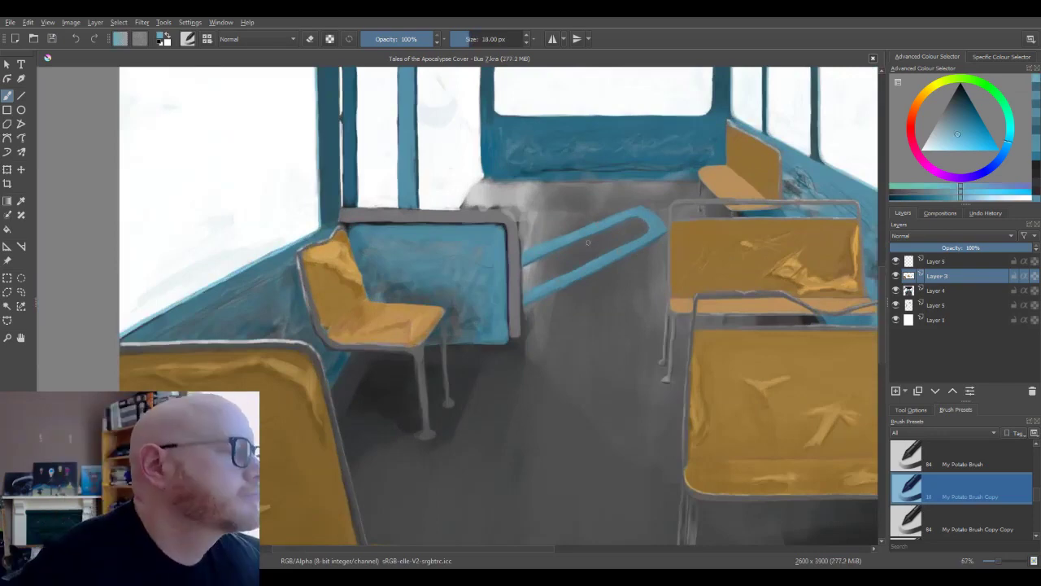
pyautogui.scroll(2, 587, 242)
pyautogui.press('[')
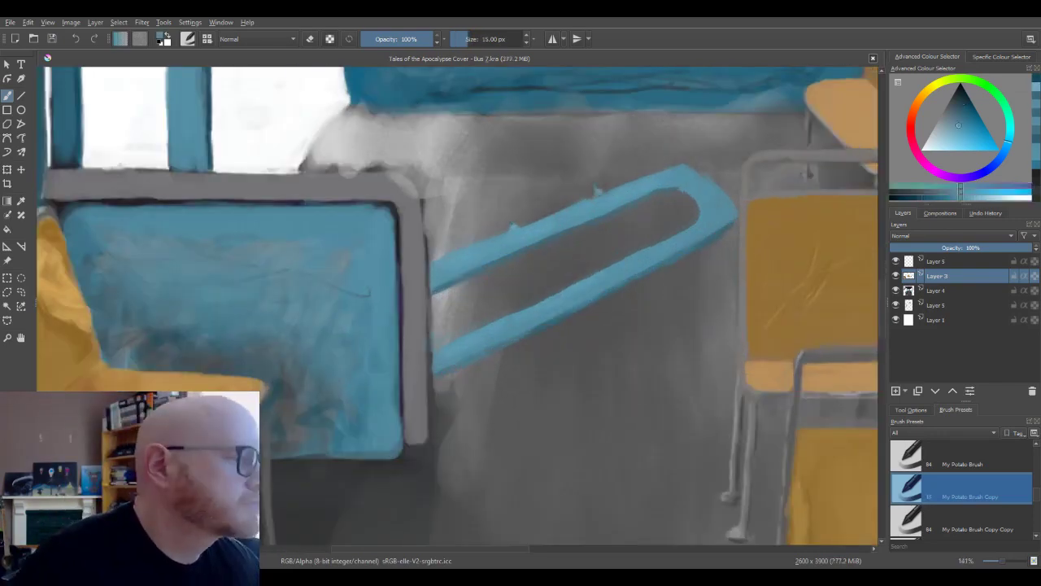
pyautogui.moveTo(541, 217); pyautogui.dragTo(685, 161)
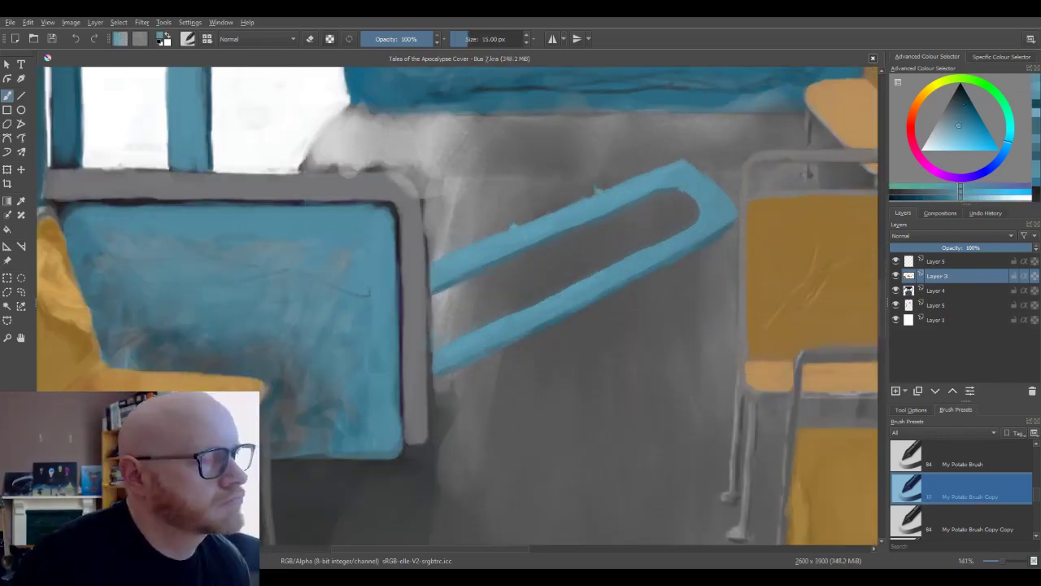
pyautogui.scroll(-5, 574, 170)
pyautogui.moveTo(576, 169); pyautogui.dragTo(579, 209)
pyautogui.scroll(4, 581, 187)
pyautogui.moveTo(546, 396); pyautogui.dragTo(571, 294)
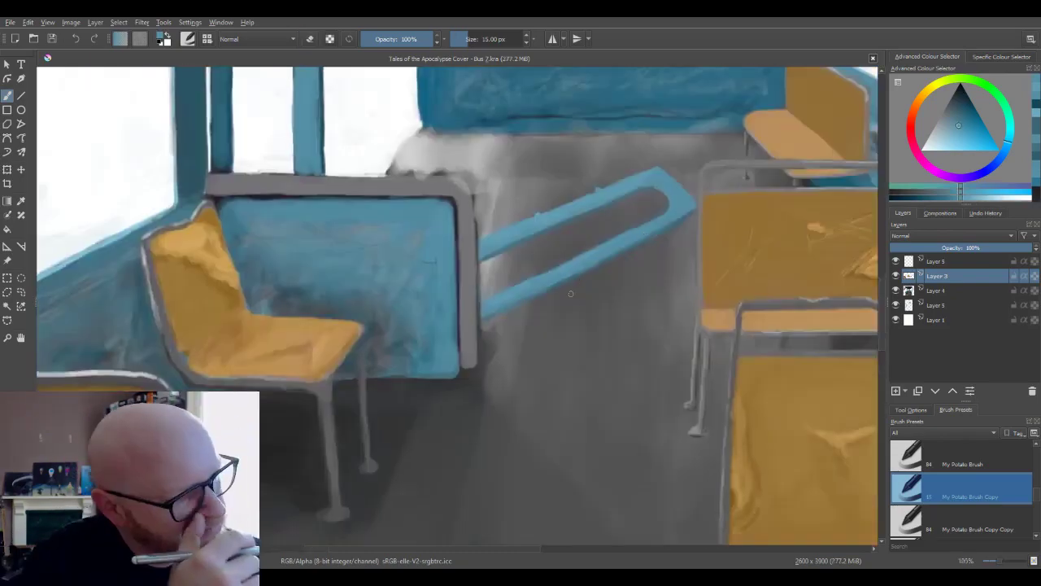
# Erase the slanted blue outline from the aisle with an enlarged eraser
pyautogui.press('e')
pyautogui.scroll(-4, 539, 271)
pyautogui.scroll(3, 555, 264)
pyautogui.moveTo(471, 314)
pyautogui.mouseDown()
pyautogui.moveTo(579, 252)
pyautogui.moveTo(593, 262)
pyautogui.moveTo(601, 230)
pyautogui.mouseUp()
pyautogui.press(']')
pyautogui.press('e')
pyautogui.moveTo(492, 283); pyautogui.dragTo(591, 227)
pyautogui.press('e')
pyautogui.press('e')
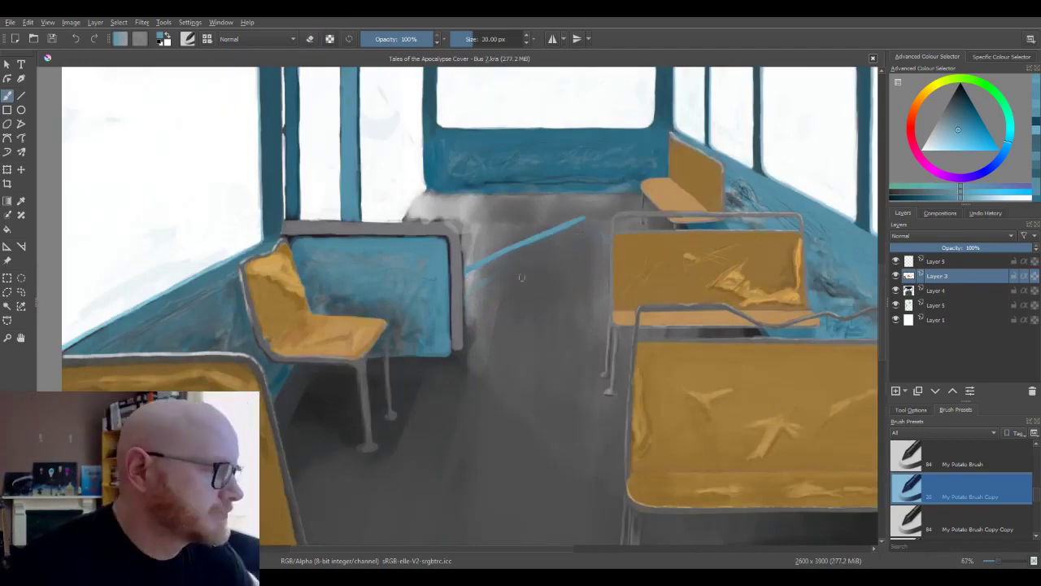
pyautogui.press('e')
pyautogui.moveTo(470, 270); pyautogui.dragTo(586, 217)
pyautogui.press('e')
# Paint a flatter blue outline across the aisle from the grey partition in a sampled blue and clean its inner gap with the eraser
pyautogui.keyDown('ctrl'); pyautogui.click(439, 269); pyautogui.keyUp('ctrl')
pyautogui.moveTo(470, 243); pyautogui.dragTo(587, 228)
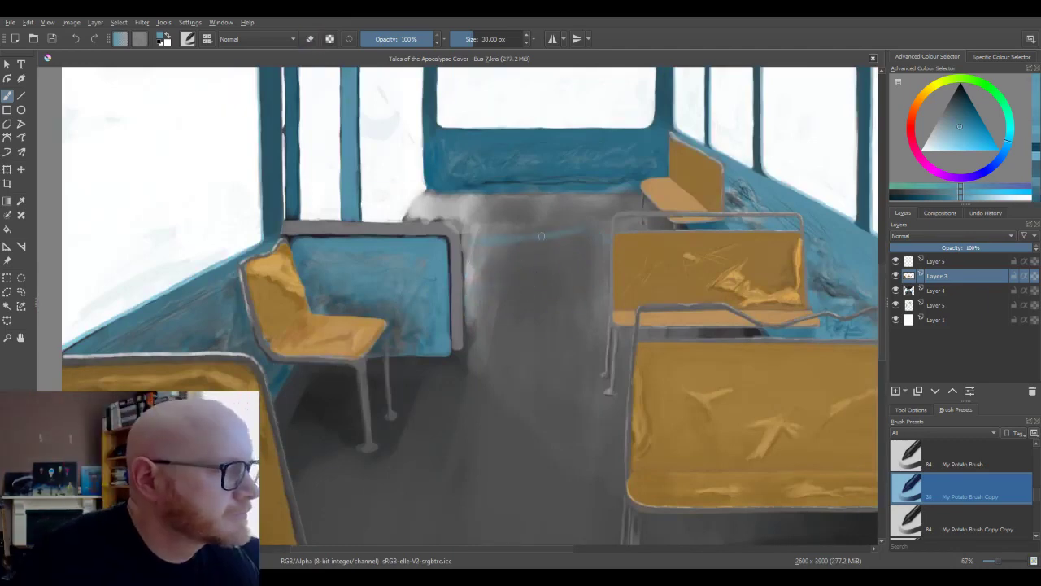
pyautogui.moveTo(496, 259); pyautogui.dragTo(584, 247)
pyautogui.moveTo(471, 242); pyautogui.dragTo(589, 228)
pyautogui.moveTo(474, 264)
pyautogui.mouseDown()
pyautogui.moveTo(537, 238)
pyautogui.moveTo(492, 263)
pyautogui.moveTo(588, 242)
pyautogui.mouseUp()
pyautogui.moveTo(576, 243)
pyautogui.mouseDown()
pyautogui.moveTo(495, 253)
pyautogui.moveTo(592, 246)
pyautogui.mouseUp()
pyautogui.press('e')
pyautogui.moveTo(499, 242); pyautogui.dragTo(583, 235)
pyautogui.scroll(2, 477, 256)
pyautogui.moveTo(461, 272); pyautogui.dragTo(609, 246)
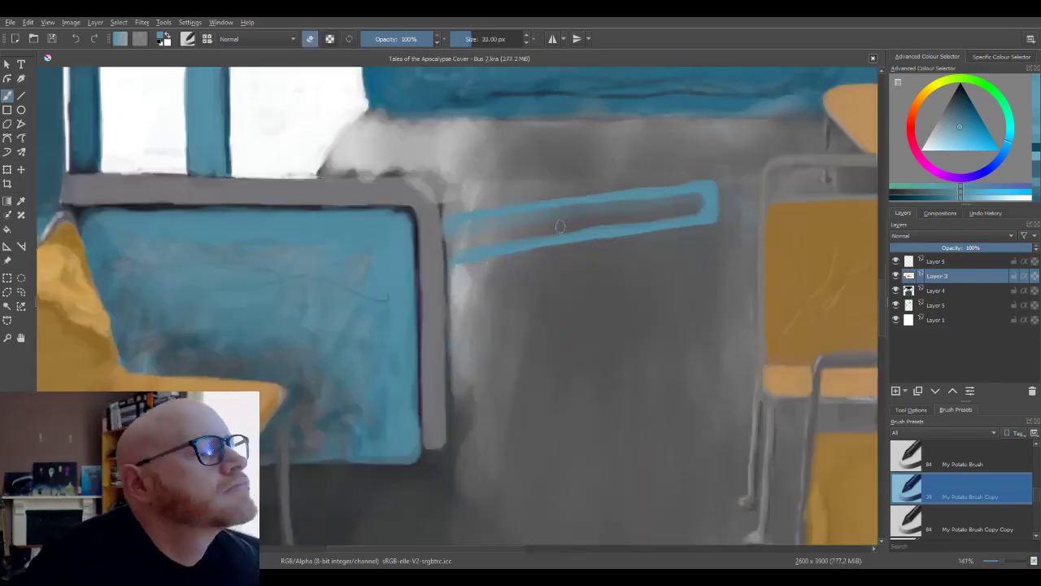
pyautogui.moveTo(470, 218)
pyautogui.mouseDown()
pyautogui.moveTo(702, 192)
pyautogui.moveTo(520, 221)
pyautogui.mouseUp()
pyautogui.press('e')
pyautogui.keyDown('ctrl'); pyautogui.click(705, 203); pyautogui.keyUp('ctrl')
pyautogui.press('e')
pyautogui.scroll(-3, 616, 249)
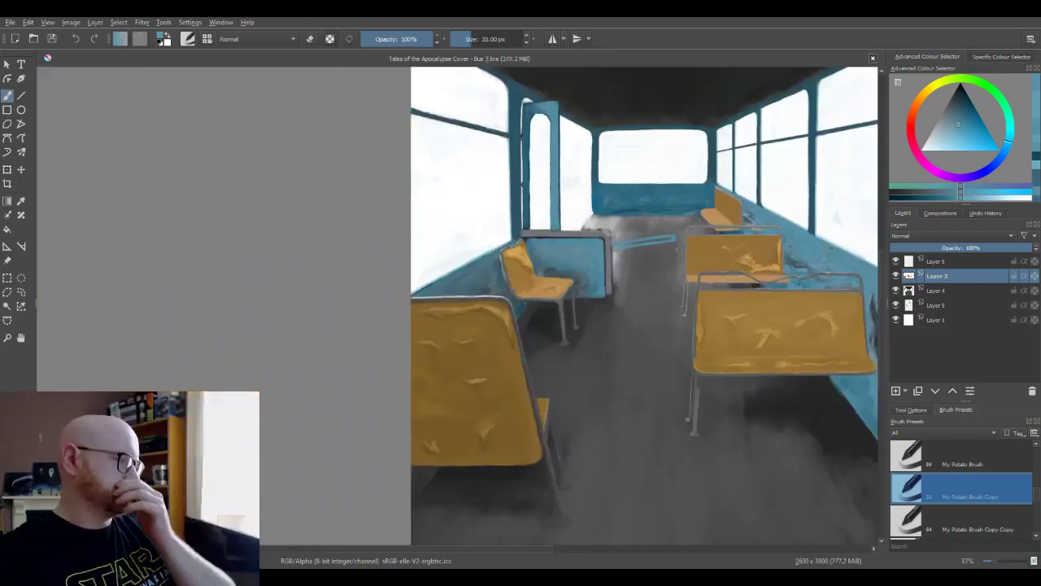
# Replace the flat outline with a steep blue loop rising from the grey partition to the rear window, using a 41 px brush
pyautogui.moveTo(574, 134); pyautogui.dragTo(627, 236)
pyautogui.press('e')
pyautogui.press('[')
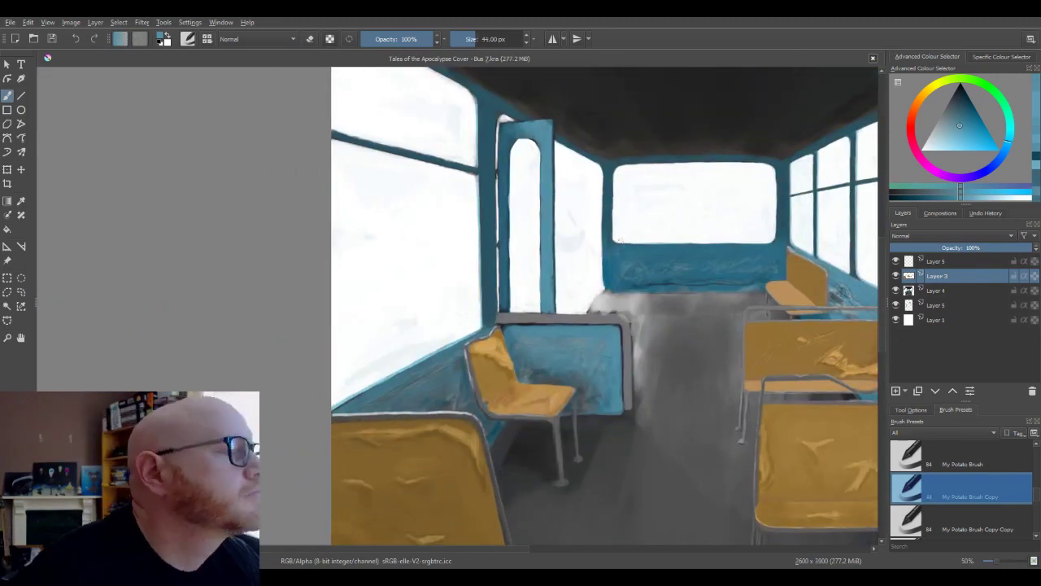
pyautogui.moveTo(582, 311); pyautogui.dragTo(630, 244)
pyautogui.moveTo(629, 244)
pyautogui.mouseDown()
pyautogui.moveTo(652, 244)
pyautogui.moveTo(623, 312)
pyautogui.mouseUp()
pyautogui.moveTo(628, 251); pyautogui.dragTo(584, 311)
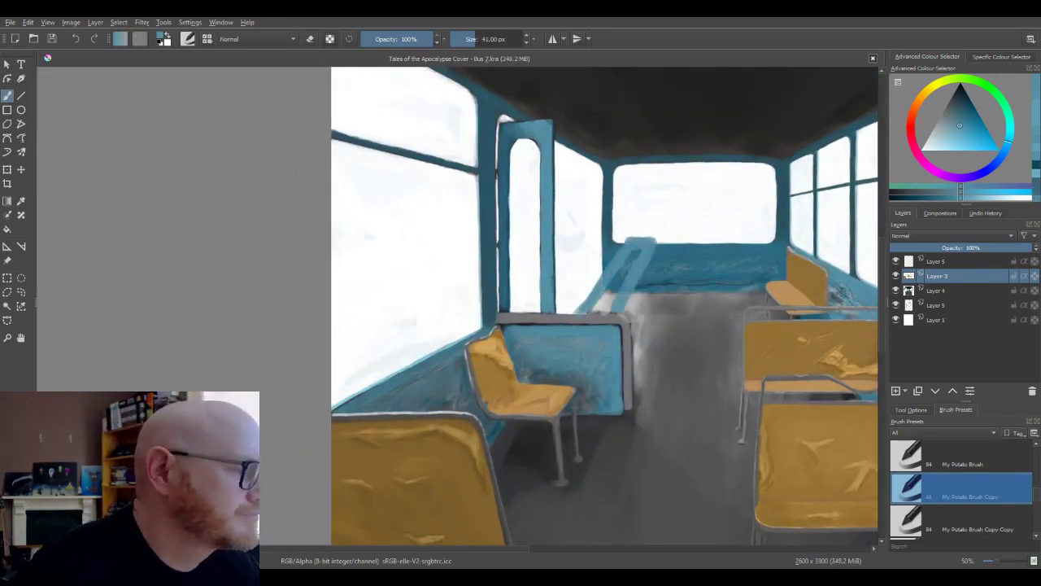
# Trim the arms, inner gap and top edge of the steep blue loop with a progressively smaller eraser
pyautogui.scroll(2, 633, 248)
pyautogui.press('e')
pyautogui.moveTo(633, 255); pyautogui.dragTo(552, 377)
pyautogui.moveTo(637, 273)
pyautogui.mouseDown()
pyautogui.moveTo(592, 375)
pyautogui.moveTo(595, 406)
pyautogui.moveTo(615, 375)
pyautogui.mouseUp()
pyautogui.press('[')
pyautogui.press('[')
pyautogui.press('[')
pyautogui.press('[')
pyautogui.press('[')
pyautogui.moveTo(635, 326); pyautogui.dragTo(589, 330)
pyautogui.moveTo(581, 265); pyautogui.dragTo(625, 264)
pyautogui.press('e')
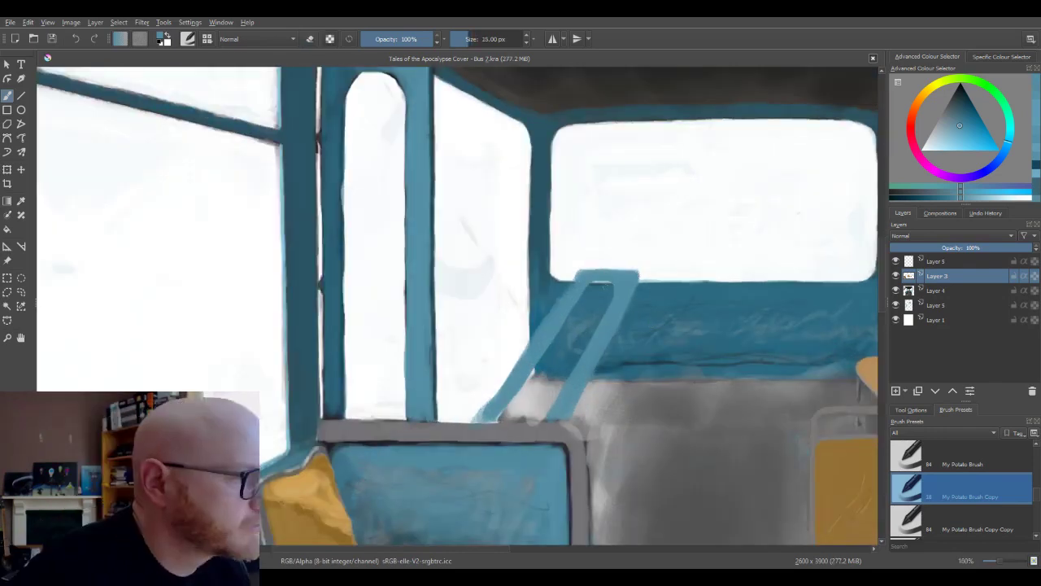
# Erase the ragged outer edge of the loop's lower arm against the side window
pyautogui.press('e')
pyautogui.press('e')
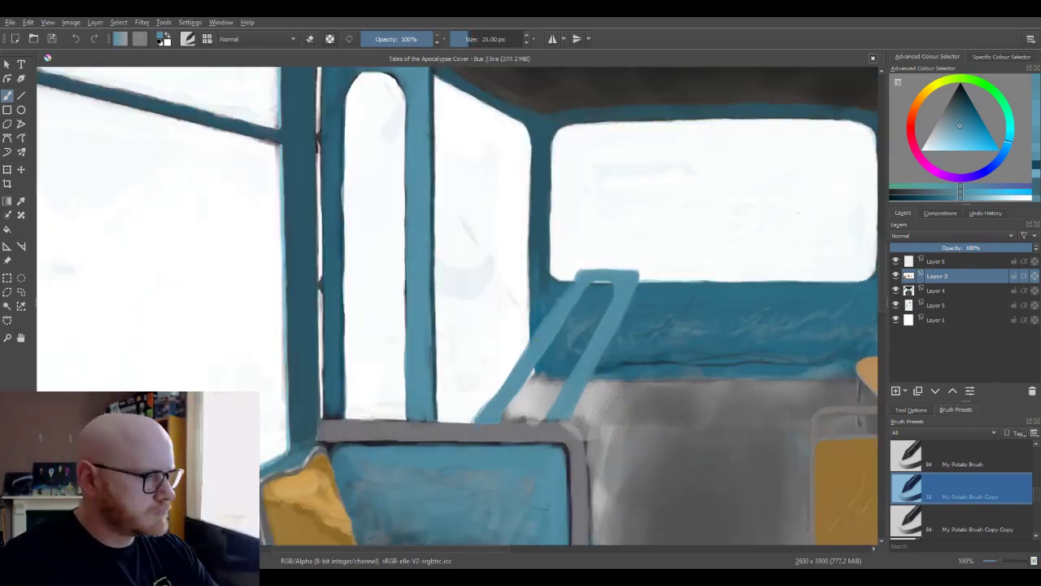
pyautogui.press('e')
pyautogui.moveTo(477, 415); pyautogui.dragTo(528, 341)
pyautogui.scroll(-4, 504, 360)
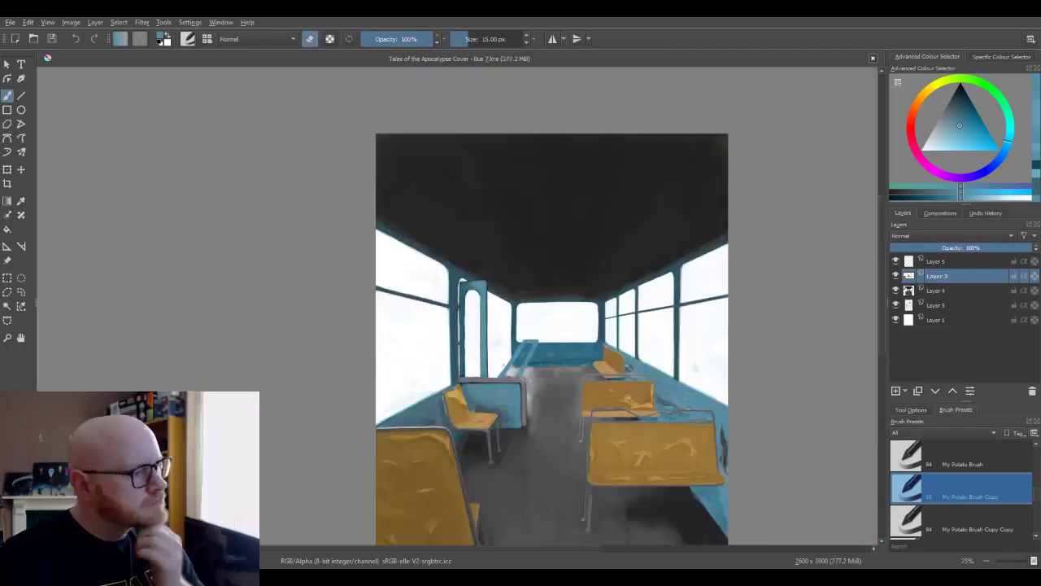
pyautogui.scroll(3, 507, 354)
pyautogui.scroll(1, 511, 448)
pyautogui.press('e')
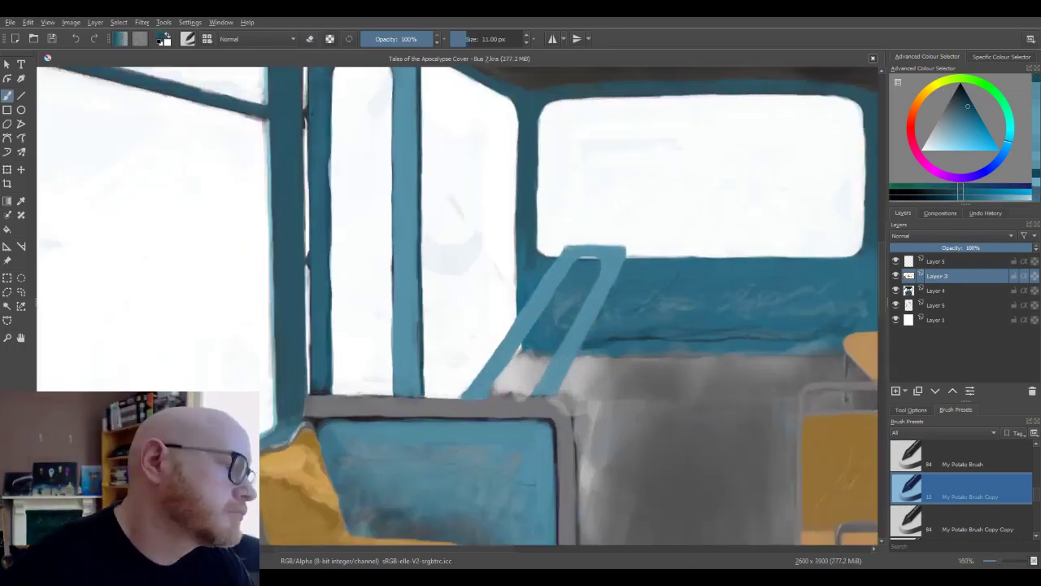
# Refine the inside of the steep loop and round its inner top with sampled blues and a 9 px brush
pyautogui.press('[')
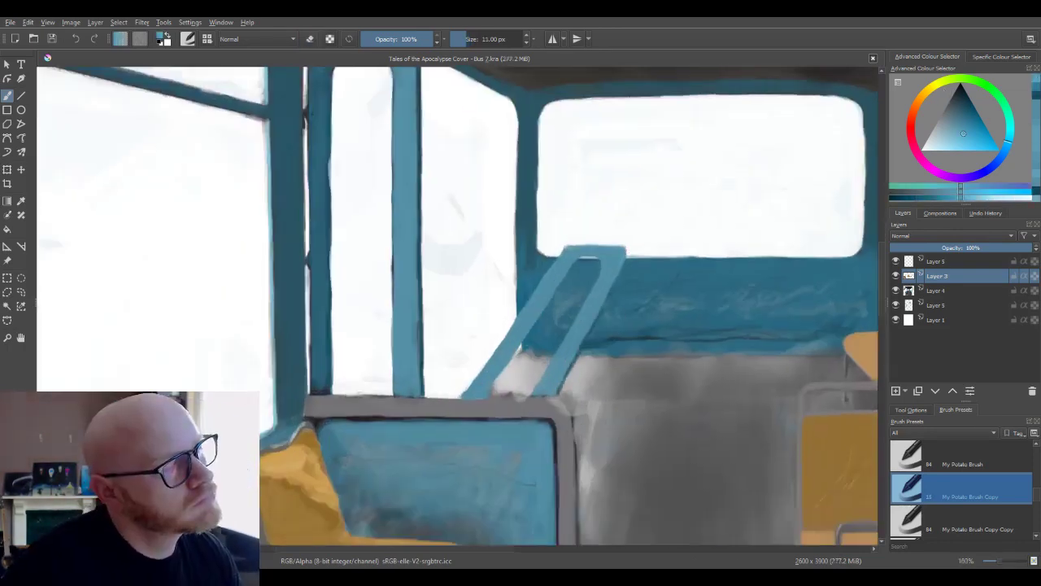
pyautogui.press('[')
pyautogui.press('[')
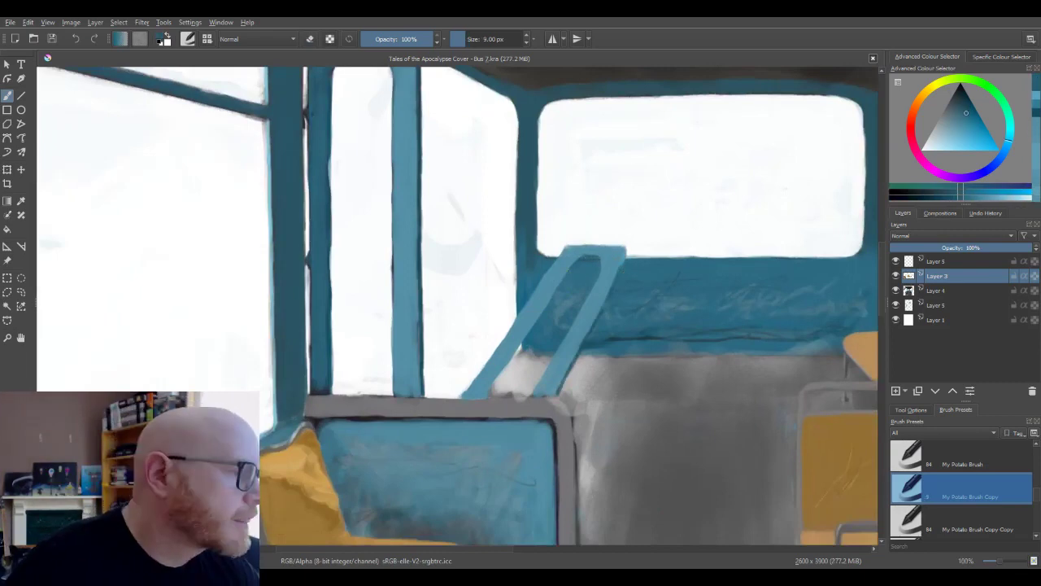
pyautogui.moveTo(521, 347)
pyautogui.mouseDown()
pyautogui.moveTo(487, 396)
pyautogui.moveTo(492, 373)
pyautogui.mouseUp()
pyautogui.keyDown('ctrl'); pyautogui.click(489, 349); pyautogui.keyUp('ctrl')
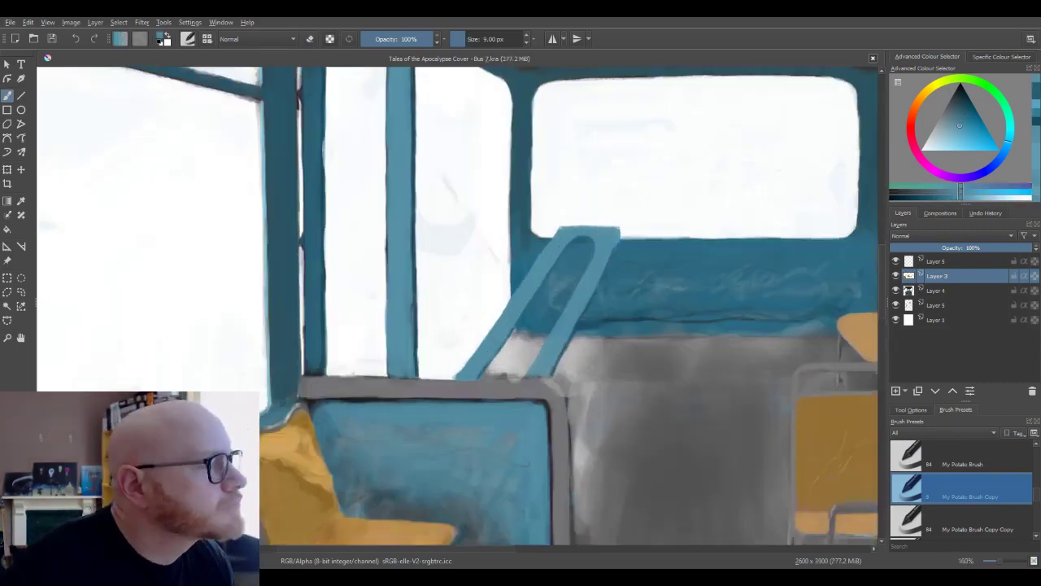
# Set the brush size to 20 px and save the painting
pyautogui.press('k')
pyautogui.press(']')
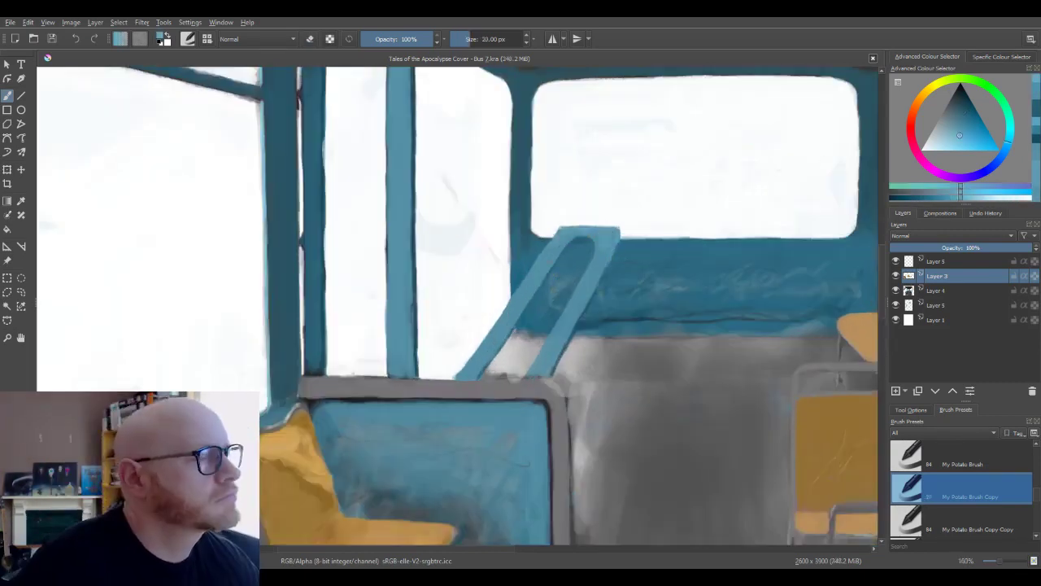
pyautogui.scroll(-3, 533, 197)
pyautogui.scroll(2, 544, 225)
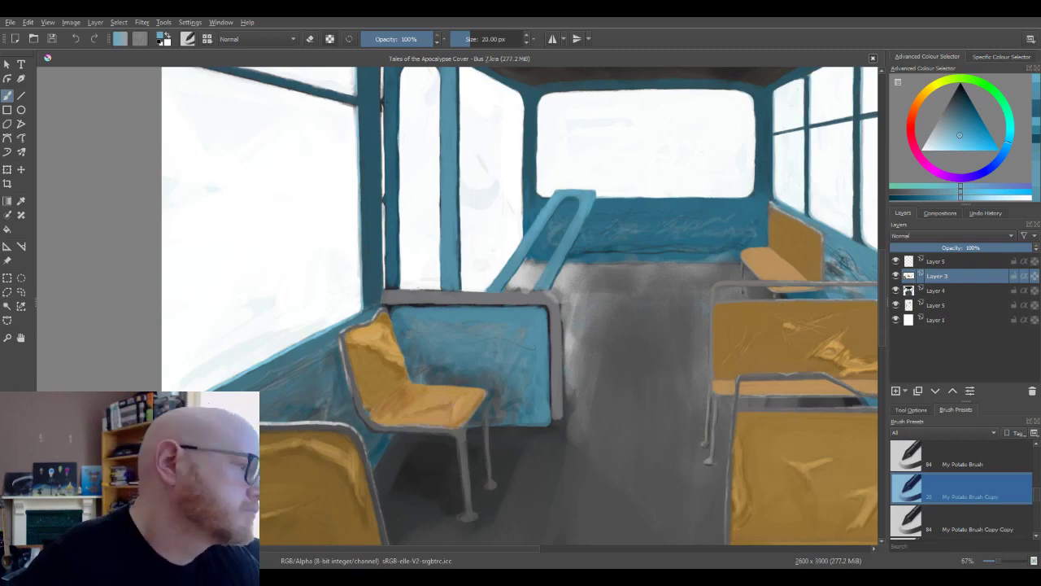
pyautogui.hotkey('ctrl', 's')
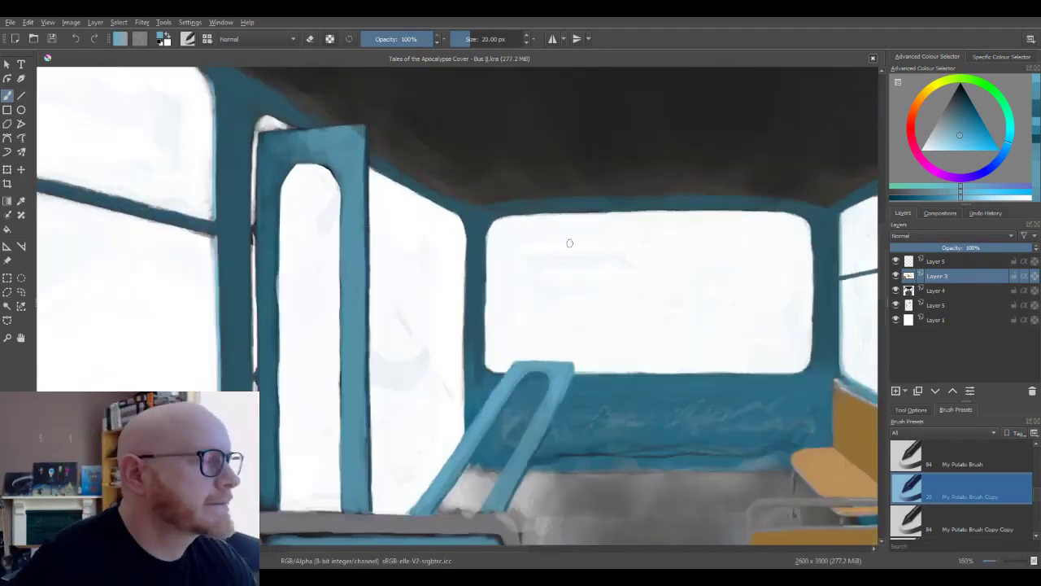
# Sample the dark blue of the side window pillar and make Layer 4 the active layer
pyautogui.moveTo(569, 239); pyautogui.dragTo(538, 207)
pyautogui.keyDown('ctrl'); pyautogui.click(181, 244); pyautogui.keyUp('ctrl')
pyautogui.click(895, 276)
pyautogui.click(896, 276)
pyautogui.click(937, 290)
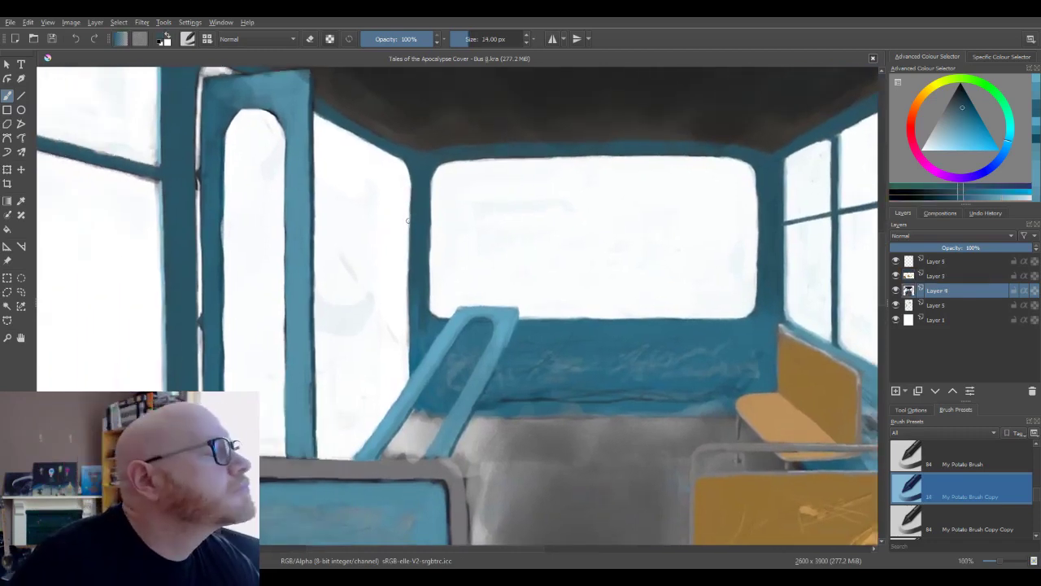
pyautogui.moveTo(409, 221); pyautogui.dragTo(386, 311)
pyautogui.hotkey('ctrl', 'z')
pyautogui.moveTo(410, 220); pyautogui.dragTo(374, 300)
pyautogui.hotkey('ctrl', 'z')
pyautogui.press('[')
pyautogui.press('[')
pyautogui.press('[')
pyautogui.moveTo(410, 230); pyautogui.dragTo(355, 313)
pyautogui.hotkey('ctrl', 'z')
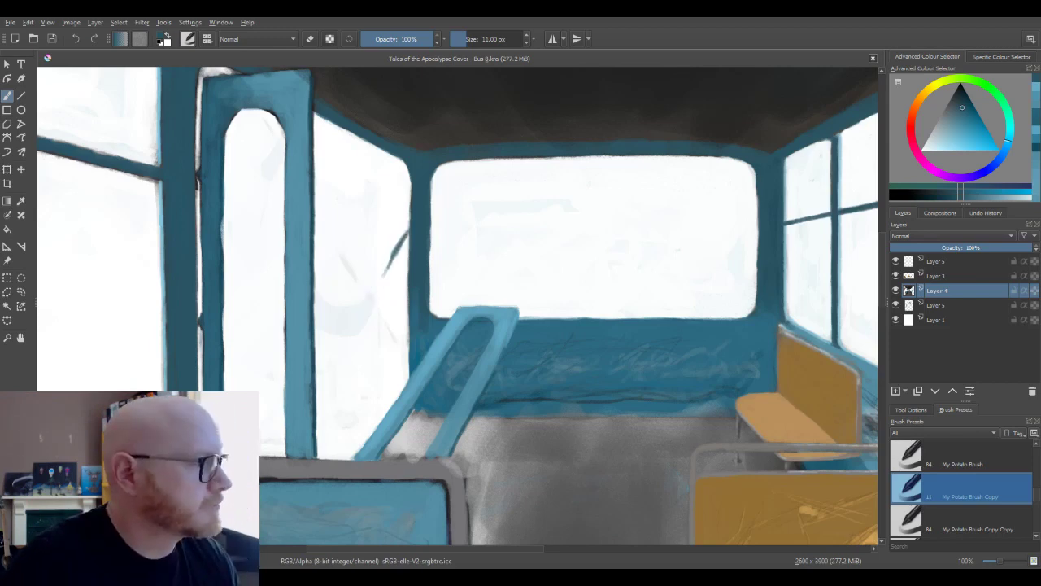
pyautogui.hotkey('ctrl', 'z')
# Paint a thin dark blue diagonal bar from the corner pillar into the front side window, refining it with a 7 px brush
pyautogui.moveTo(409, 208); pyautogui.dragTo(352, 292)
pyautogui.press('e')
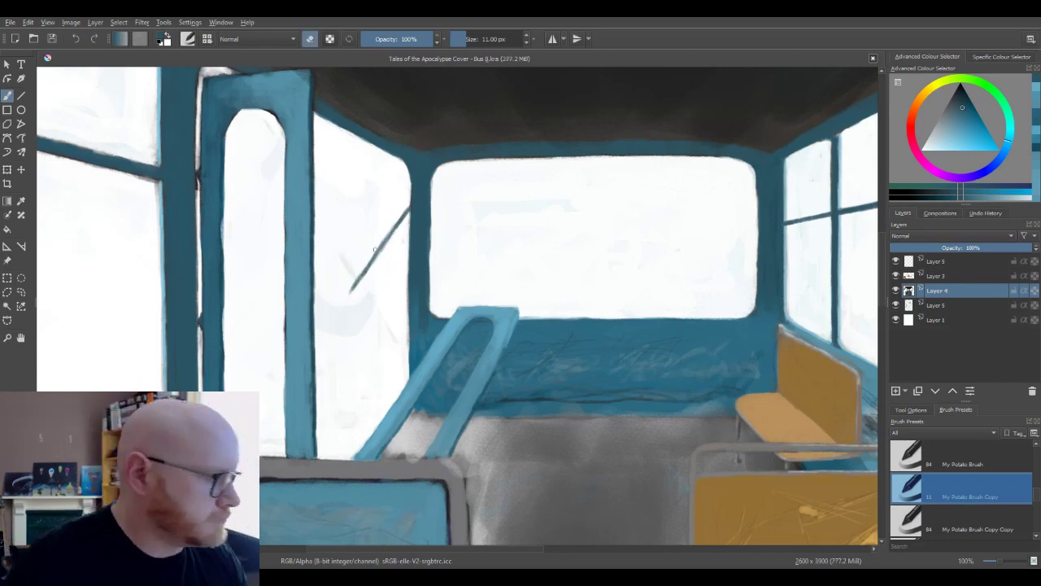
pyautogui.scroll(2, 374, 250)
pyautogui.press('e')
pyautogui.press('[')
pyautogui.press('[')
pyautogui.moveTo(443, 167); pyautogui.dragTo(330, 327)
pyautogui.moveTo(372, 272); pyautogui.dragTo(425, 197)
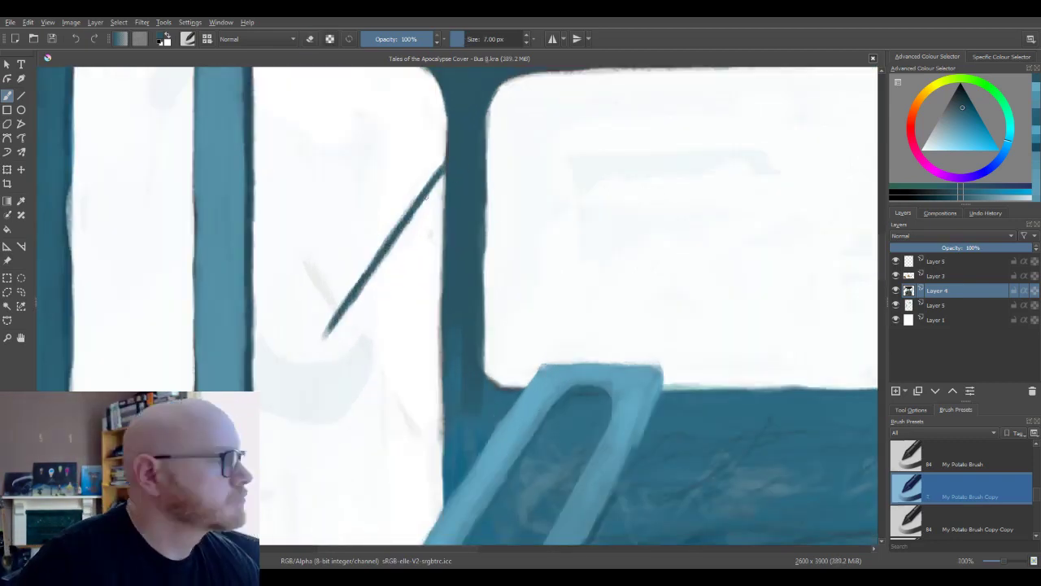
# Highlight the upper edge of the diagonal bar with a sampled lighter blue and a 5 px brush
pyautogui.keyDown('ctrl'); pyautogui.click(430, 253); pyautogui.keyUp('ctrl')
pyautogui.press('[')
pyautogui.press('[')
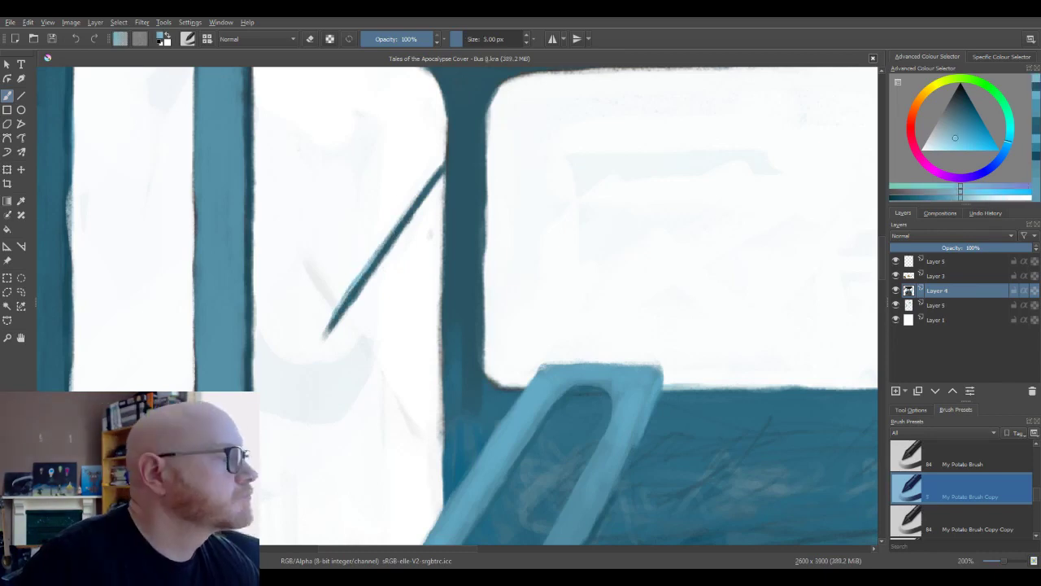
# Examine the diagonal bar, the corner pillar and the base of the slanted loop up close and from further out
pyautogui.moveTo(461, 179); pyautogui.dragTo(565, 301)
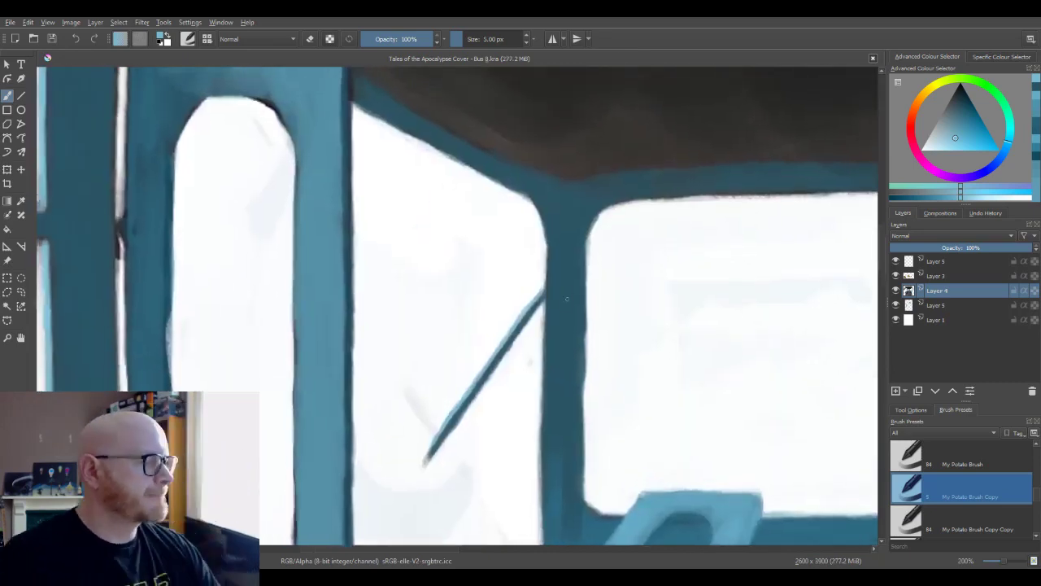
pyautogui.scroll(1, 561, 318)
pyautogui.moveTo(528, 159); pyautogui.dragTo(544, 275)
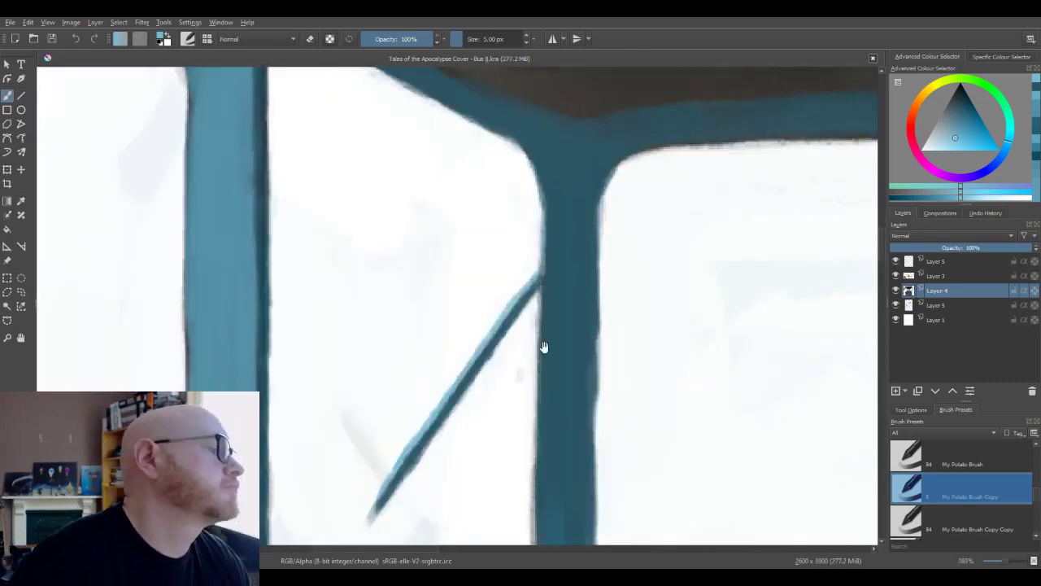
pyautogui.moveTo(544, 349); pyautogui.dragTo(562, 206)
pyautogui.moveTo(558, 136); pyautogui.dragTo(558, 230)
pyautogui.moveTo(554, 234)
pyautogui.mouseDown()
pyautogui.moveTo(572, 139)
pyautogui.moveTo(576, 240)
pyautogui.moveTo(575, 133)
pyautogui.mouseUp()
pyautogui.moveTo(575, 136); pyautogui.dragTo(574, 225)
pyautogui.moveTo(587, 294)
pyautogui.mouseDown()
pyautogui.moveTo(600, 200)
pyautogui.moveTo(585, 222)
pyautogui.moveTo(587, 285)
pyautogui.mouseUp()
pyautogui.moveTo(587, 280)
pyautogui.mouseDown()
pyautogui.moveTo(597, 203)
pyautogui.moveTo(594, 241)
pyautogui.mouseUp()
pyautogui.moveTo(598, 271); pyautogui.dragTo(605, 208)
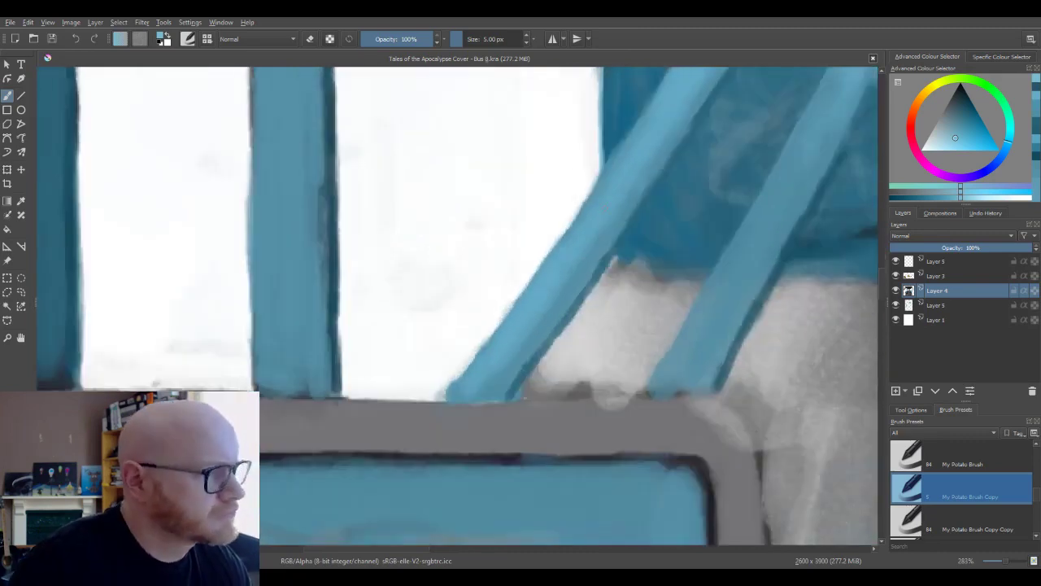
pyautogui.scroll(-6, 621, 246)
pyautogui.scroll(3, 622, 247)
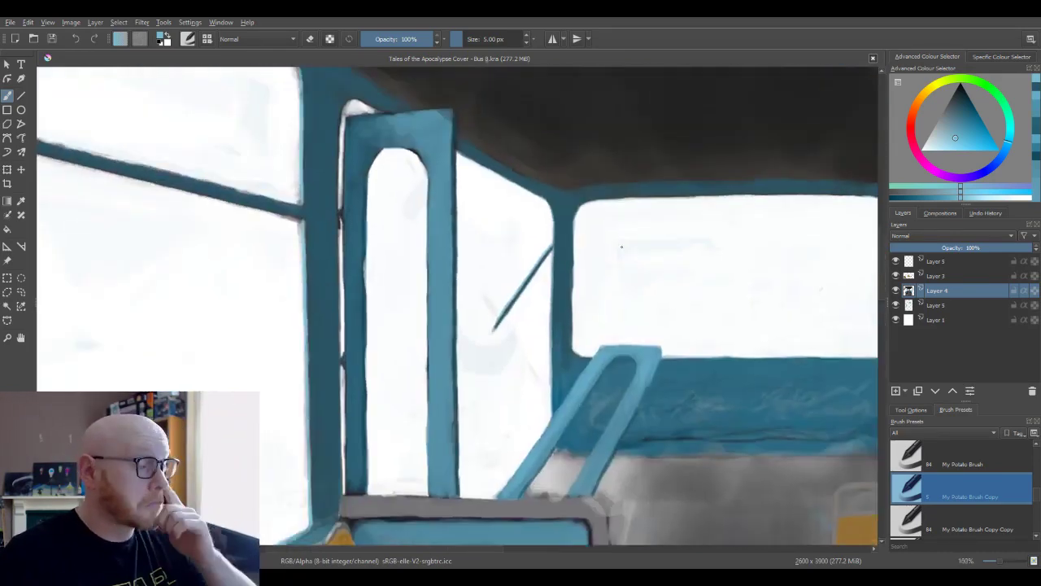
pyautogui.scroll(1, 565, 372)
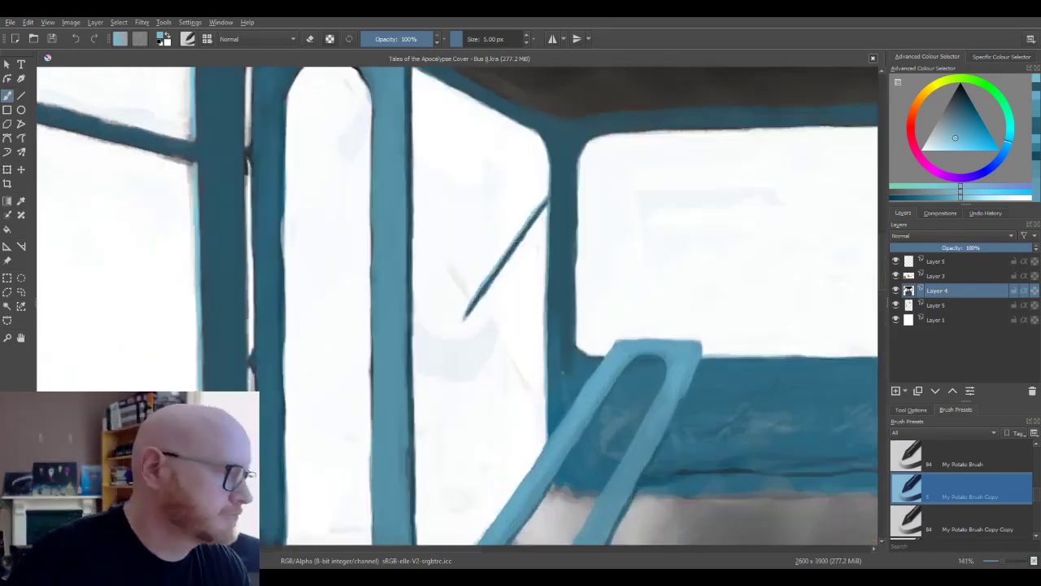
# Paint a bent dark blue pole behind the tall partition frame, using dark blue sampled from the painting
pyautogui.scroll(-1, 565, 372)
pyautogui.moveTo(566, 372)
pyautogui.mouseDown()
pyautogui.moveTo(619, 190)
pyautogui.moveTo(607, 203)
pyautogui.mouseUp()
pyautogui.keyDown('ctrl'); pyautogui.click(614, 155); pyautogui.keyUp('ctrl')
pyautogui.moveTo(549, 314)
pyautogui.mouseDown()
pyautogui.moveTo(547, 231)
pyautogui.moveTo(575, 311)
pyautogui.mouseUp()
pyautogui.moveTo(572, 348)
pyautogui.mouseDown()
pyautogui.moveTo(577, 309)
pyautogui.moveTo(540, 215)
pyautogui.moveTo(579, 307)
pyautogui.moveTo(559, 244)
pyautogui.mouseUp()
pyautogui.moveTo(520, 205); pyautogui.dragTo(572, 278)
pyautogui.moveTo(539, 204); pyautogui.dragTo(554, 238)
pyautogui.keyDown('shift'); pyautogui.moveTo(597, 277); pyautogui.dragTo(585, 277); pyautogui.keyUp('shift')
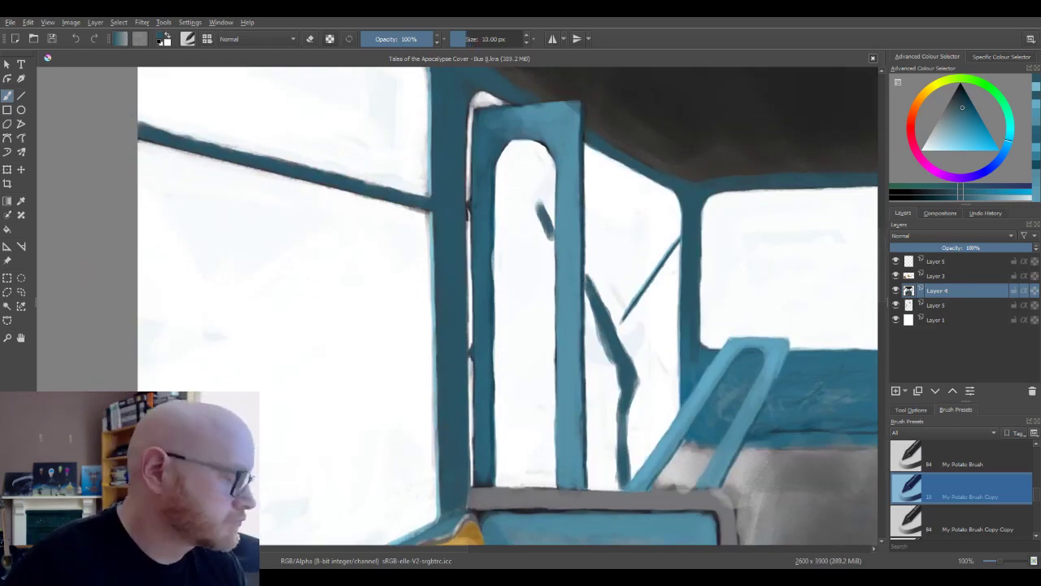
# Reshape the pole's upper end inside the tall frame's opening and extend it to a tapered tip
pyautogui.press('e')
pyautogui.moveTo(537, 204); pyautogui.dragTo(545, 210)
pyautogui.press('e')
pyautogui.moveTo(538, 199); pyautogui.dragTo(553, 230)
pyautogui.moveTo(529, 179); pyautogui.dragTo(553, 221)
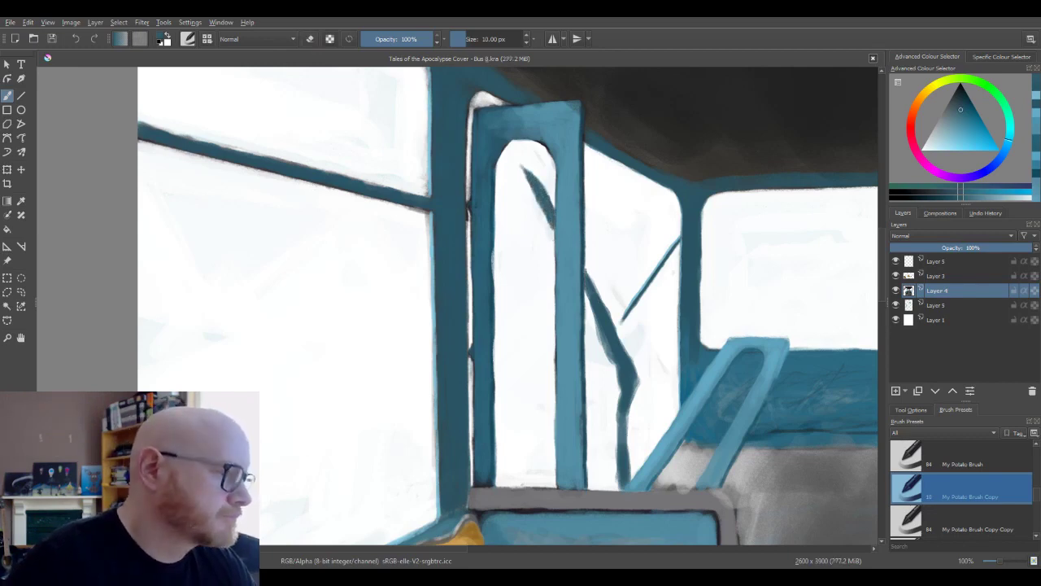
# Trim the edges of the pole's lower section with the eraser and repaint its base in dark blue
pyautogui.press('e')
pyautogui.moveTo(598, 323); pyautogui.dragTo(609, 367)
pyautogui.moveTo(595, 279)
pyautogui.mouseDown()
pyautogui.moveTo(638, 395)
pyautogui.moveTo(633, 375)
pyautogui.moveTo(632, 464)
pyautogui.mouseUp()
pyautogui.press('e')
pyautogui.moveTo(621, 411); pyautogui.dragTo(627, 473)
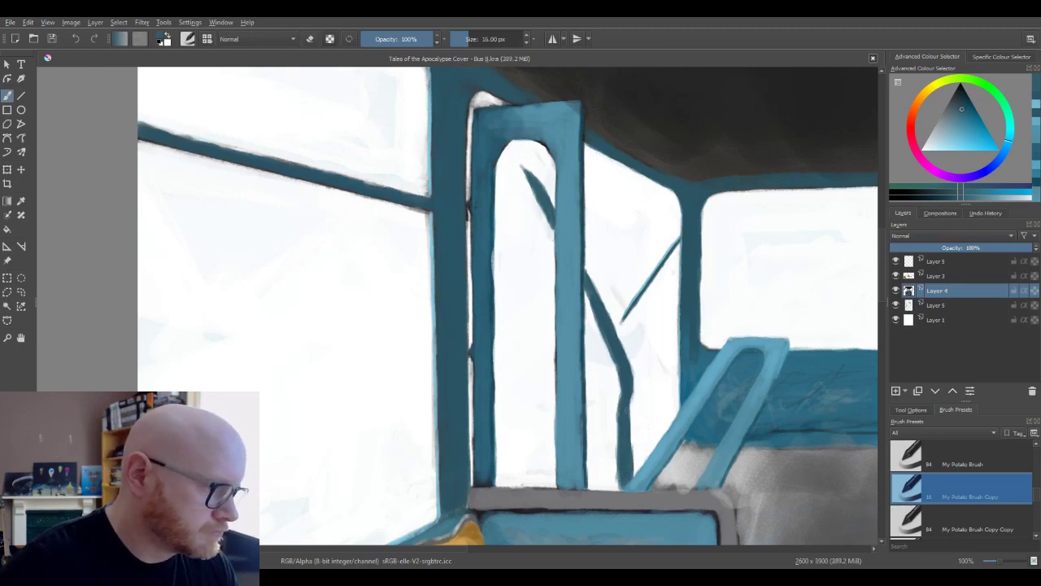
pyautogui.scroll(-3, 621, 383)
pyautogui.scroll(3, 632, 398)
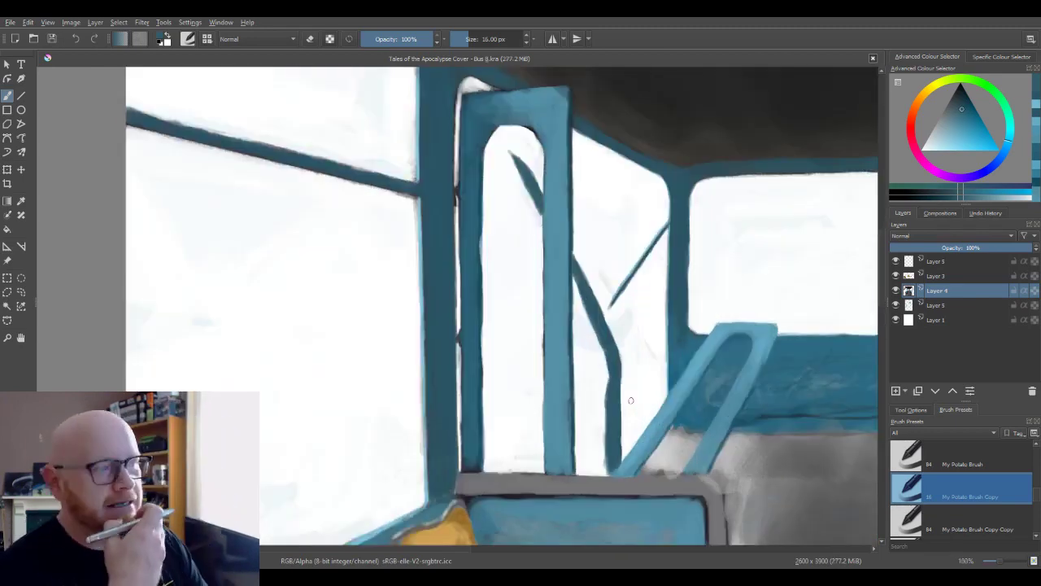
# Add small dark blue brackets to the inner edge of the pole's upper and lower sections with an 11 px brush
pyautogui.press('[')
pyautogui.press('[')
pyautogui.press('[')
pyautogui.press('[')
pyautogui.press('[')
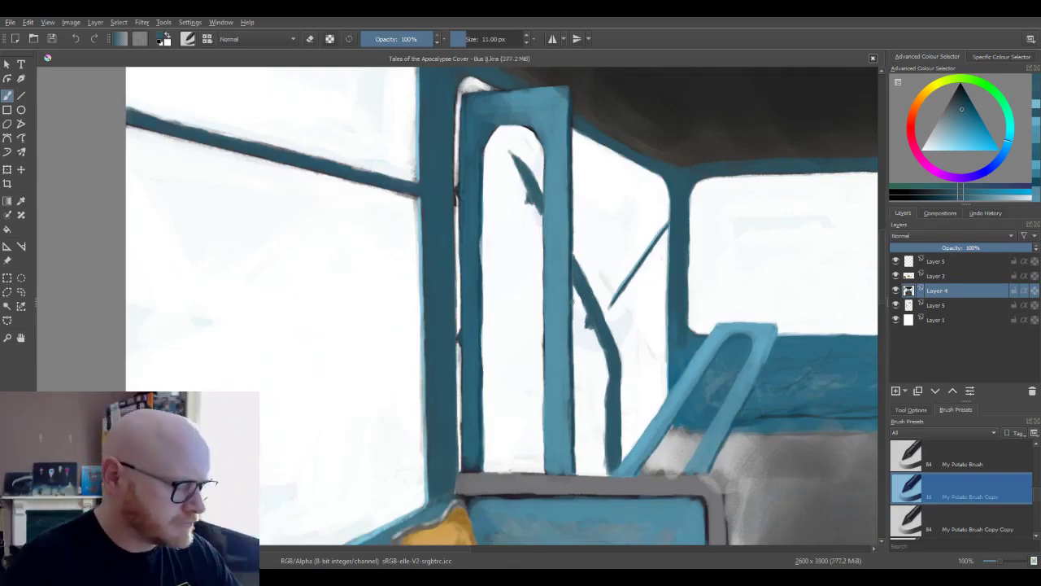
# Paint the pole's upper tip lighter with sampled blues, reducing the brush for the finer strokes
pyautogui.keyDown('ctrl'); pyautogui.click(558, 260); pyautogui.keyUp('ctrl')
pyautogui.press(']')
pyautogui.press(']')
pyautogui.press(']')
pyautogui.press(']')
pyautogui.press(']')
pyautogui.press(']')
pyautogui.moveTo(521, 166); pyautogui.dragTo(537, 202)
pyautogui.keyDown('ctrl'); pyautogui.click(534, 184); pyautogui.keyUp('ctrl')
pyautogui.press('[')
pyautogui.press('[')
pyautogui.press('[')
pyautogui.press('[')
pyautogui.press('[')
pyautogui.press('[')
pyautogui.press('[')
pyautogui.press('[')
pyautogui.moveTo(513, 156); pyautogui.dragTo(542, 213)
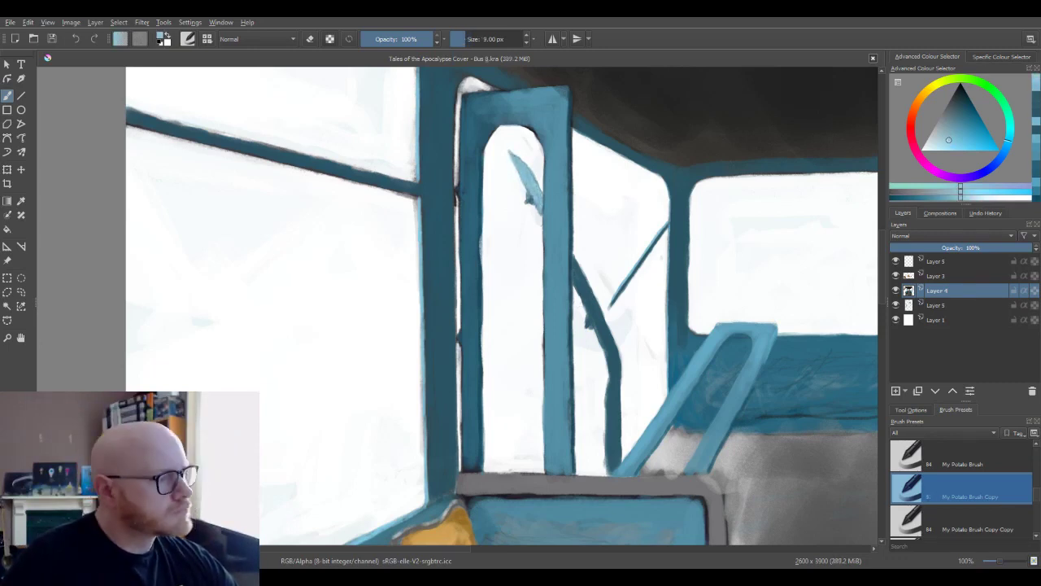
# Lighten the slanted part of the pole's lower section with sampled blues and varying brush sizes
pyautogui.press(']')
pyautogui.press(']')
pyautogui.press(']')
pyautogui.press(']')
pyautogui.moveTo(574, 260); pyautogui.dragTo(594, 318)
pyautogui.moveTo(596, 303)
pyautogui.mouseDown()
pyautogui.moveTo(607, 342)
pyautogui.moveTo(597, 311)
pyautogui.mouseUp()
pyautogui.keyDown('ctrl'); pyautogui.click(600, 324); pyautogui.keyUp('ctrl')
pyautogui.press(']')
pyautogui.press(']')
pyautogui.press(']')
pyautogui.press(']')
pyautogui.moveTo(599, 327); pyautogui.dragTo(614, 353)
pyautogui.press('[')
pyautogui.press('[')
pyautogui.press('[')
pyautogui.moveTo(601, 308); pyautogui.dragTo(612, 342)
pyautogui.moveTo(587, 281)
pyautogui.mouseDown()
pyautogui.moveTo(609, 323)
pyautogui.moveTo(613, 411)
pyautogui.mouseUp()
# Blend the pole's bend into its darker vertical base with sampled mid blues
pyautogui.press('[')
pyautogui.press('[')
pyautogui.press('[')
pyautogui.press('[')
pyautogui.press(']')
pyautogui.press(']')
pyautogui.press(']')
pyautogui.press(']')
pyautogui.keyDown('ctrl'); pyautogui.click(612, 354); pyautogui.keyUp('ctrl')
pyautogui.moveTo(618, 358); pyautogui.dragTo(616, 405)
pyautogui.keyDown('ctrl'); pyautogui.click(614, 399); pyautogui.keyUp('ctrl')
pyautogui.press(']')
pyautogui.press(']')
pyautogui.scroll(-3, 617, 376)
pyautogui.scroll(3, 616, 387)
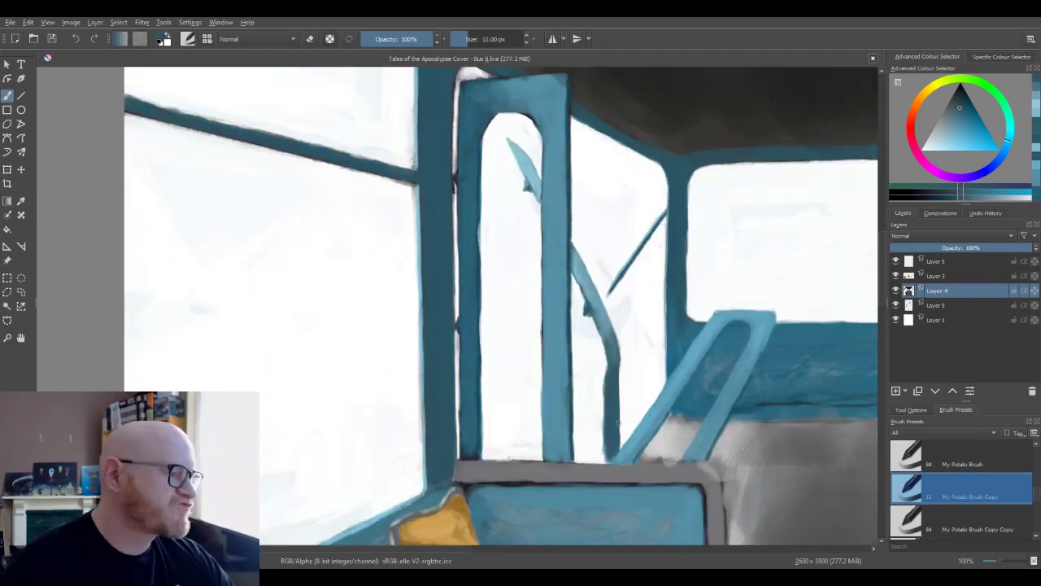
# Add sampled light blue highlights along the slanted parts of the pole with an 8 px brush
pyautogui.moveTo(530, 173); pyautogui.dragTo(546, 141)
pyautogui.keyDown('ctrl'); pyautogui.click(546, 141); pyautogui.keyUp('ctrl')
pyautogui.press('[')
pyautogui.press('[')
pyautogui.press('[')
pyautogui.press('[')
pyautogui.press('[')
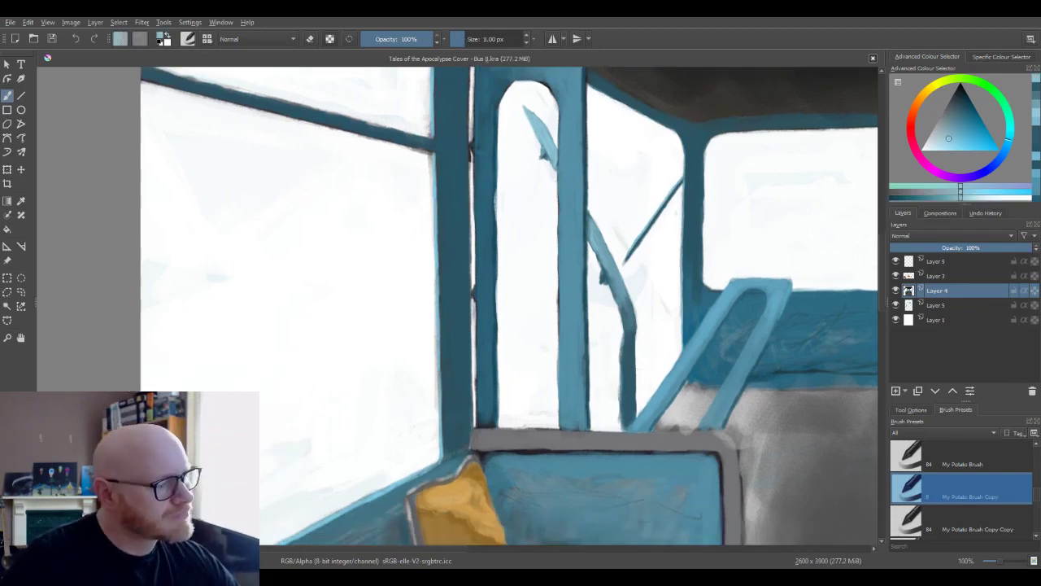
pyautogui.moveTo(622, 316)
pyautogui.mouseDown()
pyautogui.moveTo(622, 336)
pyautogui.moveTo(611, 291)
pyautogui.moveTo(617, 307)
pyautogui.mouseUp()
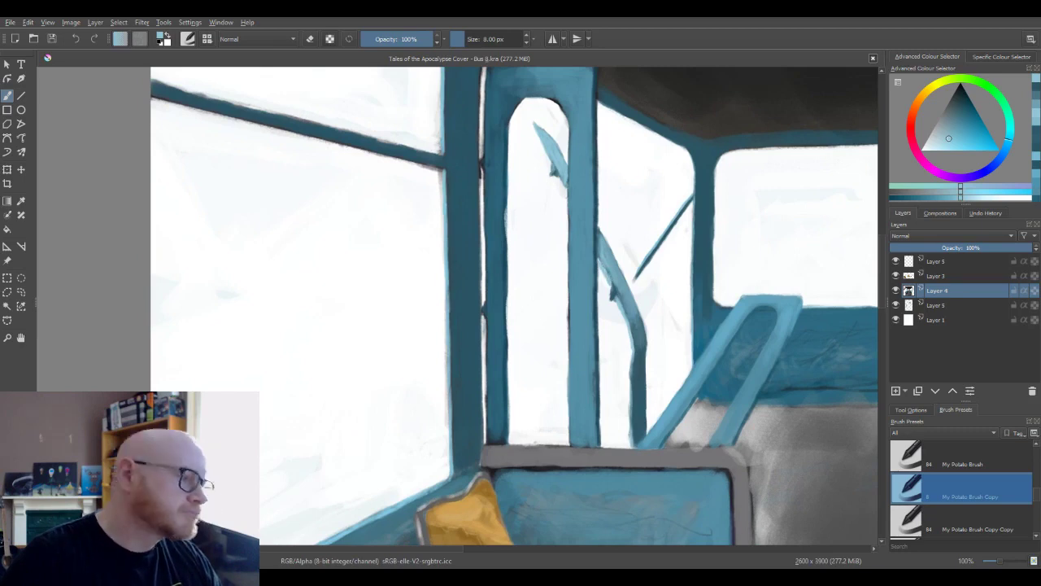
# Adjust the light blue and paint it along the pole's slanted lower section with a 13 px brush
pyautogui.click(952, 133)
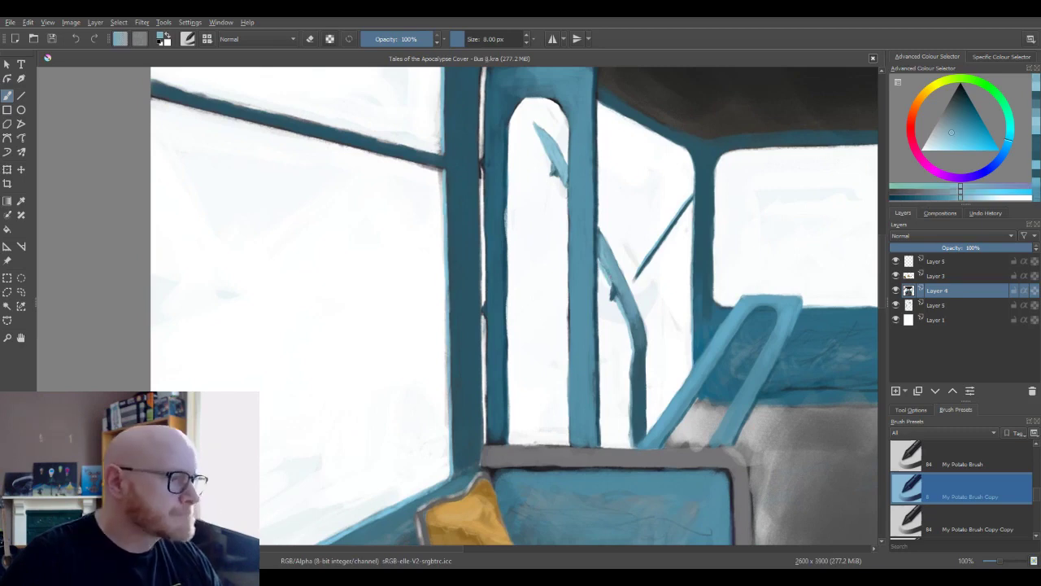
pyautogui.press('l')
pyautogui.click(953, 137)
pyautogui.press(']')
pyautogui.press(']')
pyautogui.press(']')
pyautogui.press(']')
pyautogui.press(']')
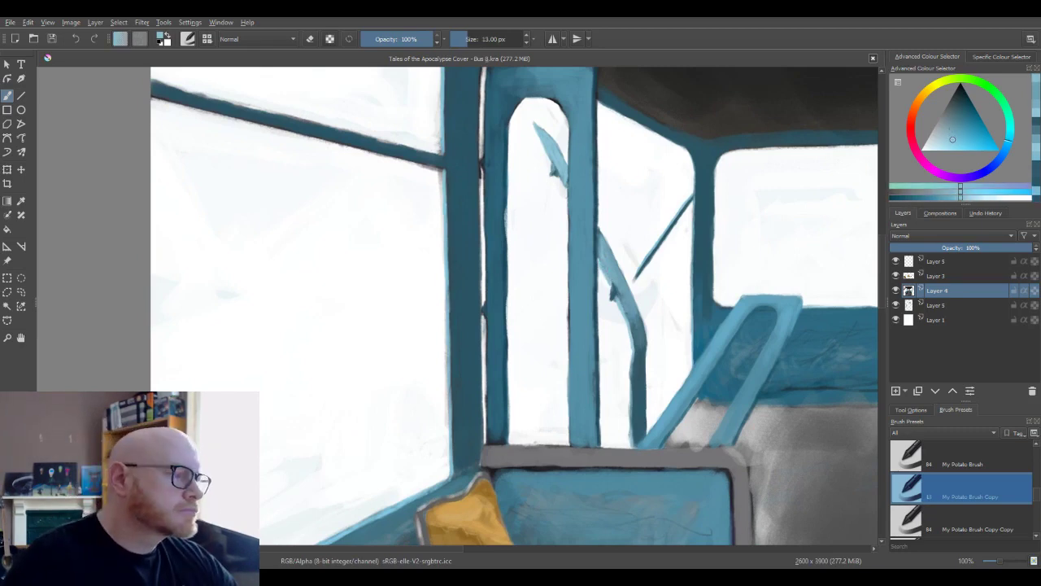
pyautogui.moveTo(606, 249); pyautogui.dragTo(623, 298)
# Pick a paler blue, brighten the pole's upper tip and reduce the brush to 8 px
pyautogui.click(951, 140)
pyautogui.click(945, 146)
pyautogui.moveTo(554, 144)
pyautogui.mouseDown()
pyautogui.moveTo(566, 183)
pyautogui.moveTo(561, 160)
pyautogui.moveTo(553, 174)
pyautogui.moveTo(567, 189)
pyautogui.moveTo(543, 144)
pyautogui.moveTo(565, 187)
pyautogui.mouseUp()
pyautogui.press('[')
pyautogui.press('[')
pyautogui.press('[')
pyautogui.press('[')
pyautogui.press('[')
# Choose a very pale blue and highlight the pole's lower section down past the bend
pyautogui.keyDown('ctrl'); pyautogui.click(611, 282); pyautogui.keyUp('ctrl')
pyautogui.press('k')
pyautogui.click(939, 149)
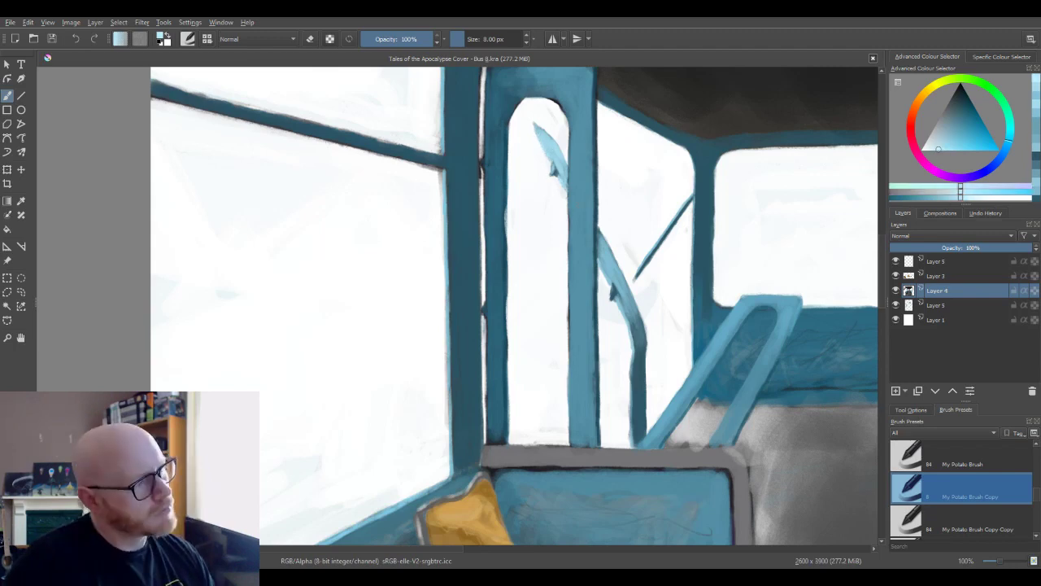
pyautogui.moveTo(603, 270)
pyautogui.mouseDown()
pyautogui.moveTo(633, 337)
pyautogui.moveTo(634, 371)
pyautogui.mouseUp()
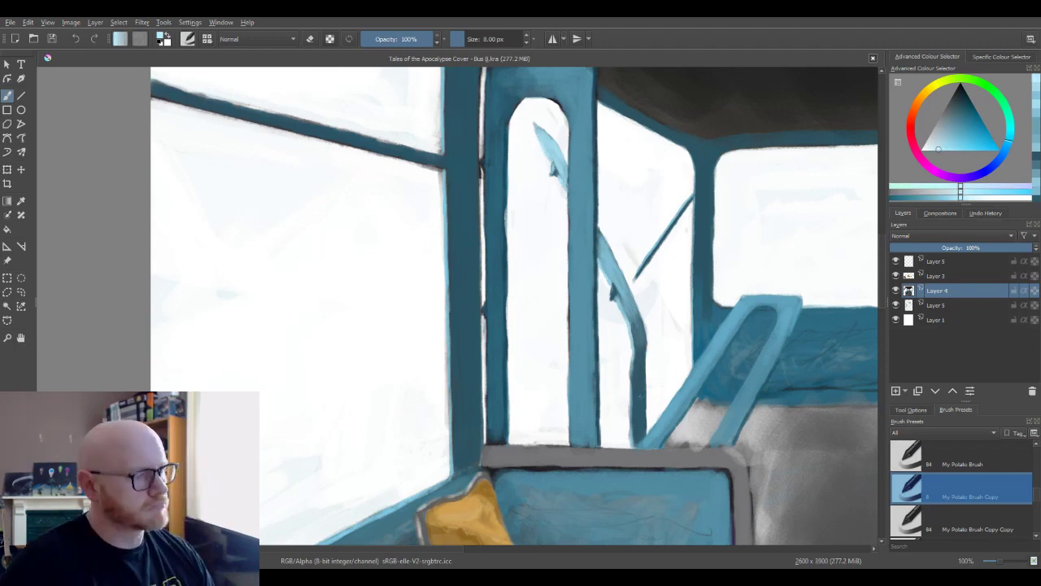
# Examine the pole and partition frame within the whole bus interior at several zoom levels
pyautogui.scroll(-1, 639, 332)
pyautogui.scroll(-1, 639, 332)
pyautogui.scroll(1, 678, 354)
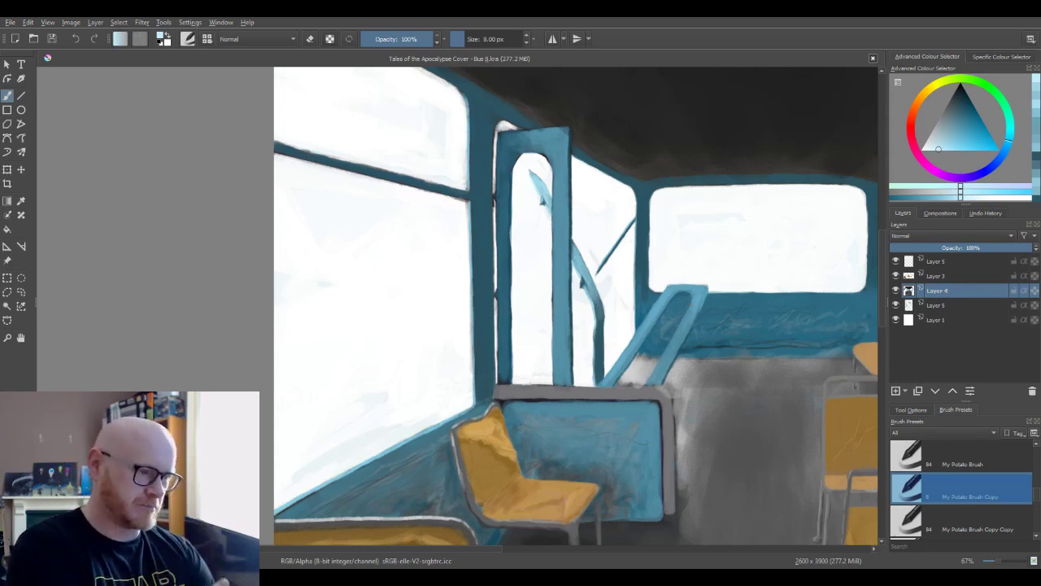
pyautogui.scroll(-3, 697, 311)
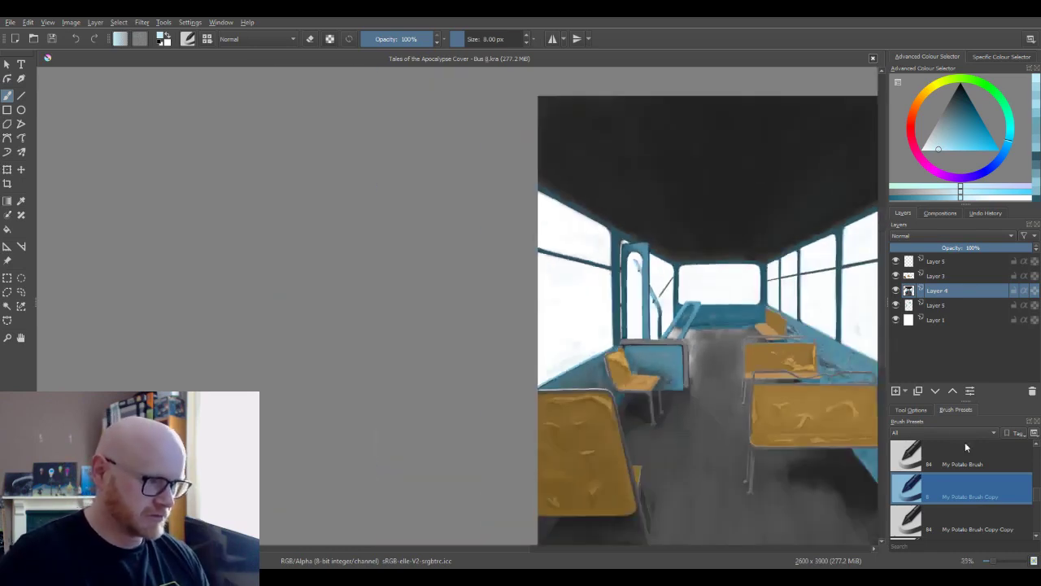
pyautogui.moveTo(713, 244); pyautogui.dragTo(602, 156)
pyautogui.scroll(3, 539, 197)
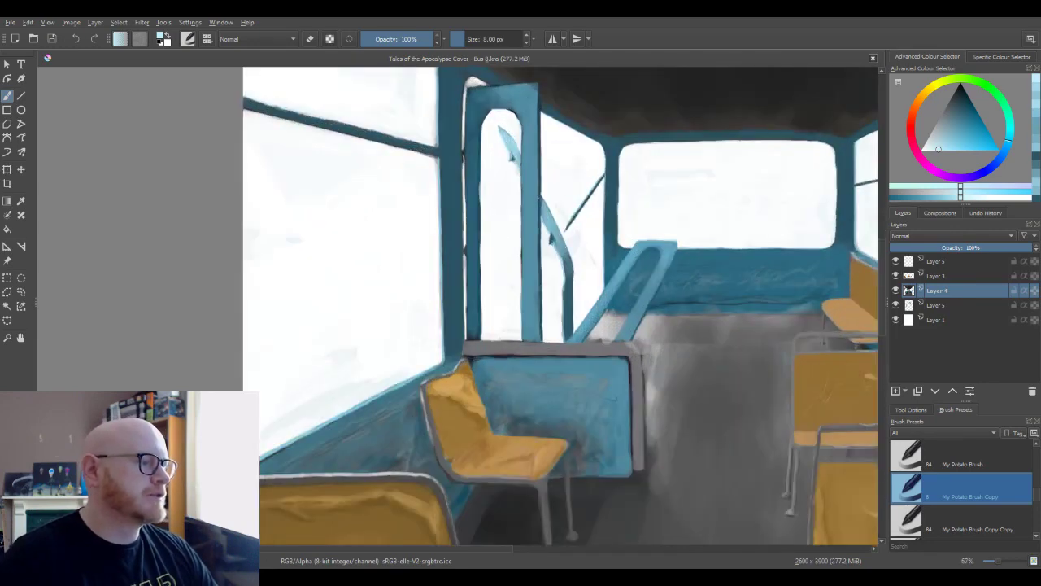
pyautogui.scroll(-4, 555, 192)
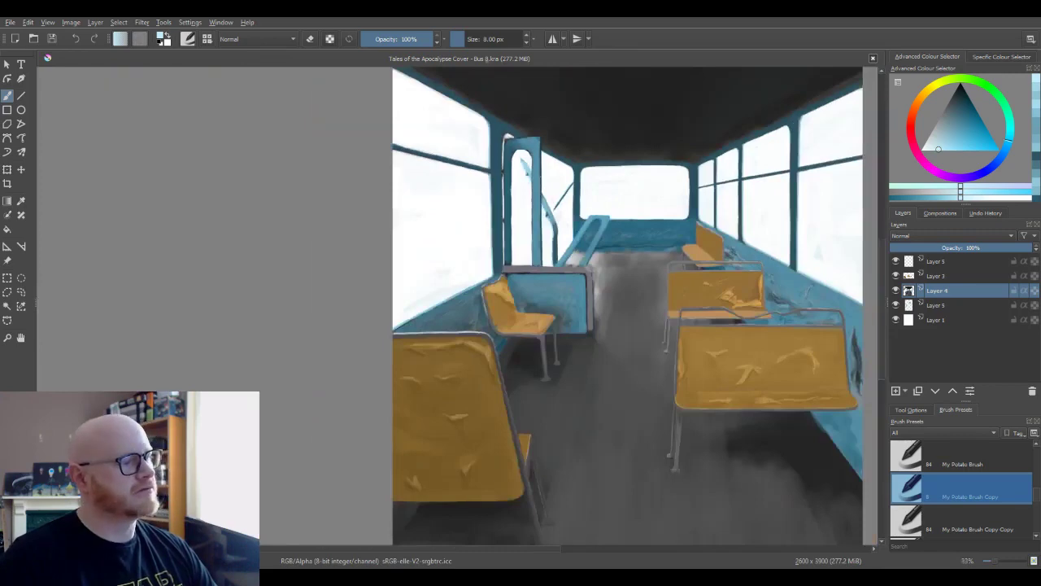
pyautogui.scroll(4, 540, 175)
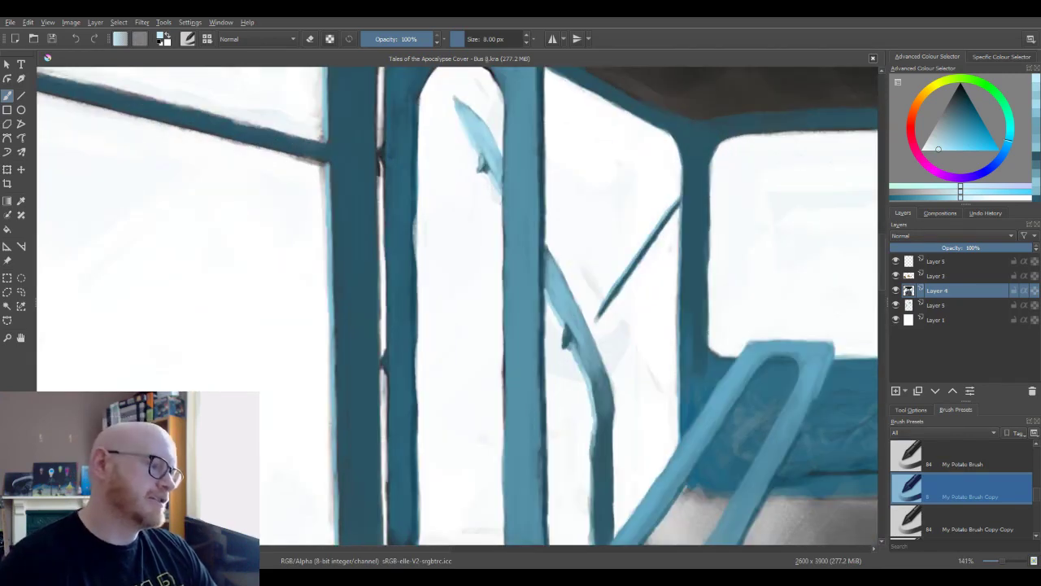
pyautogui.moveTo(553, 278); pyautogui.dragTo(571, 304)
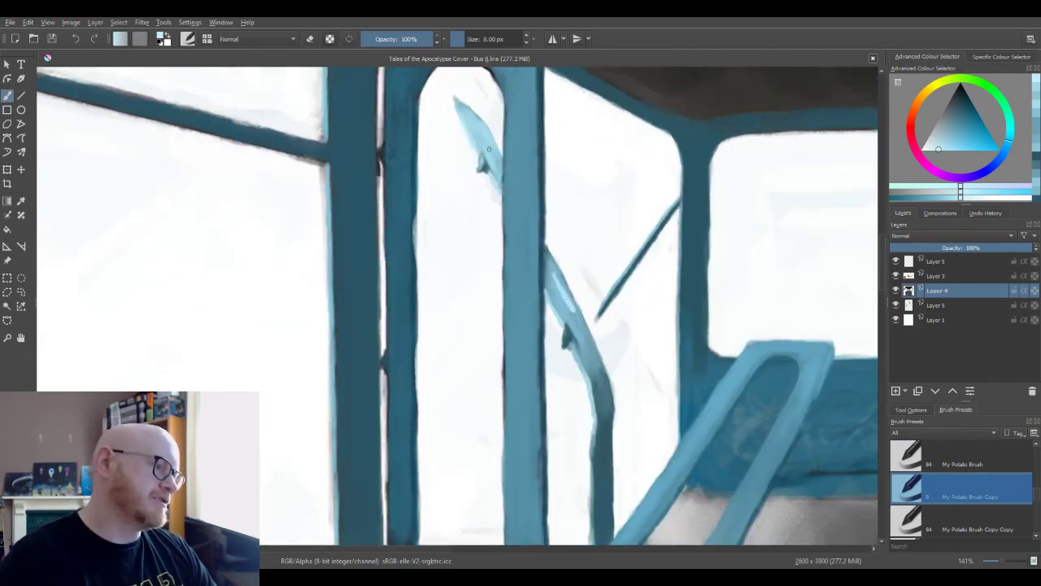
pyautogui.moveTo(485, 144); pyautogui.dragTo(495, 163)
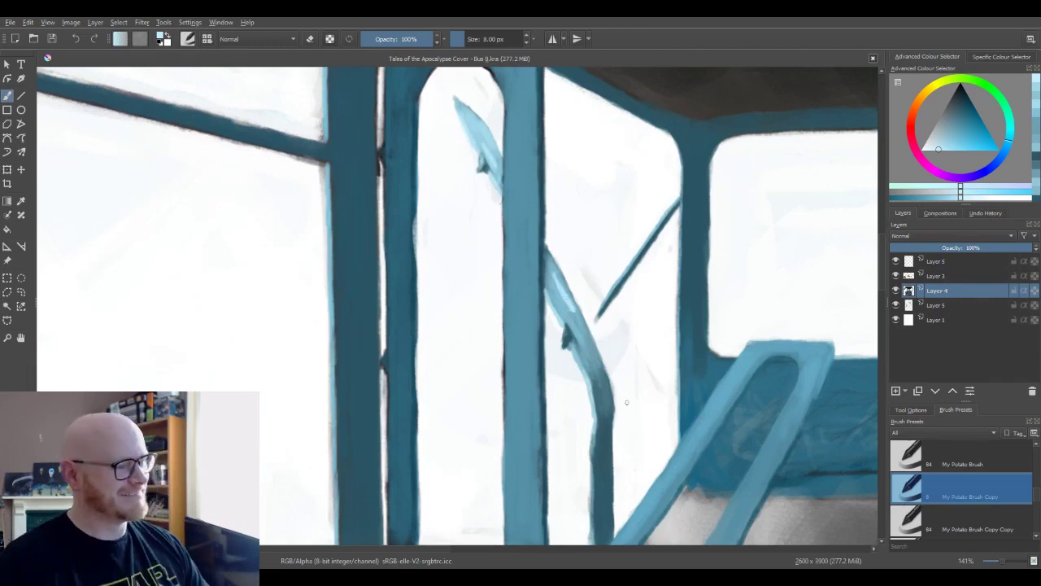
pyautogui.hotkey('ctrl', 'z')
pyautogui.hotkey('ctrl', 'z')
pyautogui.hotkey('ctrl', 'z')
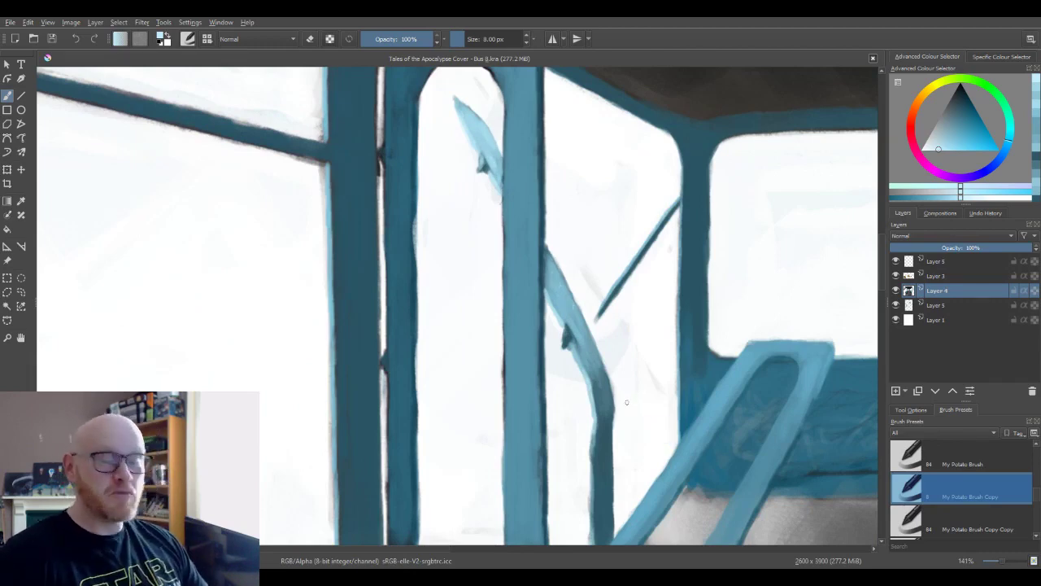
pyautogui.scroll(-1, 627, 402)
pyautogui.scroll(-1, 627, 402)
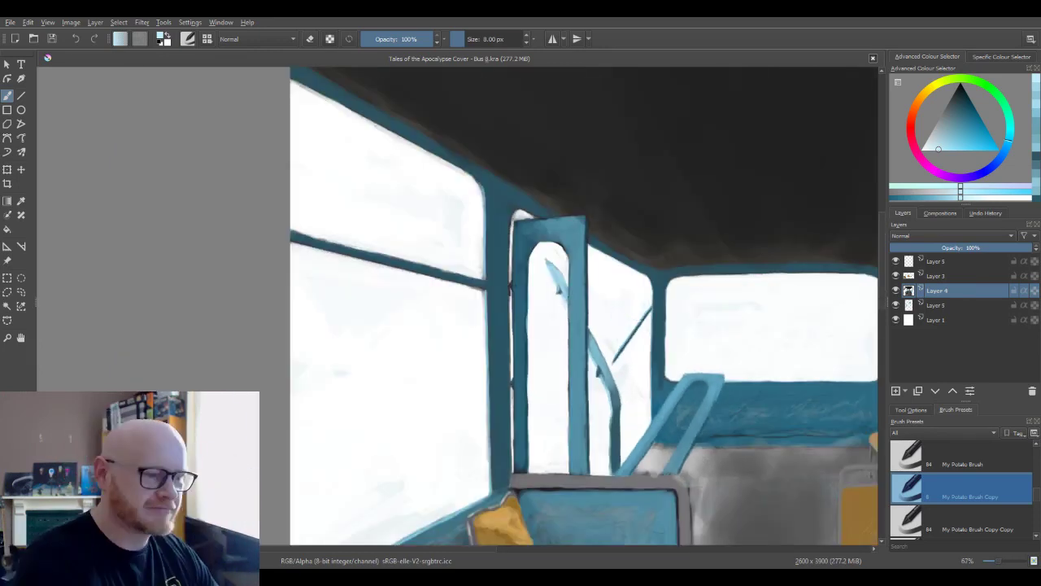
# Lasso the pole's upper piece inside the partition opening, move it slightly down to line up with the lower section, and clear the selection
pyautogui.scroll(1, 696, 421)
pyautogui.click(22, 291)
pyautogui.moveTo(462, 197); pyautogui.dragTo(486, 252)
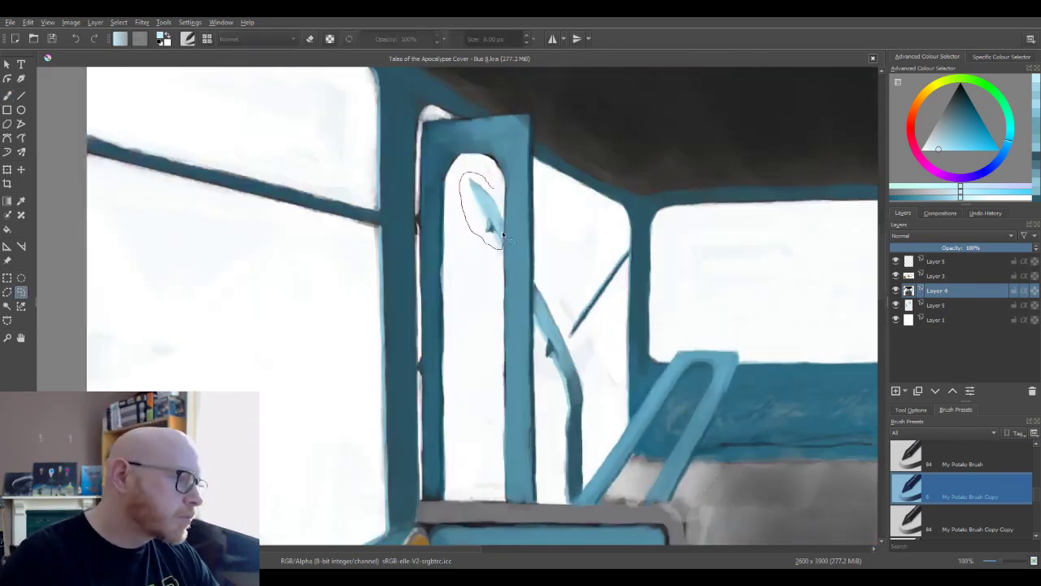
pyautogui.hotkey('ctrl', 't')
pyautogui.scroll(-2, 485, 258)
pyautogui.click(6, 64)
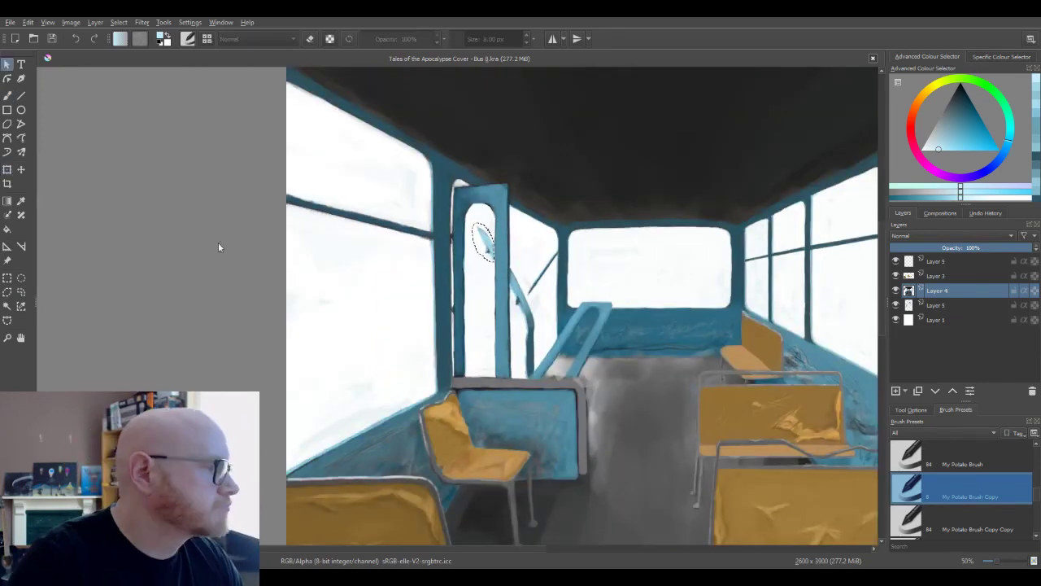
pyautogui.click(7, 278)
pyautogui.click(174, 293)
# Sample the pole's light blue and touch up its upper piece beside the partition post with a 7 px brush
pyautogui.click(7, 96)
pyautogui.scroll(3, 491, 228)
pyautogui.press('[')
pyautogui.keyDown('ctrl'); pyautogui.click(495, 286); pyautogui.keyUp('ctrl')
pyautogui.moveTo(495, 287); pyautogui.dragTo(496, 297)
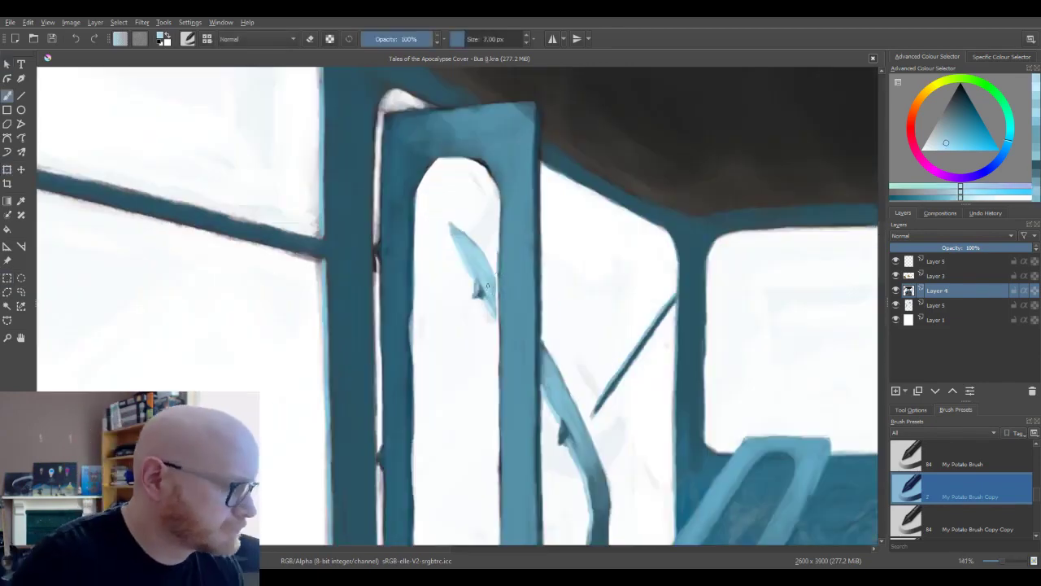
pyautogui.keyDown('ctrl'); pyautogui.click(493, 298); pyautogui.keyUp('ctrl')
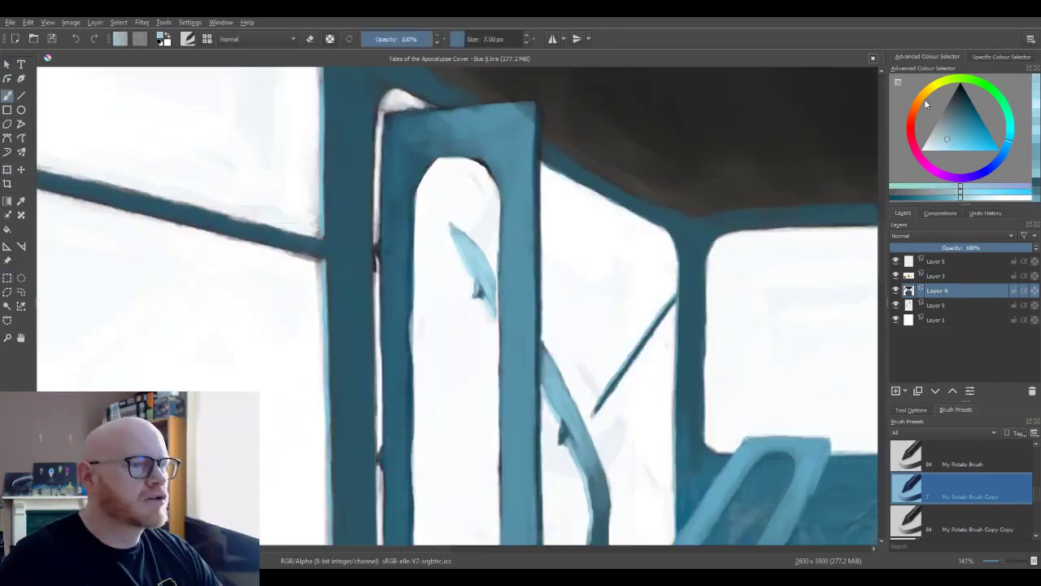
pyautogui.press('e')
pyautogui.press('e')
pyautogui.press('pageup')
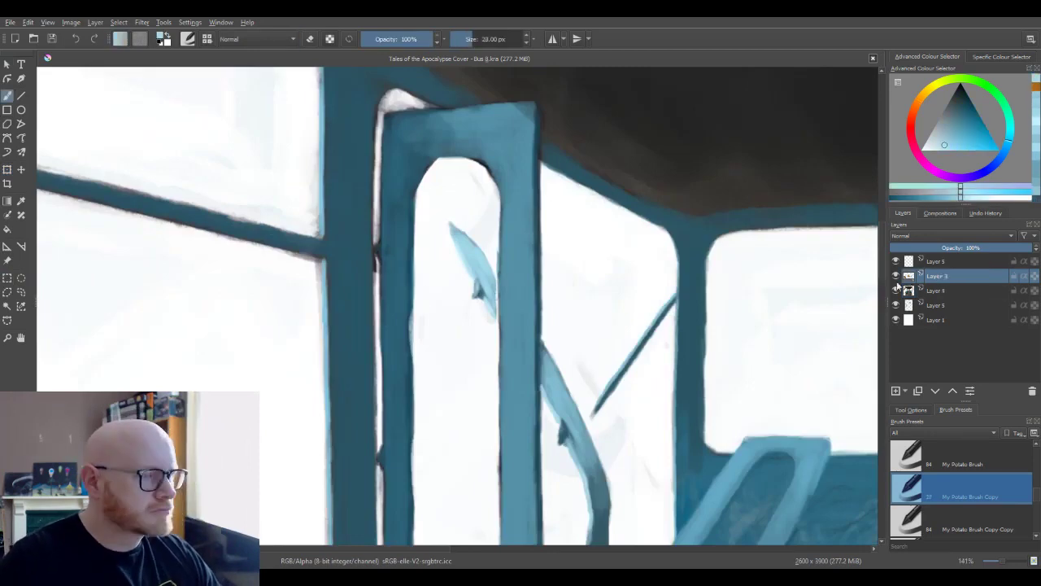
pyautogui.press('pagedown')
pyautogui.press('pagedown')
pyautogui.press('pagedown')
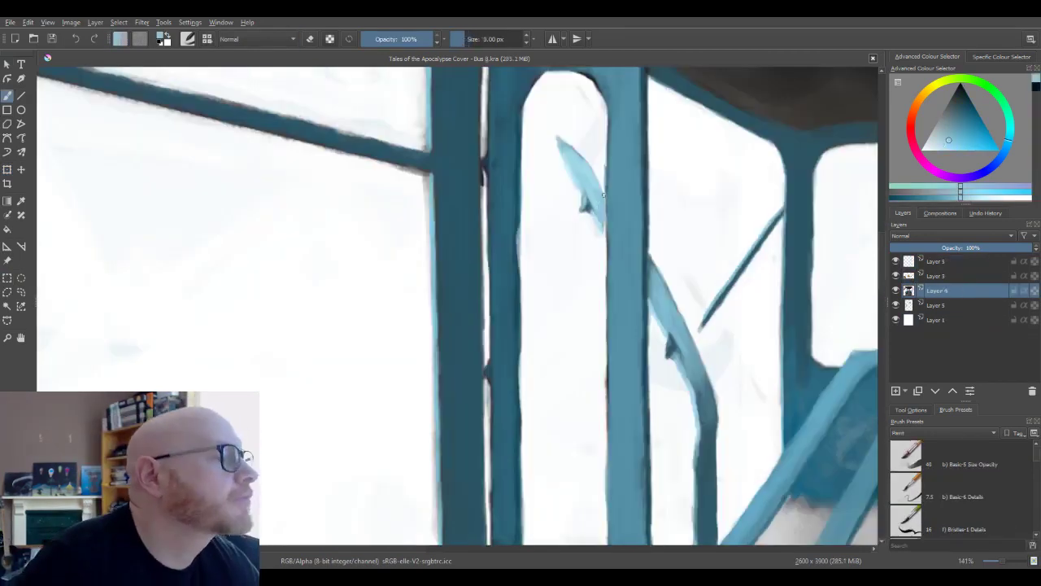
# Retouch the pole's upper piece beside the post with light blue and brush mid blue along the partition post's outer edge
pyautogui.moveTo(604, 195); pyautogui.dragTo(593, 172)
pyautogui.keyDown('ctrl'); pyautogui.click(598, 186); pyautogui.keyUp('ctrl')
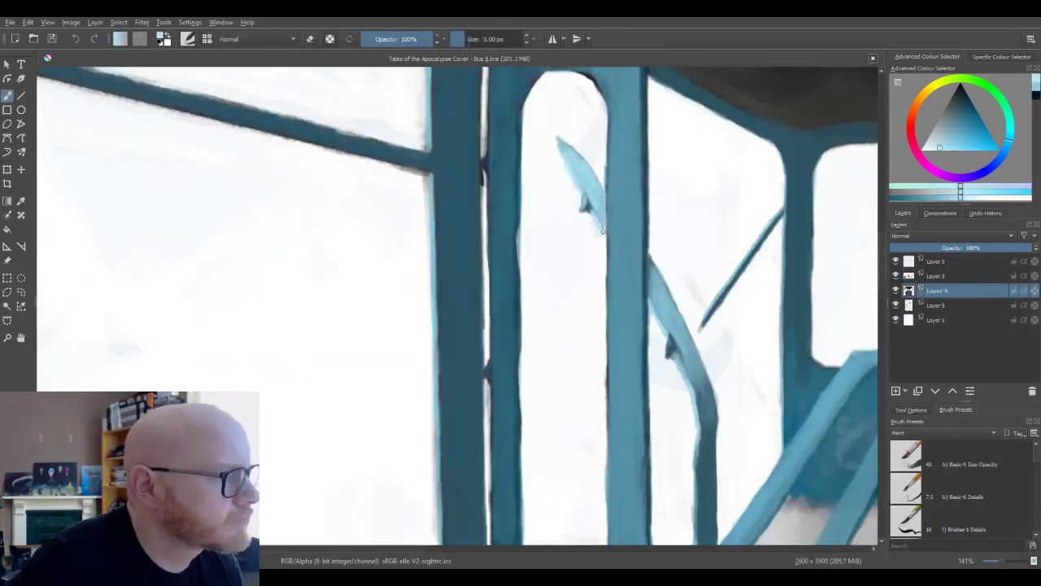
pyautogui.keyDown('ctrl'); pyautogui.click(620, 183); pyautogui.keyUp('ctrl')
pyautogui.scroll(-1, 448, 125)
pyautogui.keyDown('ctrl'); pyautogui.click(572, 146); pyautogui.keyUp('ctrl')
pyautogui.press(']')
pyautogui.press(']')
pyautogui.press(']')
pyautogui.press(']')
pyautogui.press(']')
pyautogui.moveTo(561, 133); pyautogui.dragTo(562, 153)
pyautogui.moveTo(562, 204); pyautogui.dragTo(562, 224)
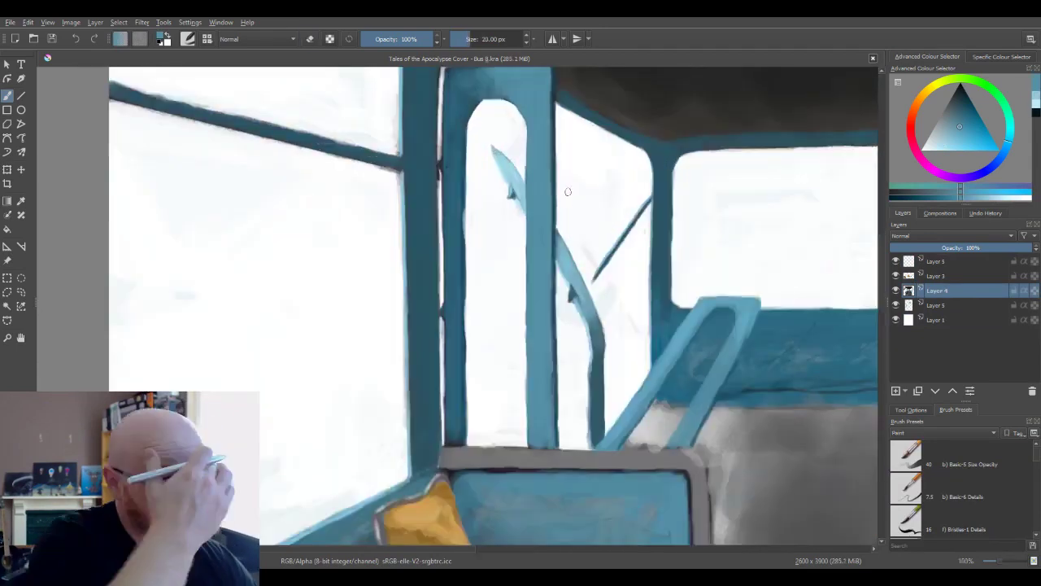
# Sample the rear wall's blue and rough in the top edge of a dark patch between the bent pole and window pillar
pyautogui.keyDown('ctrl'); pyautogui.click(660, 318); pyautogui.keyUp('ctrl')
pyautogui.press('[')
pyautogui.press('[')
pyautogui.moveTo(610, 343)
pyautogui.mouseDown()
pyautogui.moveTo(649, 315)
pyautogui.moveTo(623, 319)
pyautogui.mouseUp()
pyautogui.moveTo(620, 316)
pyautogui.mouseDown()
pyautogui.moveTo(648, 315)
pyautogui.moveTo(615, 346)
pyautogui.mouseUp()
# Enlarge the brush to 32 px and fill the gap between the bent pole and the slanted handrail with blue
pyautogui.press(']')
pyautogui.press(']')
pyautogui.press(']')
pyautogui.press(']')
pyautogui.press(']')
pyautogui.press(']')
pyautogui.press(']')
pyautogui.press(']')
pyautogui.moveTo(639, 333)
pyautogui.mouseDown()
pyautogui.moveTo(612, 389)
pyautogui.moveTo(614, 419)
pyautogui.mouseUp()
pyautogui.moveTo(611, 362); pyautogui.dragTo(610, 429)
# Sample a darker teal and paint it over the blue patch from the window pillar to the bent pole
pyautogui.keyDown('ctrl'); pyautogui.click(601, 390); pyautogui.keyUp('ctrl')
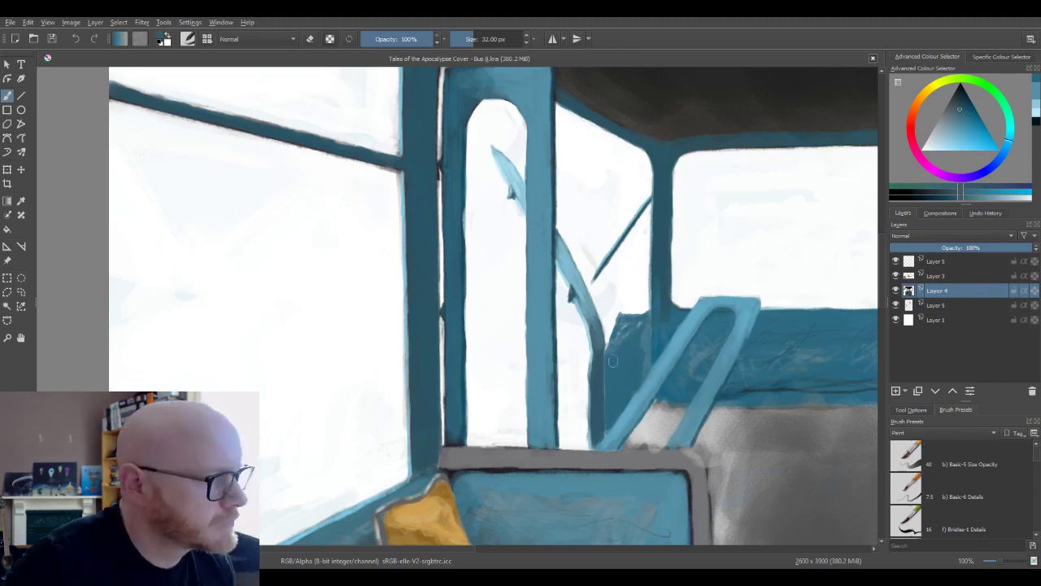
pyautogui.moveTo(645, 327); pyautogui.dragTo(641, 376)
pyautogui.moveTo(612, 348); pyautogui.dragTo(645, 322)
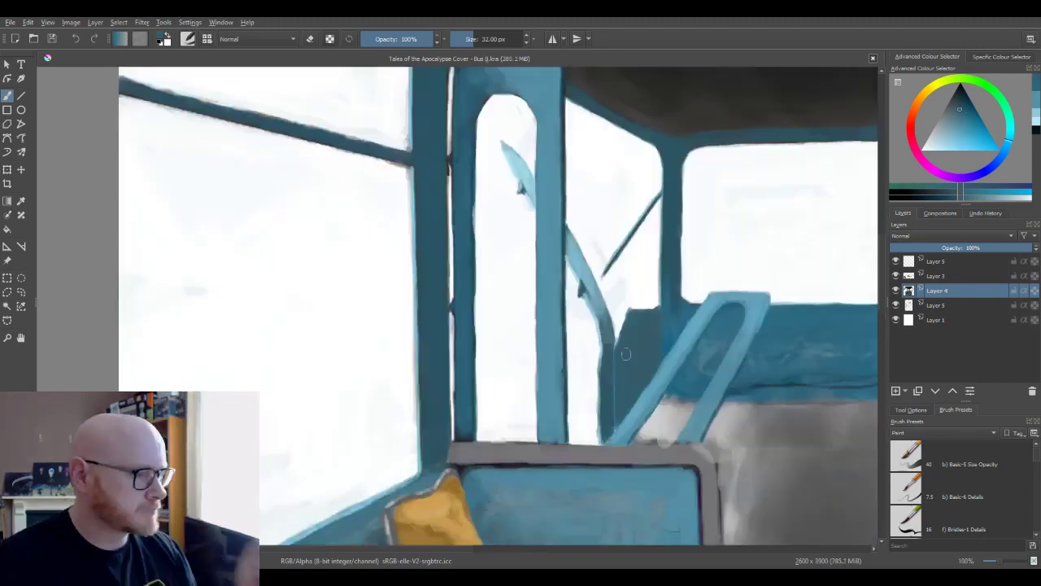
pyautogui.keyDown('ctrl'); pyautogui.click(623, 334); pyautogui.keyUp('ctrl')
pyautogui.moveTo(622, 325)
pyautogui.mouseDown()
pyautogui.moveTo(626, 309)
pyautogui.moveTo(655, 301)
pyautogui.moveTo(614, 416)
pyautogui.mouseUp()
# Shrink the brush and refine the bent pole's dark edge where it meets the teal patch
pyautogui.keyDown('ctrl'); pyautogui.click(619, 334); pyautogui.keyUp('ctrl')
pyautogui.scroll(3, 616, 350)
pyautogui.press('[')
pyautogui.keyDown('ctrl'); pyautogui.click(600, 350); pyautogui.keyUp('ctrl')
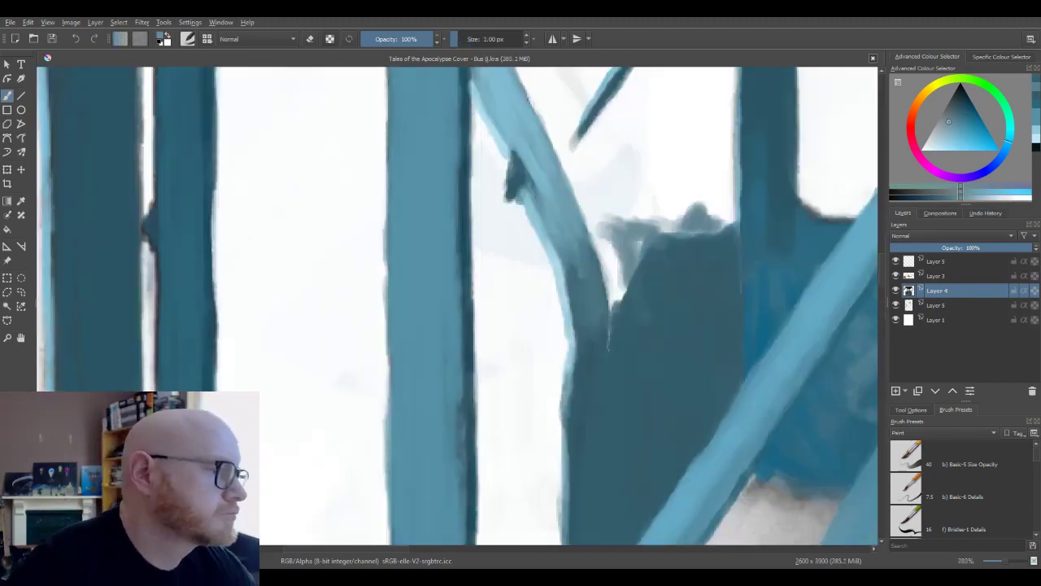
pyautogui.moveTo(601, 358); pyautogui.dragTo(608, 429)
# Sample a grey-blue and roughen the teal patch's upper edge beside the bent pole with a 10 px brush
pyautogui.scroll(-3, 608, 432)
pyautogui.keyDown('ctrl'); pyautogui.click(616, 358); pyautogui.keyUp('ctrl')
pyautogui.scroll(2, 618, 378)
pyautogui.moveTo(624, 359); pyautogui.dragTo(623, 394)
pyautogui.moveTo(628, 383); pyautogui.dragTo(605, 420)
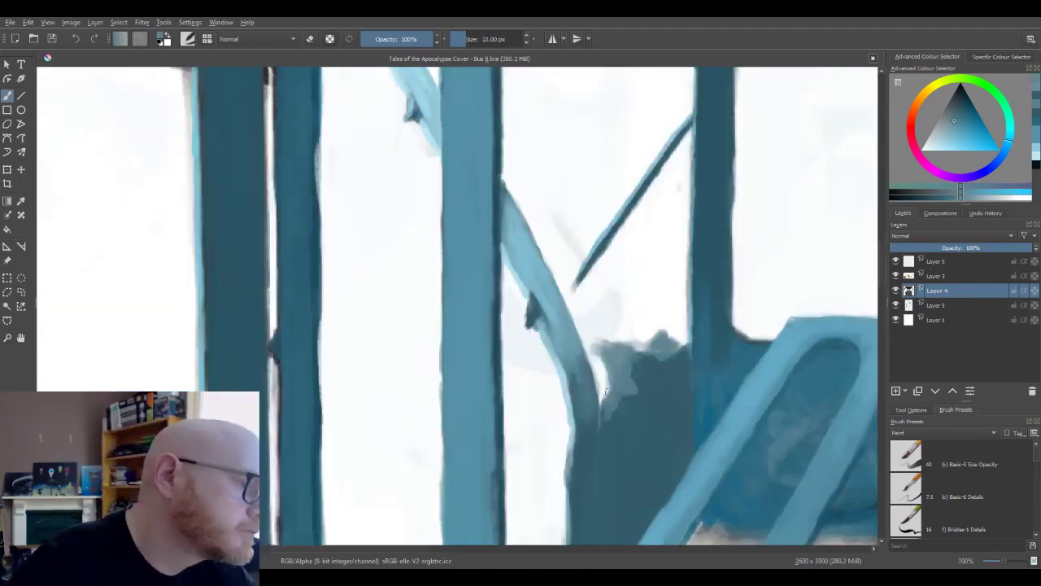
pyautogui.moveTo(655, 358); pyautogui.dragTo(634, 369)
pyautogui.moveTo(686, 348); pyautogui.dragTo(669, 367)
# Erase paint between the bent pole and the teal patch and trim the patch's jagged top with a 7 px eraser
pyautogui.press('e')
pyautogui.moveTo(602, 340)
pyautogui.mouseDown()
pyautogui.moveTo(686, 341)
pyautogui.moveTo(606, 389)
pyautogui.mouseUp()
pyautogui.press('[')
pyautogui.press('[')
pyautogui.press('[')
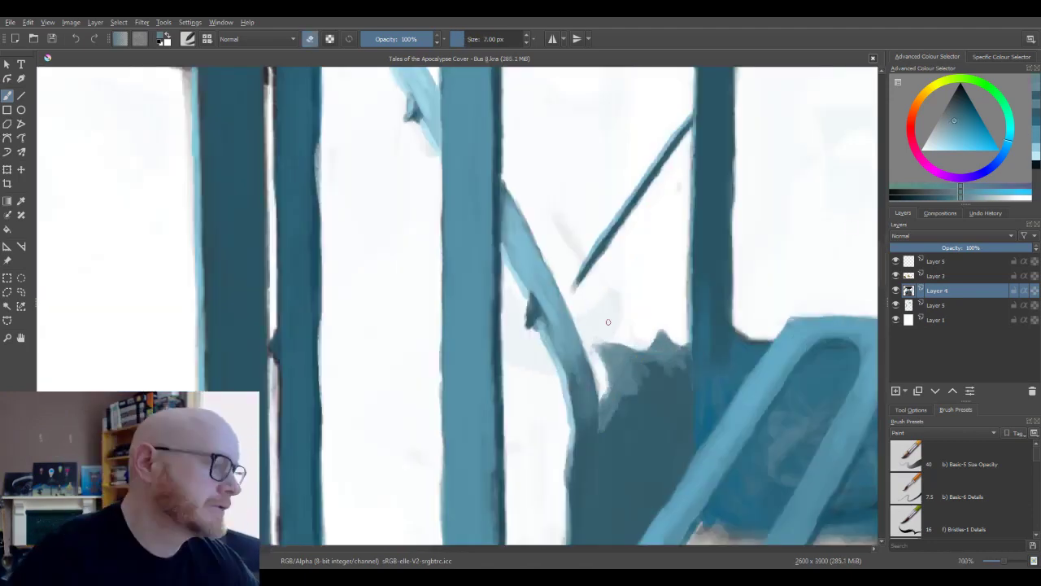
pyautogui.scroll(-1, 637, 326)
pyautogui.moveTo(634, 340)
pyautogui.mouseDown()
pyautogui.moveTo(651, 353)
pyautogui.moveTo(635, 349)
pyautogui.mouseUp()
pyautogui.scroll(1, 634, 325)
# Sample a lighter blue and add strokes down from the jagged top of the teal patch with a 9 px brush
pyautogui.press('e')
pyautogui.keyDown('ctrl'); pyautogui.click(620, 346); pyautogui.keyUp('ctrl')
pyautogui.press(']')
pyautogui.moveTo(615, 384); pyautogui.dragTo(605, 406)
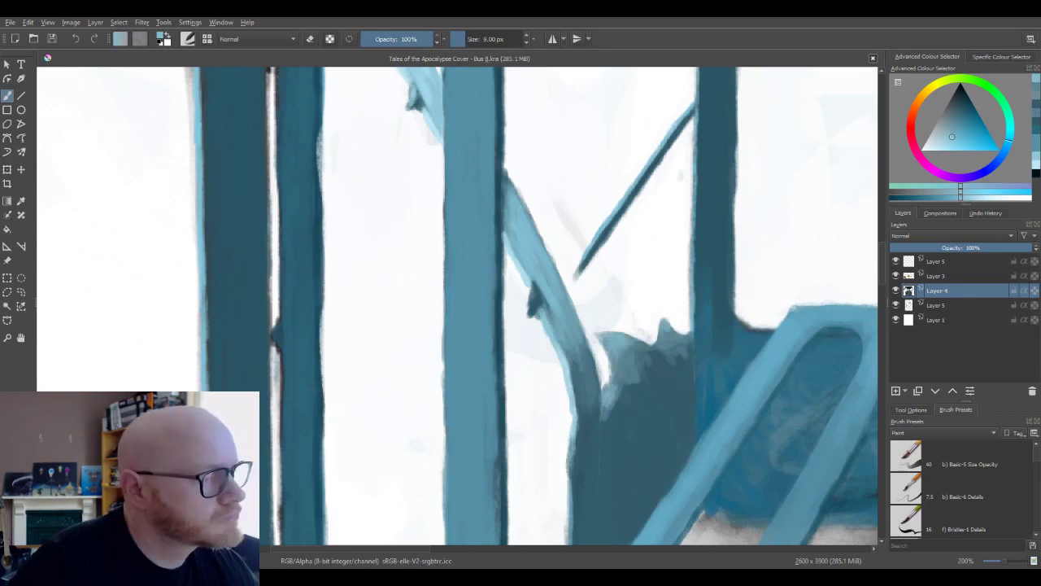
pyautogui.moveTo(635, 354); pyautogui.dragTo(615, 377)
pyautogui.moveTo(648, 349)
pyautogui.mouseDown()
pyautogui.moveTo(637, 362)
pyautogui.moveTo(669, 388)
pyautogui.moveTo(632, 415)
pyautogui.mouseUp()
# Sample blues from the patch and, with an enlarged brush, blend lighter blue down through the teal patch beside the window pillar
pyautogui.keyDown('ctrl'); pyautogui.click(672, 358); pyautogui.keyUp('ctrl')
pyautogui.press(']')
pyautogui.press(']')
pyautogui.press(']')
pyautogui.press(']')
pyautogui.scroll(-2, 651, 408)
pyautogui.keyDown('ctrl'); pyautogui.click(652, 386); pyautogui.keyUp('ctrl')
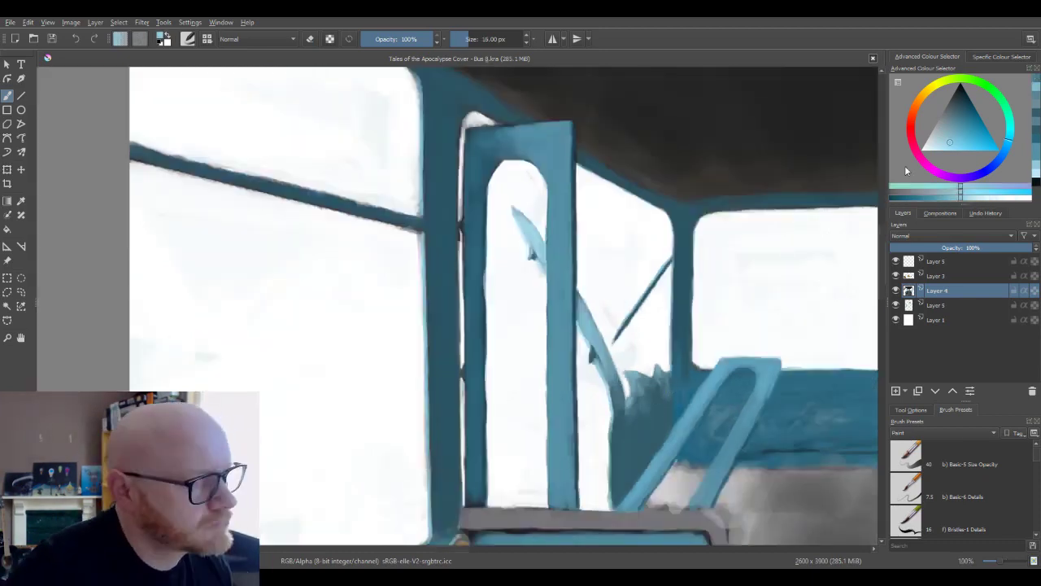
pyautogui.press(']')
pyautogui.press(']')
pyautogui.press(']')
pyautogui.press(']')
pyautogui.press(']')
pyautogui.moveTo(648, 373)
pyautogui.mouseDown()
pyautogui.moveTo(627, 380)
pyautogui.moveTo(641, 420)
pyautogui.mouseUp()
pyautogui.keyDown('ctrl'); pyautogui.click(631, 427); pyautogui.keyUp('ctrl')
pyautogui.scroll(2, 644, 362)
pyautogui.keyDown('ctrl'); pyautogui.click(630, 392); pyautogui.keyUp('ctrl')
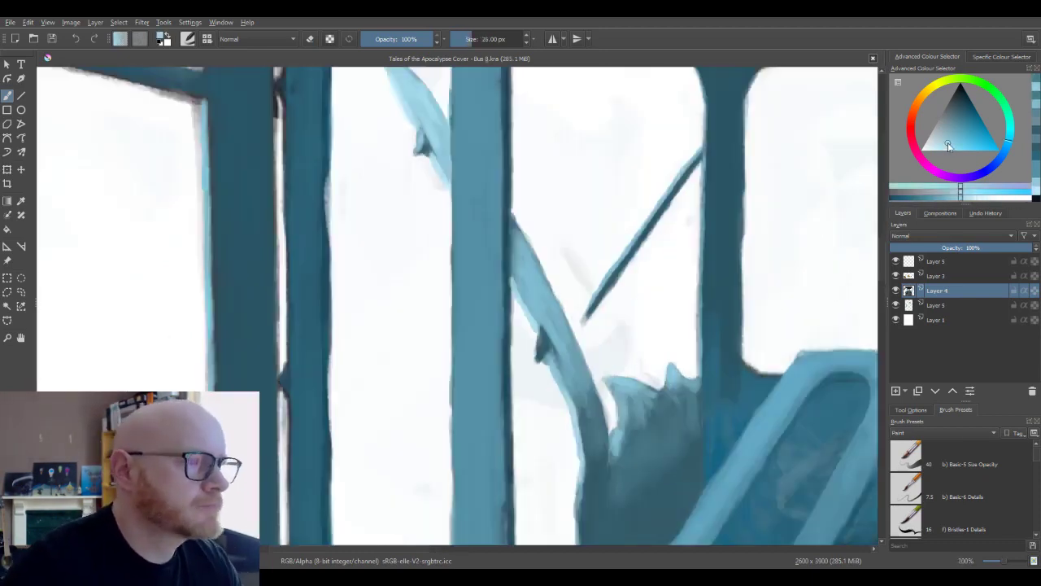
# Reduce the brush to 5 px and highlight the jagged top edge of the teal patch with pale blue
pyautogui.press('[')
pyautogui.press('[')
pyautogui.press('[')
pyautogui.press('[')
pyautogui.press('[')
pyautogui.press('[')
pyautogui.press('[')
pyautogui.press('[')
pyautogui.press('[')
pyautogui.press('[')
pyautogui.moveTo(615, 387)
pyautogui.mouseDown()
pyautogui.moveTo(619, 417)
pyautogui.moveTo(629, 378)
pyautogui.moveTo(656, 391)
pyautogui.moveTo(671, 361)
pyautogui.mouseUp()
pyautogui.keyDown('ctrl'); pyautogui.click(620, 385); pyautogui.keyUp('ctrl')
pyautogui.keyDown('ctrl'); pyautogui.click(677, 391); pyautogui.keyUp('ctrl')
# Examine the jagged teal patch and bent pole within the bus interior at several zoom levels
pyautogui.scroll(-4, 678, 386)
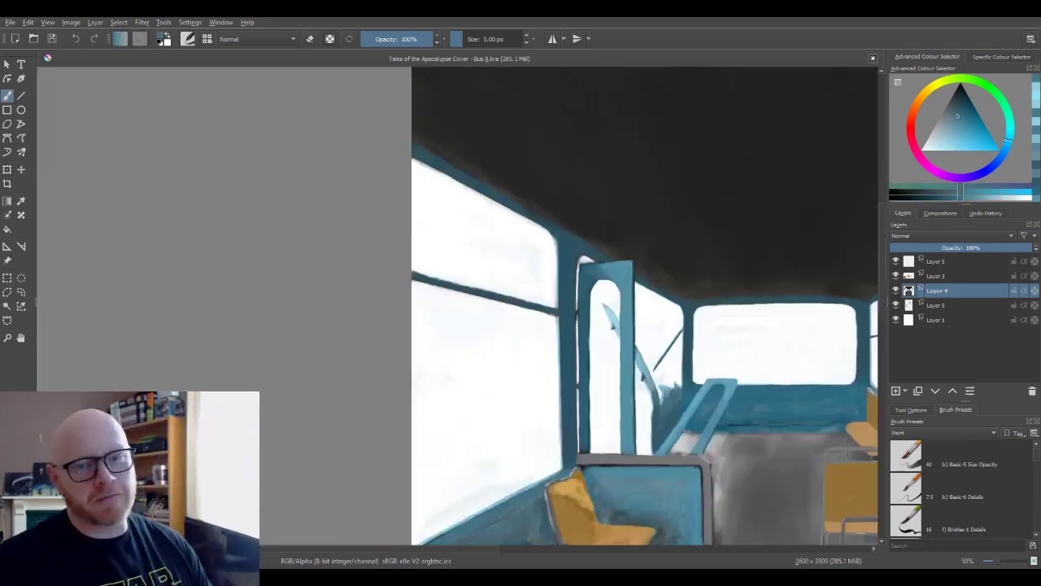
pyautogui.press('-')
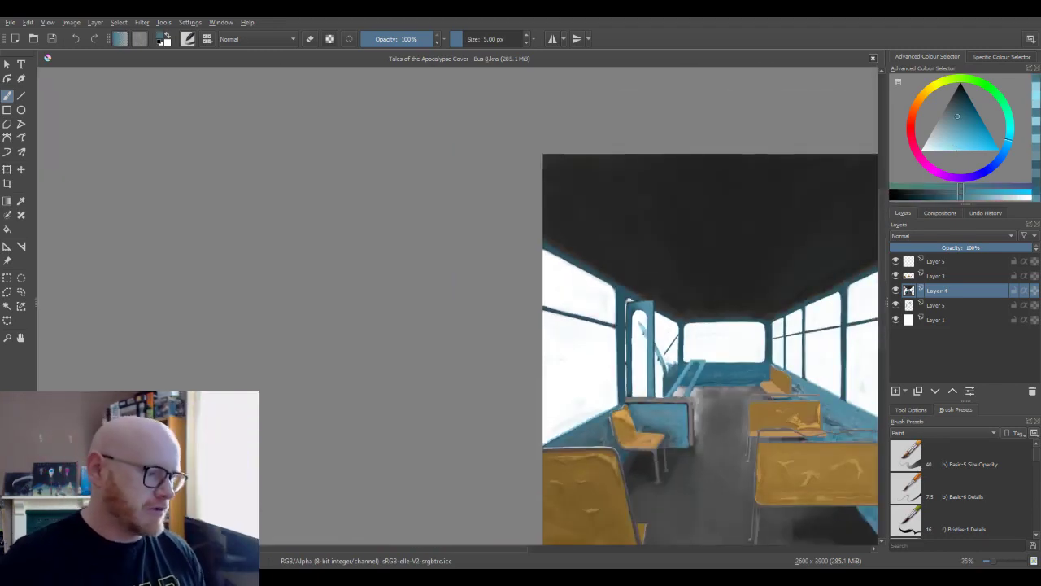
pyautogui.scroll(4, 683, 324)
pyautogui.scroll(-3, 657, 384)
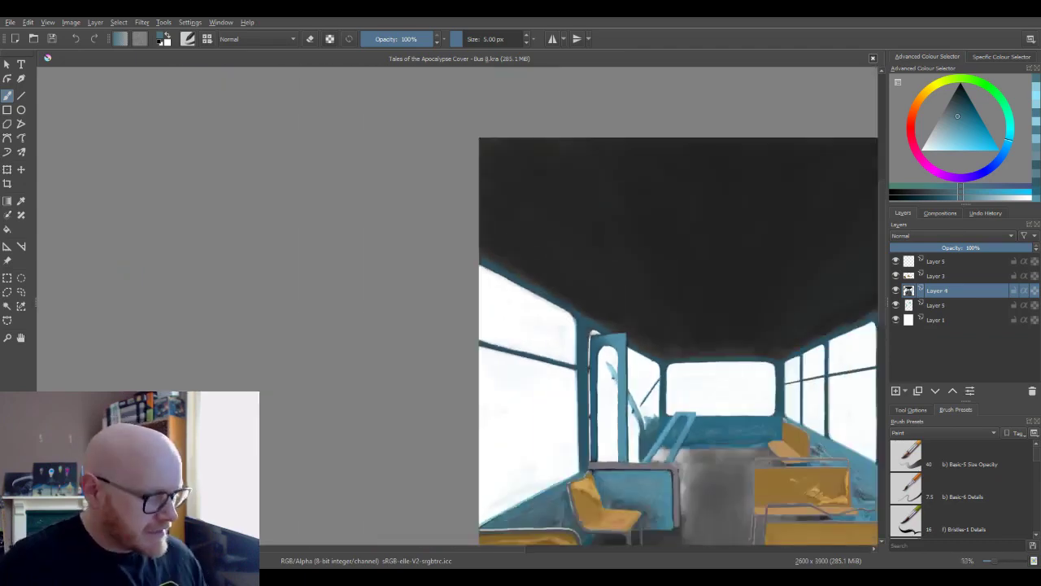
pyautogui.press('+')
pyautogui.press('+')
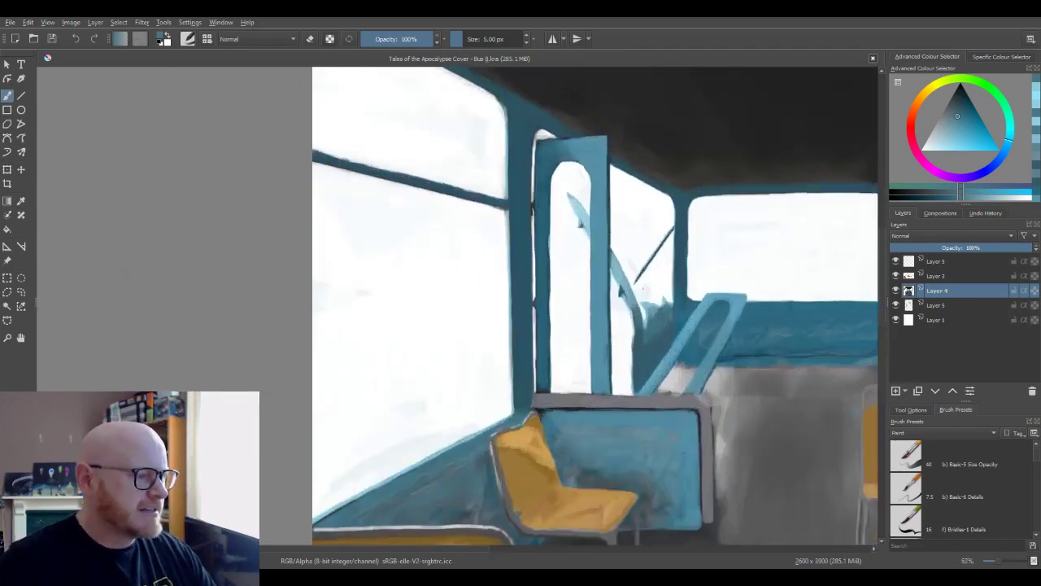
pyautogui.press('+')
pyautogui.press('+')
pyautogui.press('-')
pyautogui.press('-')
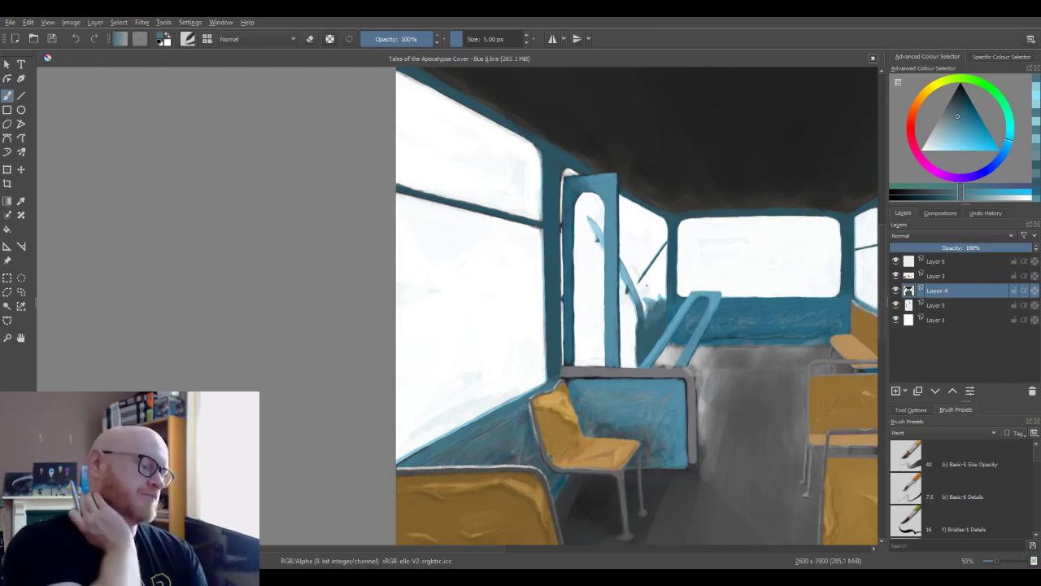
pyautogui.scroll(4, 647, 285)
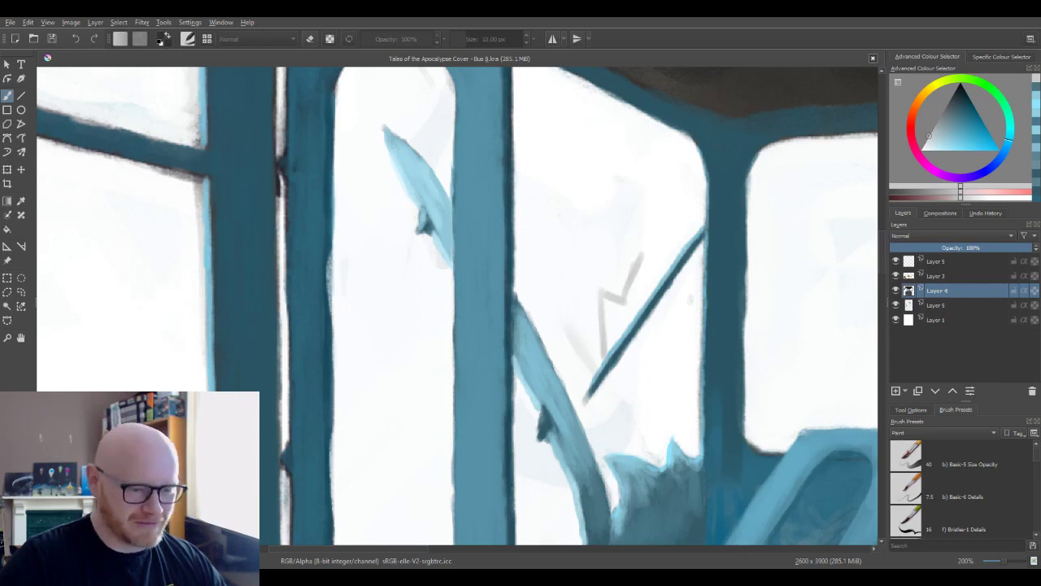
# Undo the grey zigzag stroke beside the window's diagonal bar and review the whole bus interior
pyautogui.hotkey('ctrl', 'z')
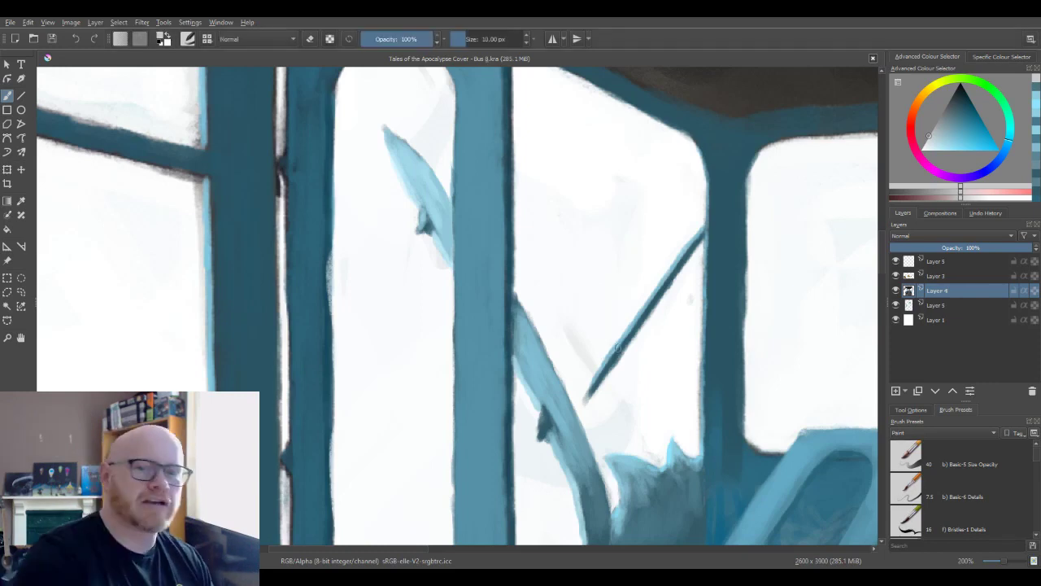
pyautogui.scroll(-4, 620, 349)
pyautogui.scroll(-2, 619, 341)
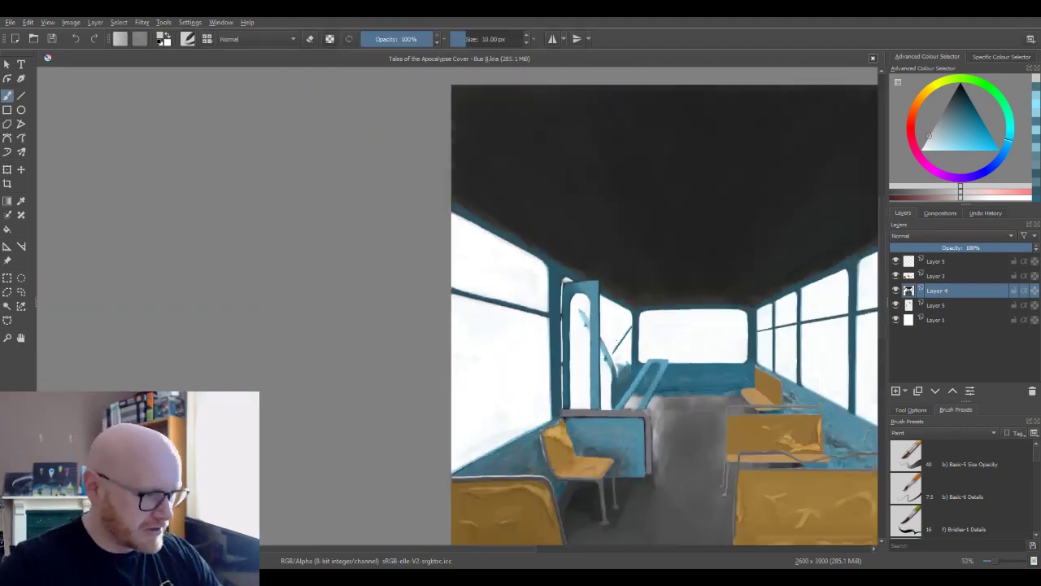
pyautogui.moveTo(616, 333); pyautogui.dragTo(525, 219)
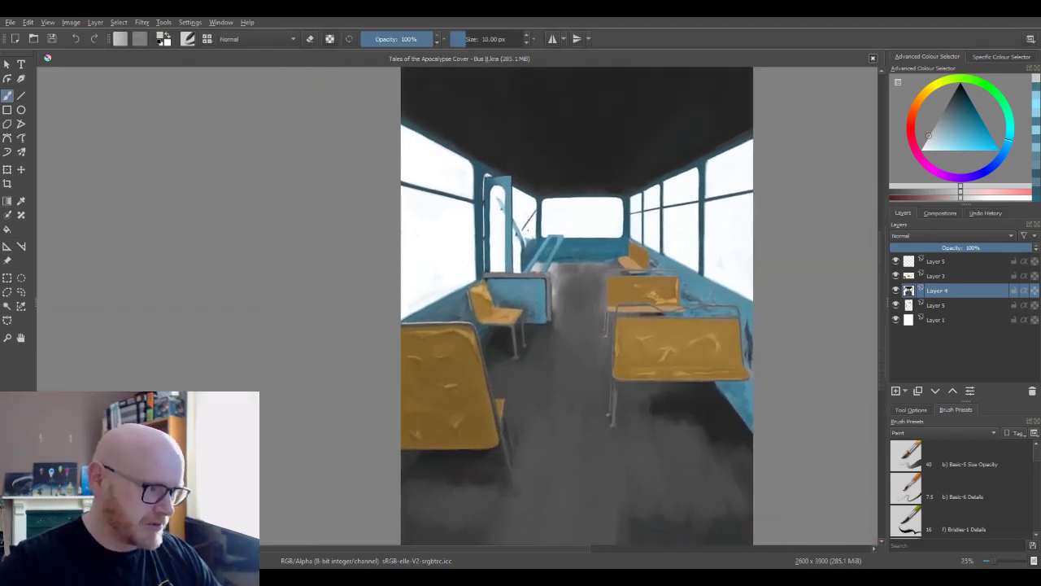
pyautogui.scroll(2, 528, 230)
pyautogui.scroll(-1, 528, 231)
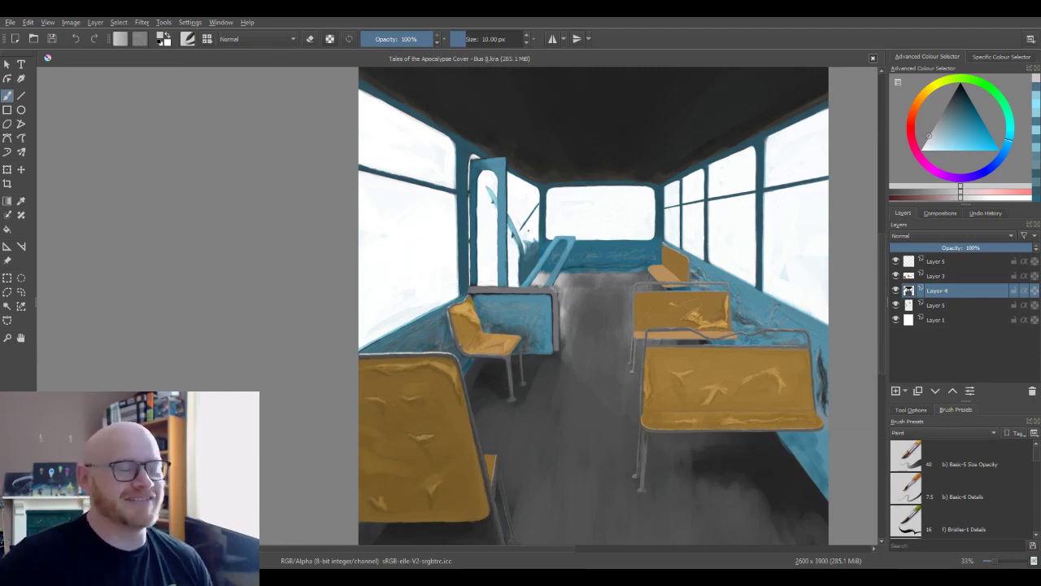
pyautogui.press('-')
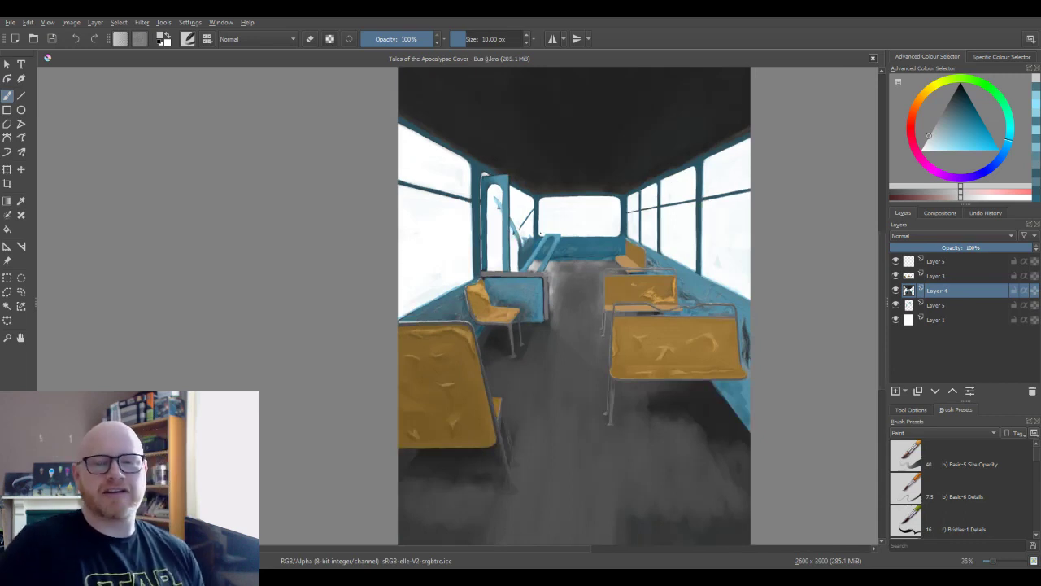